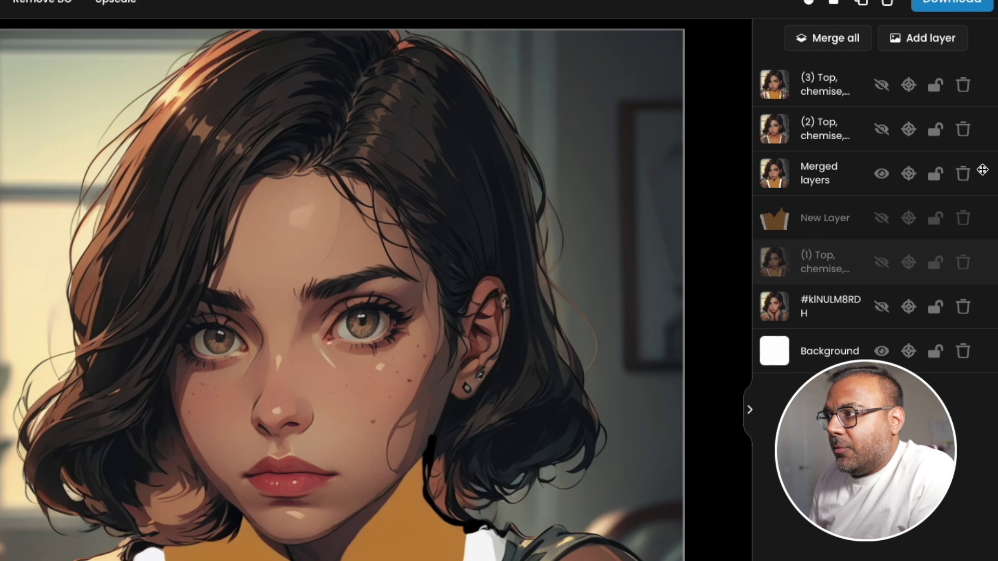
left_click_drag(982, 170, 916, 185)
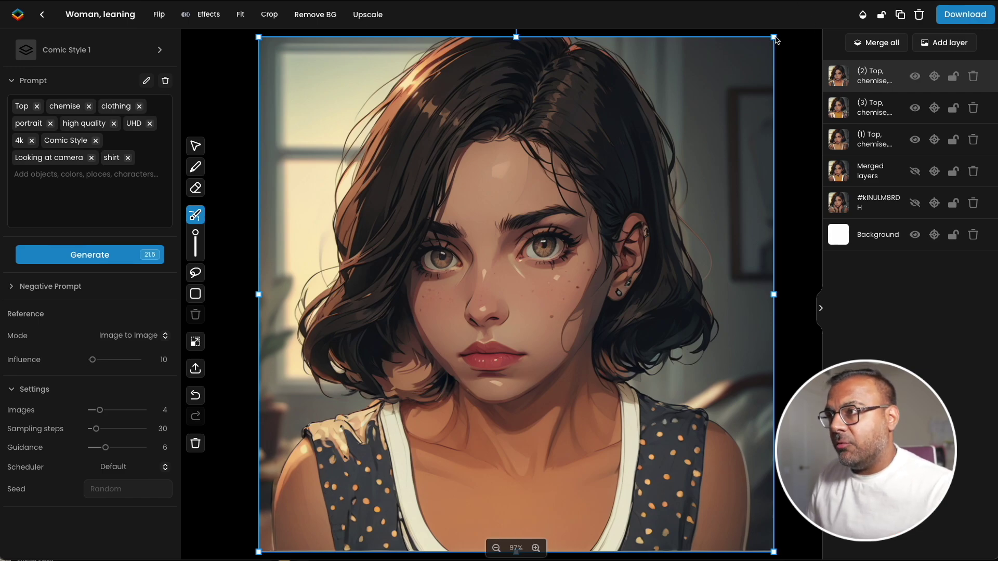
left_click_drag(773, 39, 742, 71)
left_click_drag(511, 179, 526, 179)
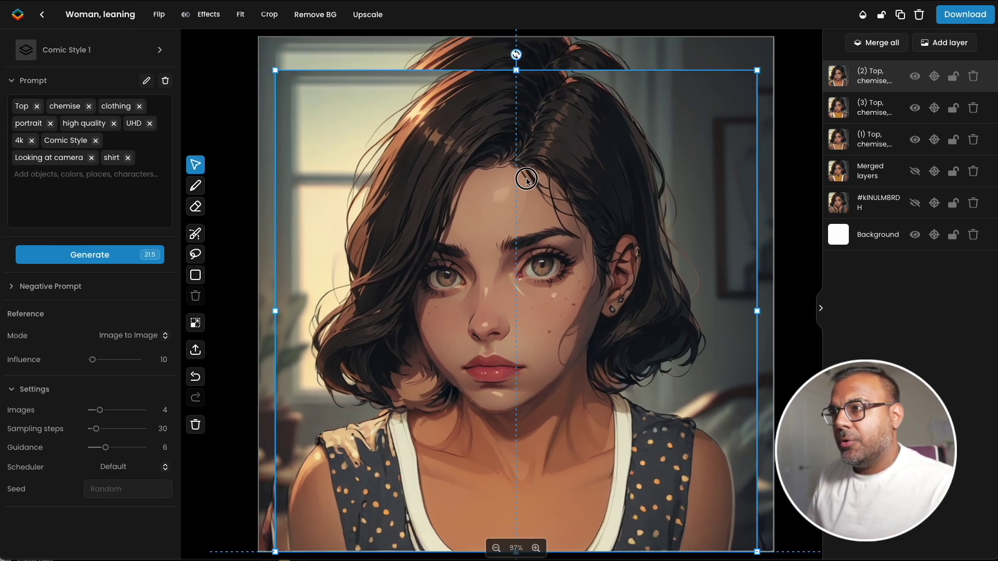
left_click(917, 110)
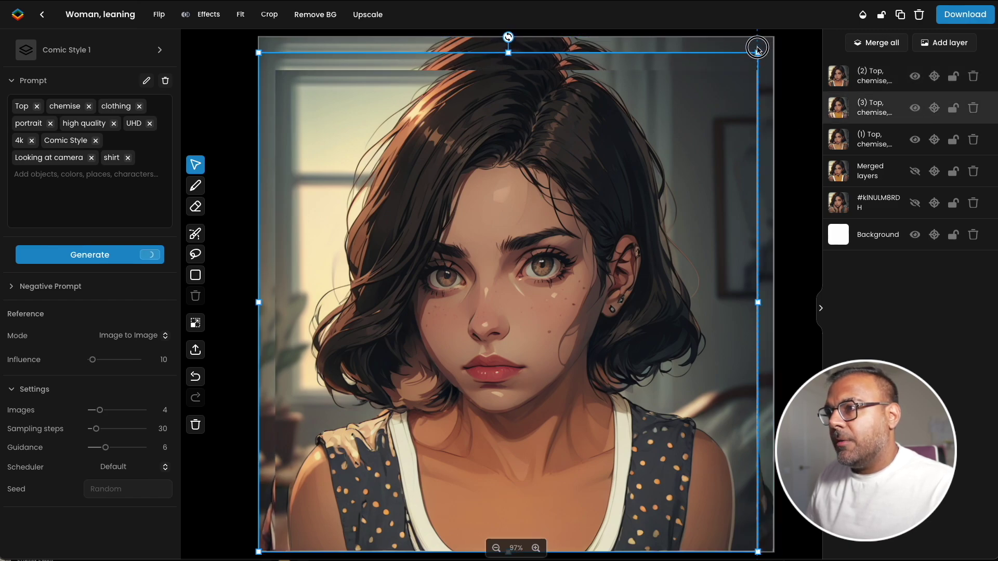
left_click_drag(756, 48, 730, 72)
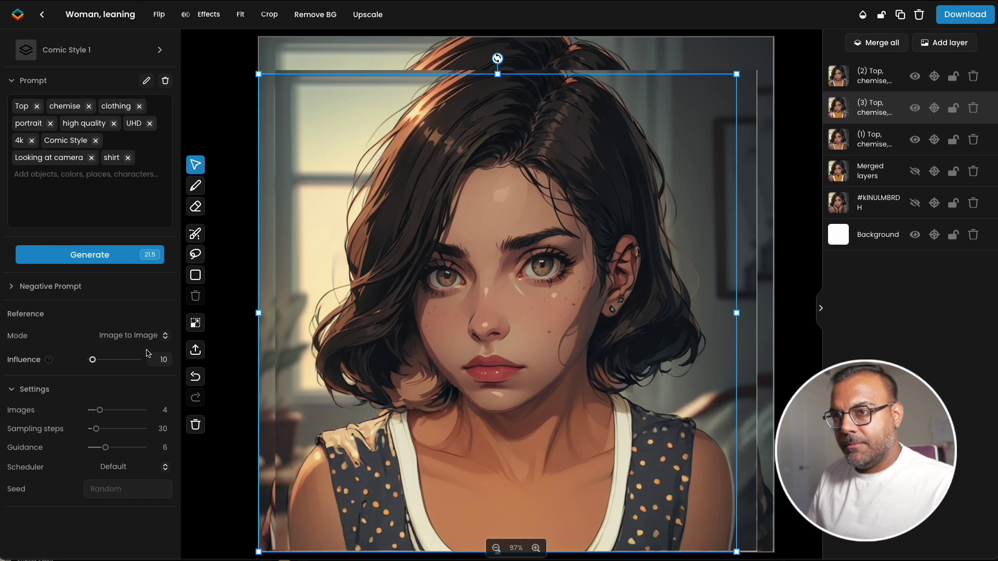
left_click(195, 233)
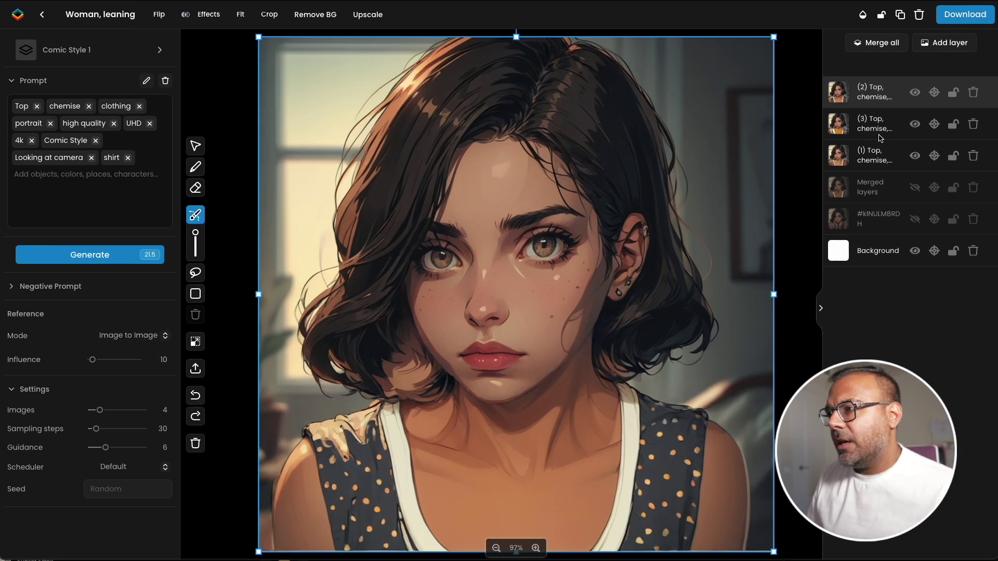
- Scale all five image layers above the Background down together to about 84% and centre them along the canvas's bottom edge
left_click(898, 152, "shift")
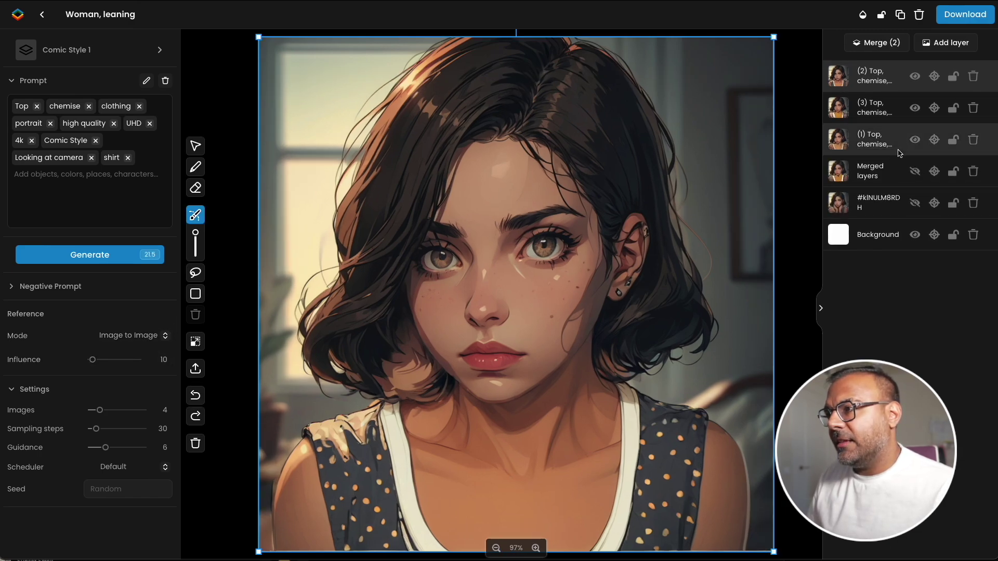
left_click(893, 208, "shift")
left_click_drag(773, 37, 694, 125)
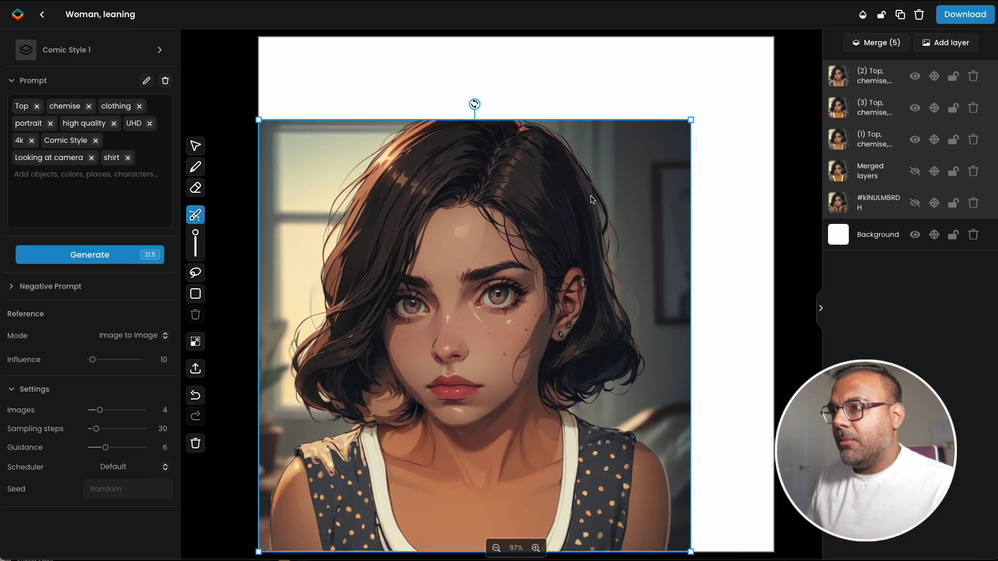
left_click_drag(591, 199, 623, 196)
key("Escape")
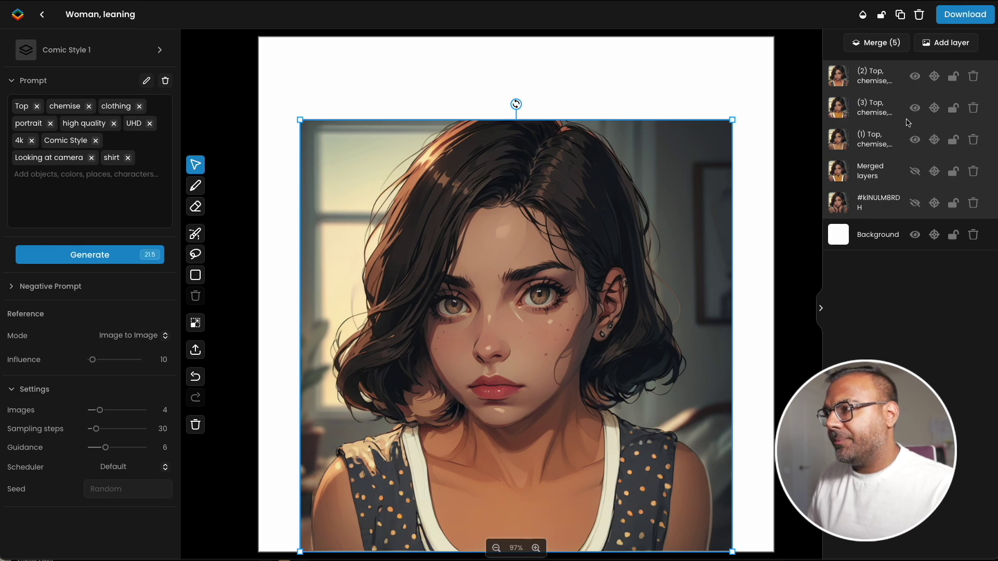
- Hide the "(1) Top, chemise" and "(3) Top, chemise" layers and select the "(2) Top, chemise" layer
left_click(917, 140)
left_click(915, 108)
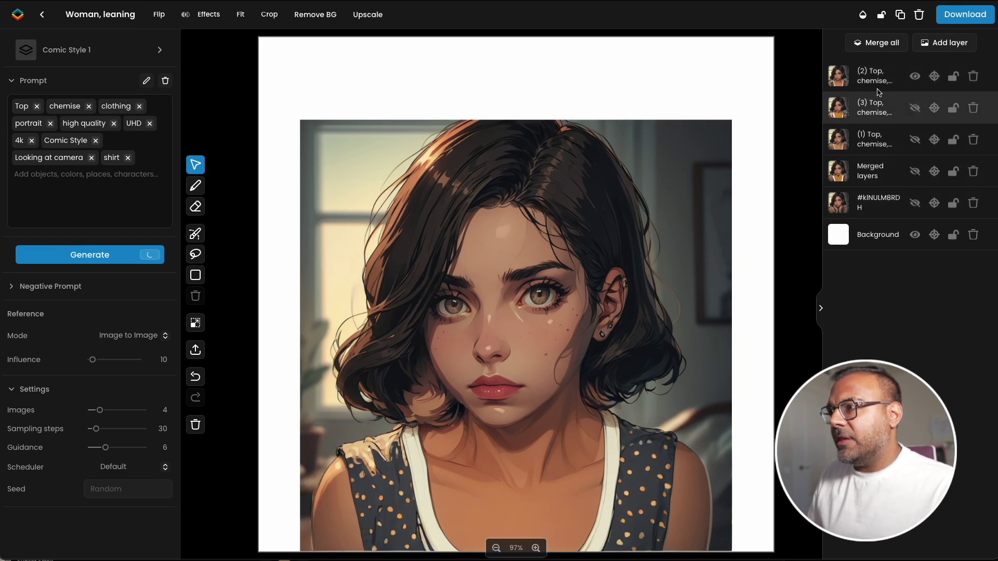
left_click(907, 87)
- Replace the prompt tags Top, chemise and clothing with a Woman tag
left_click(37, 106)
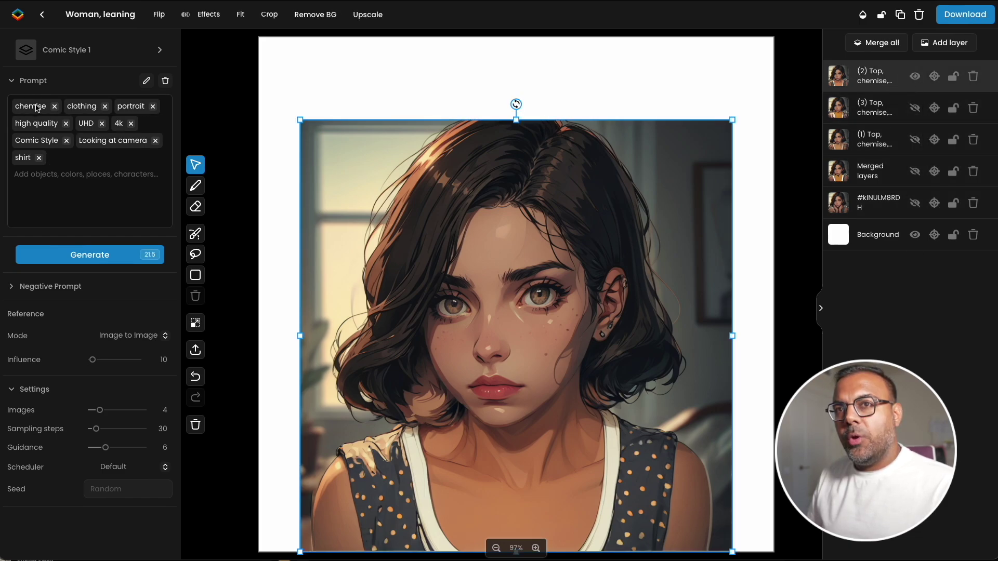
left_click(56, 107)
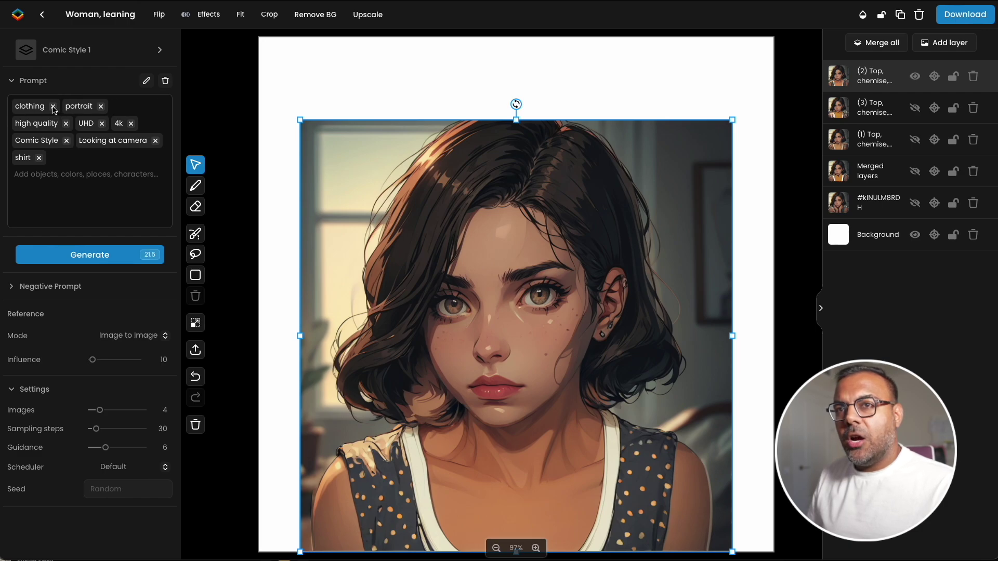
left_click(53, 106)
left_click(67, 161)
type("Wom")
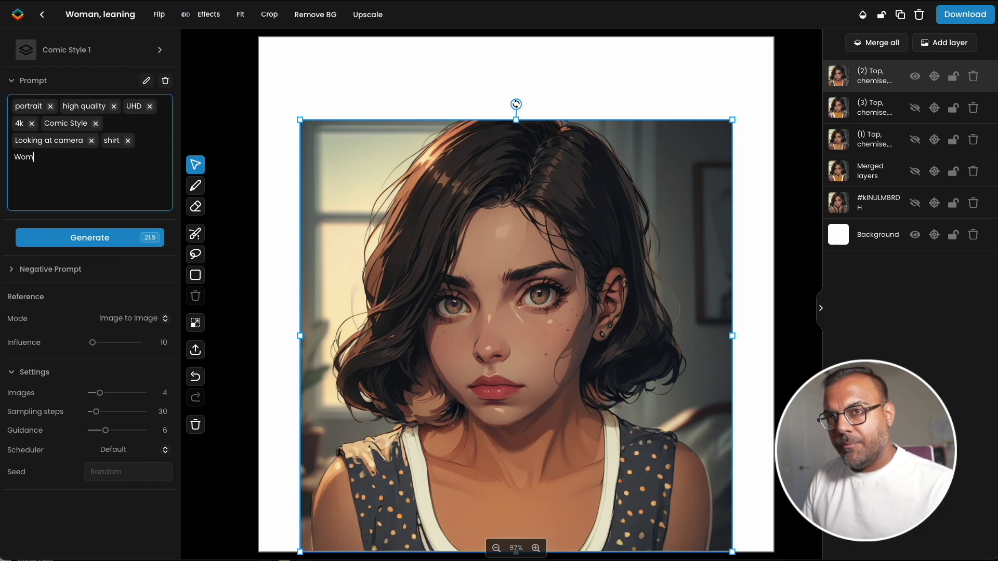
type("an")
key("Return")
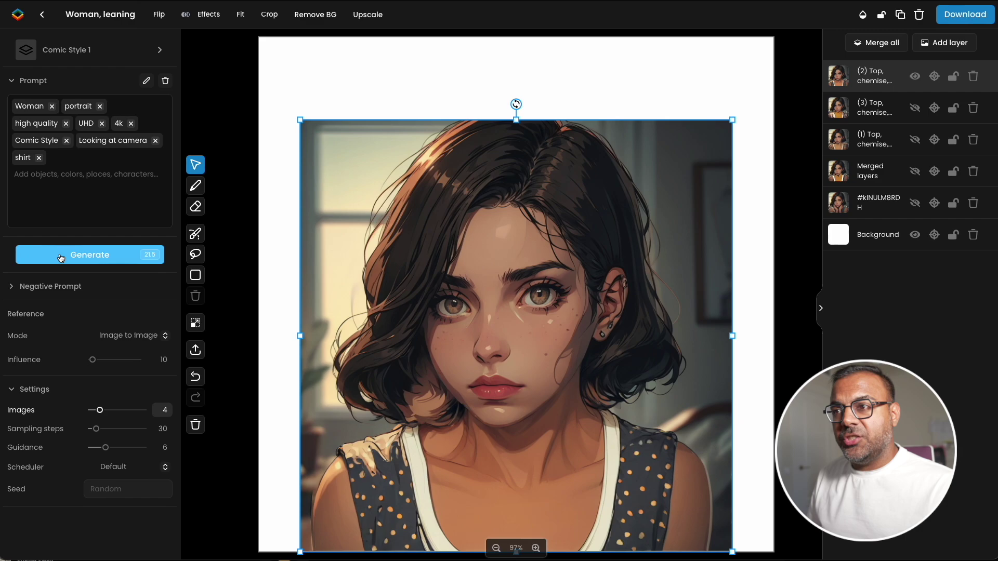
left_click(60, 256)
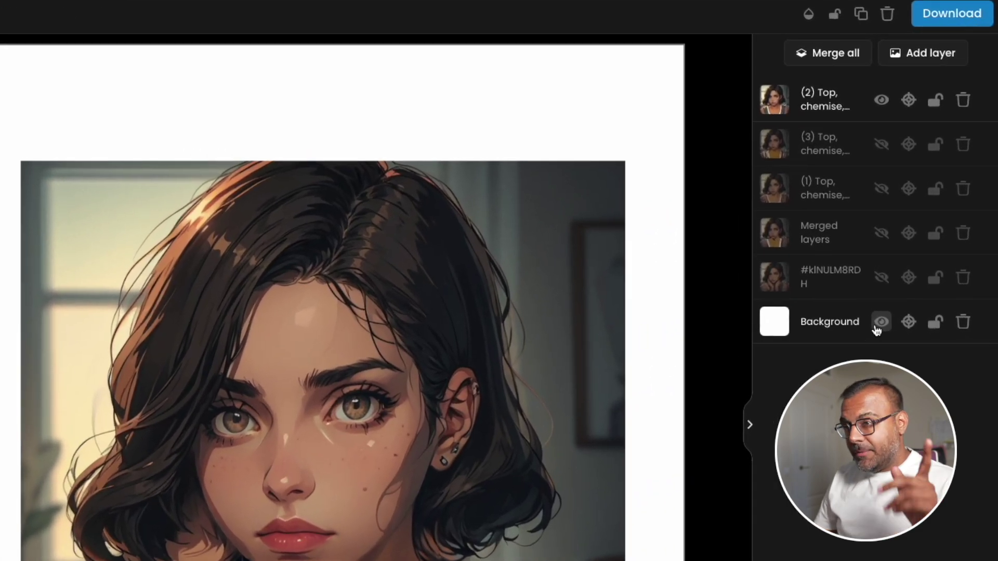
- Hide the Background layer and generate four outpainted images to fill the empty canvas area
left_click(880, 322)
left_click(887, 339)
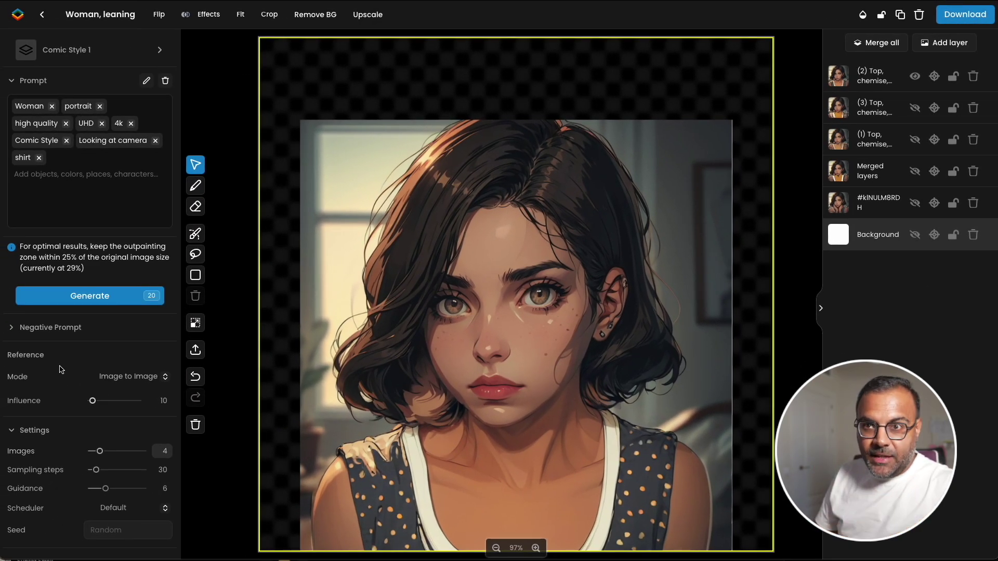
left_click(74, 297)
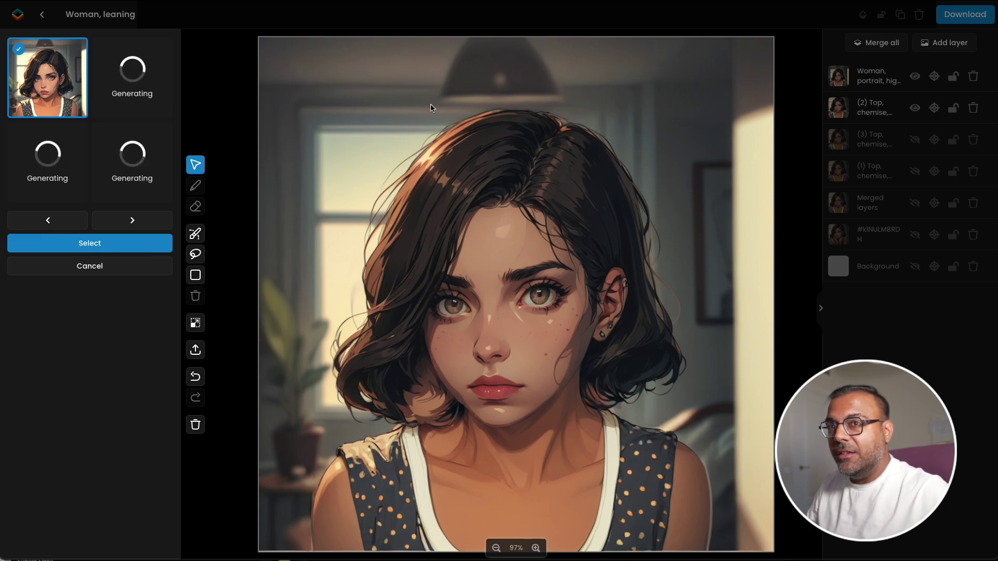
- Preview the second and third outpainted results and keep the third one as a new layer
left_click(139, 79)
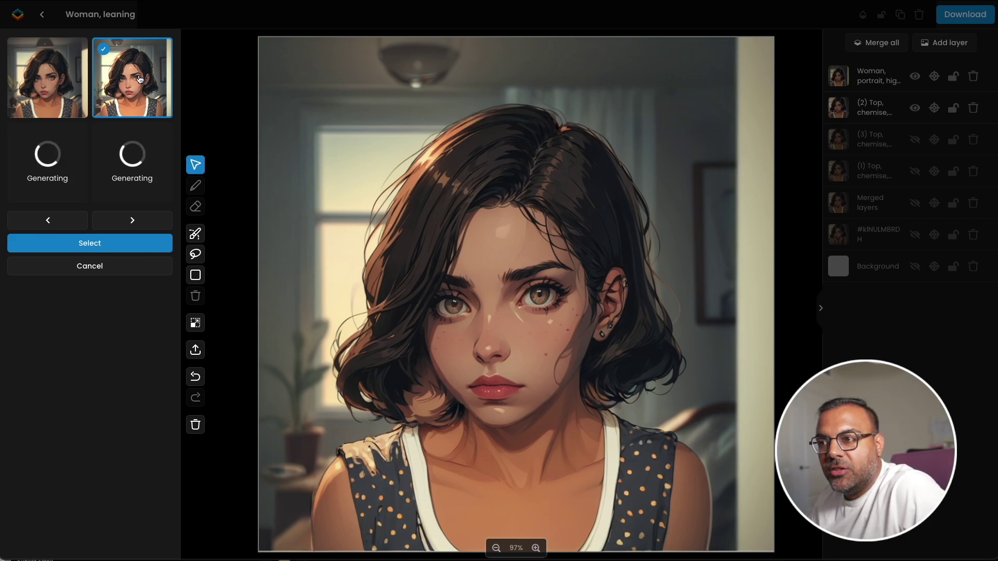
left_click(75, 175)
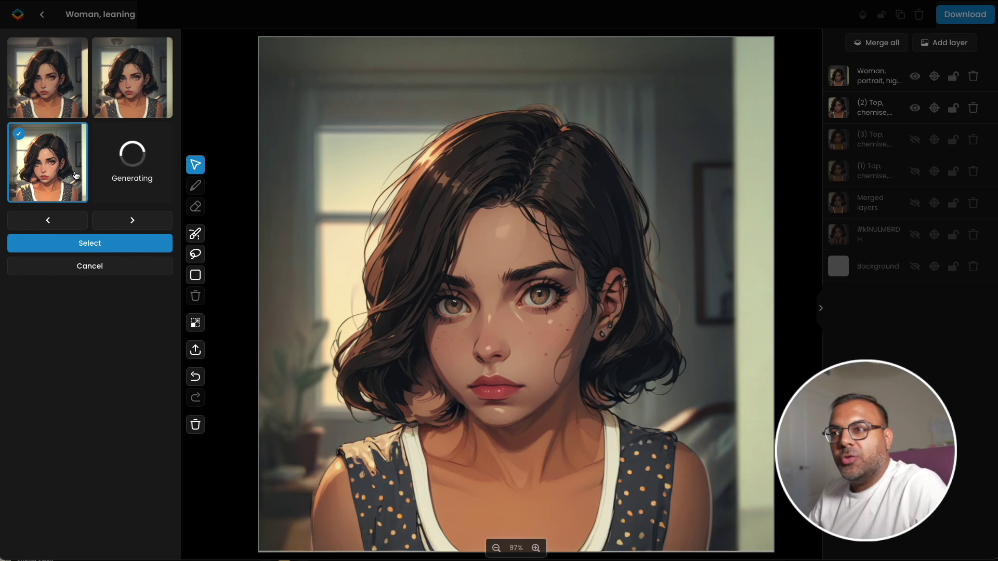
left_click(100, 240)
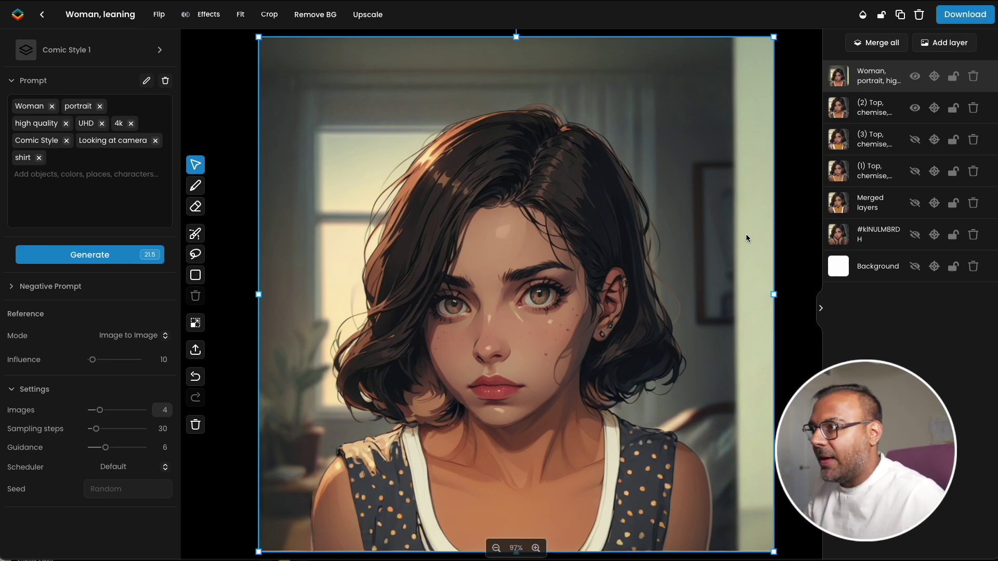
- Toggle the outpainted Woman layer and the (2) and (3) Top layers to compare them, ending with all three shown
left_click(914, 77)
left_click(916, 109)
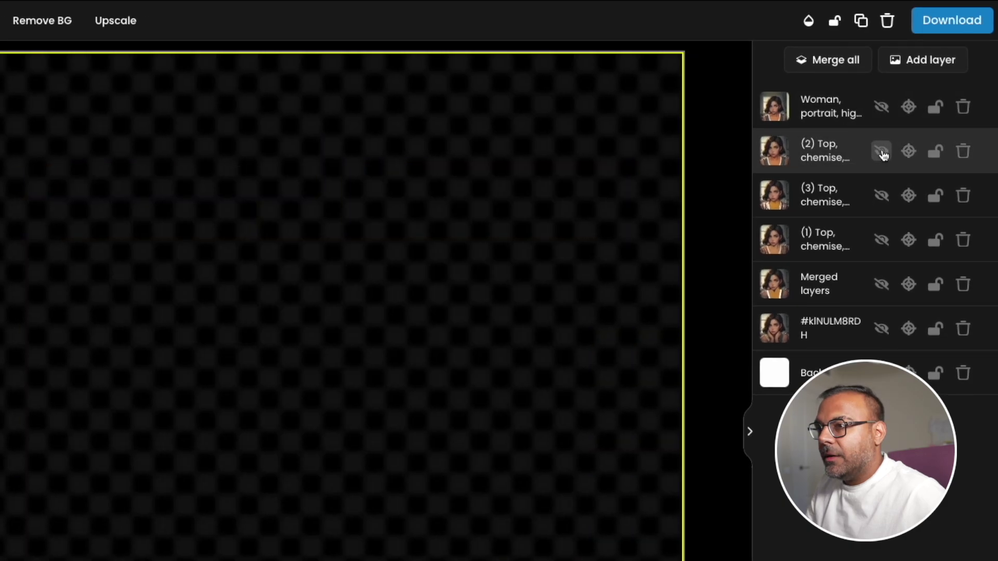
left_click(882, 151)
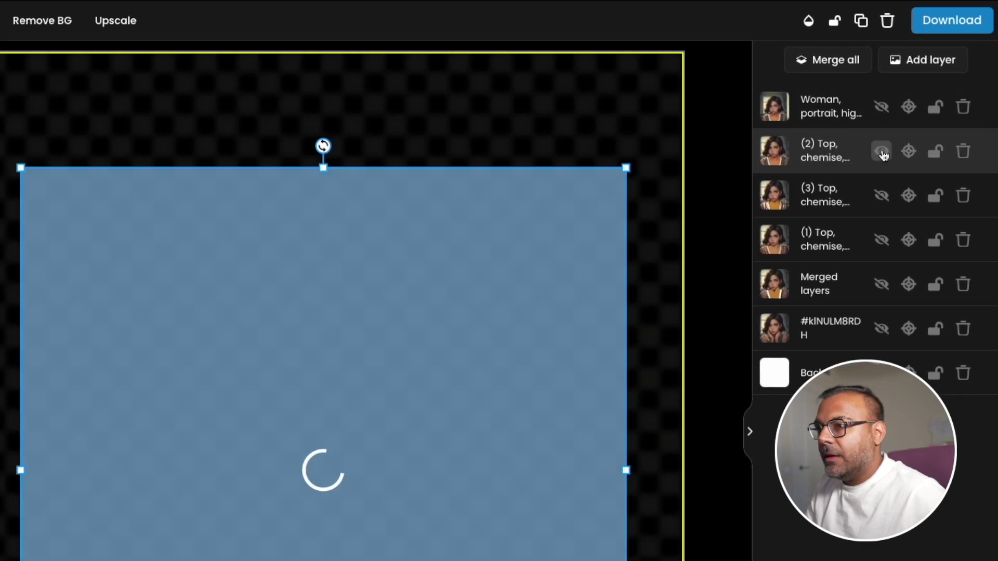
left_click(880, 199)
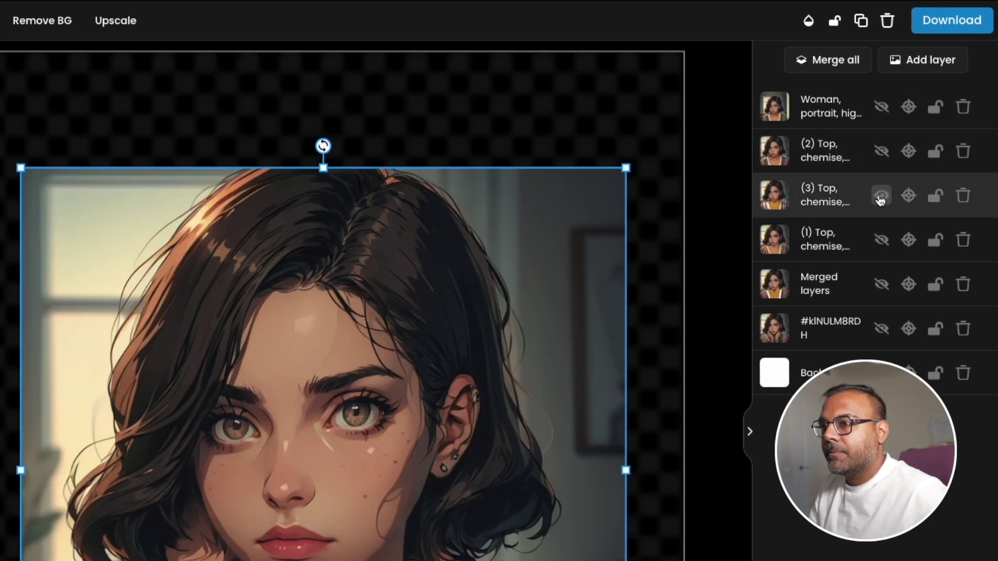
left_click(881, 151)
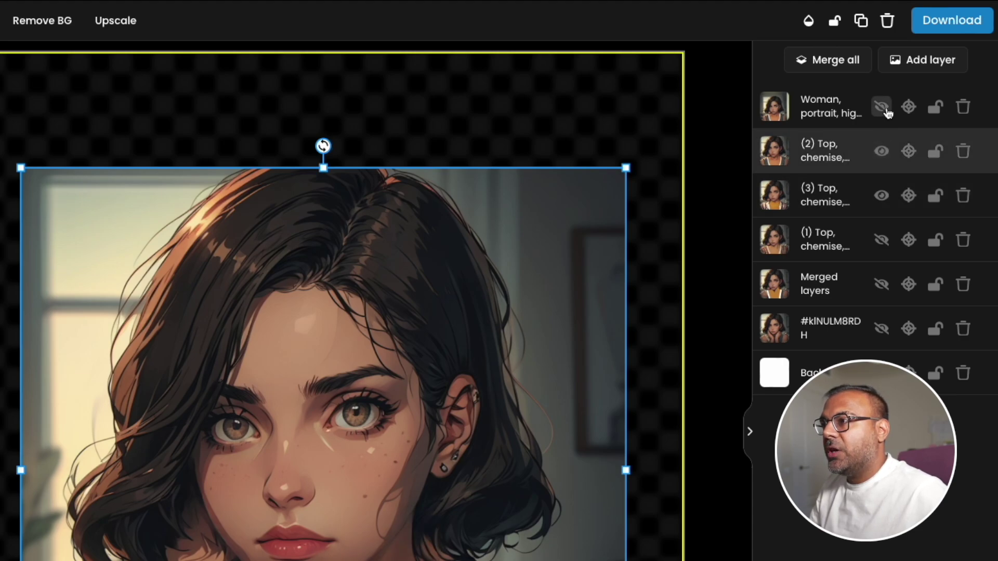
left_click(882, 107)
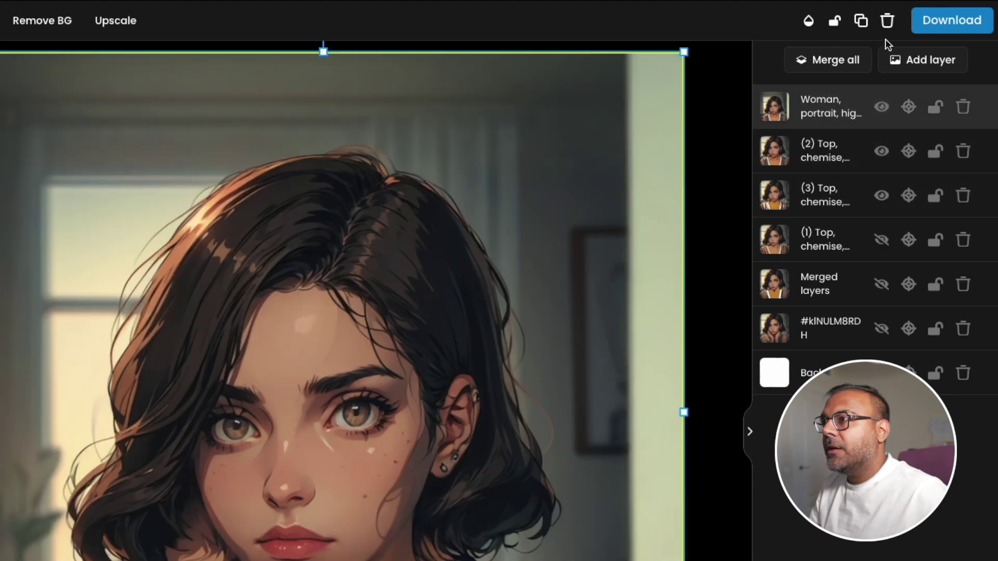
- Duplicate the outpainted Woman layer twice and align the copies exactly over the original
left_click(860, 21)
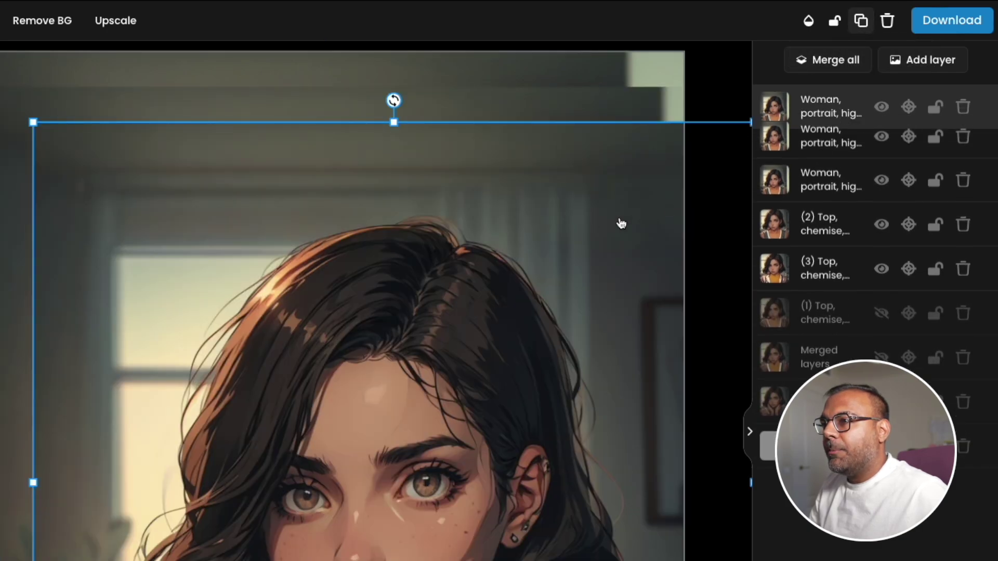
mouse_move(128, 61)
left_mouse_down()
mouse_move(100, 74)
mouse_move(128, 61)
left_mouse_up()
left_click_drag(283, 218, 217, 155)
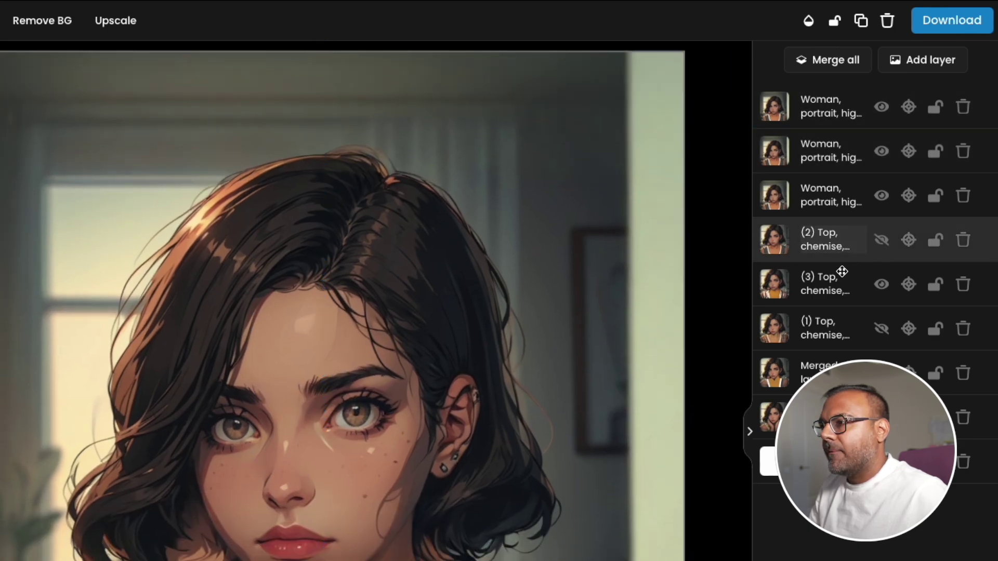
- Hide the "(2) Top, chemise" layer and move the "(3) Top, chemise" layer to the top of the stack
double_click(856, 282)
left_click(882, 240)
left_click_drag(777, 281, 785, 99)
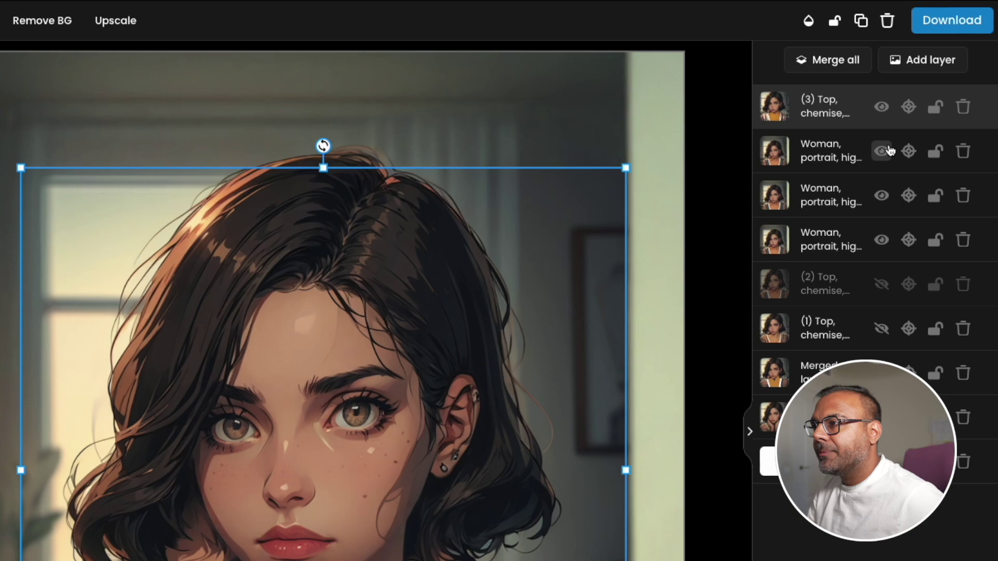
- Hide the two lower Woman layers, keeping only the uppermost one visible beneath the "(3) Top, chemise" layer
left_click(879, 240)
left_click(880, 196)
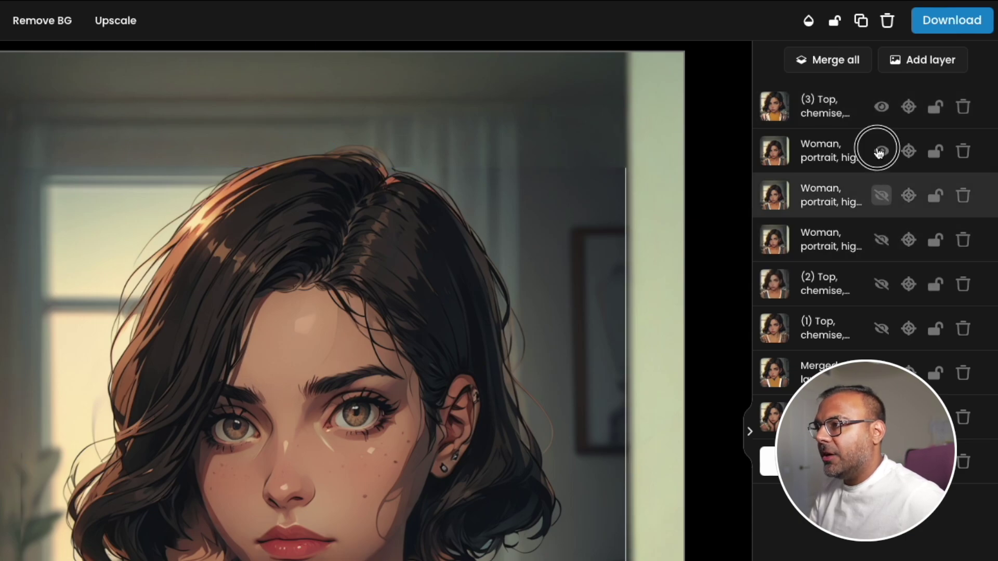
left_click(880, 151)
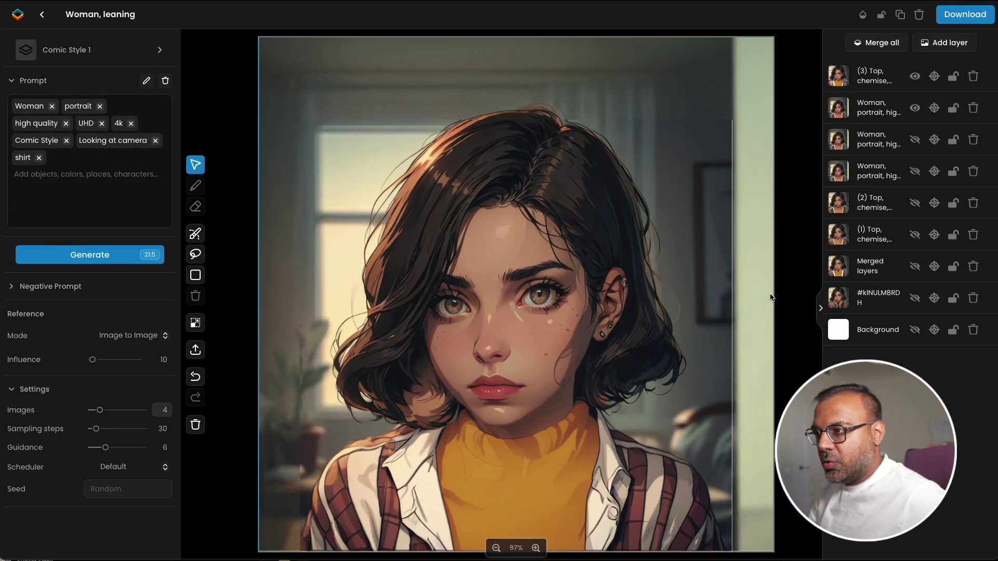
- Merge the "(3) Top, chemise" layer with the visible Woman layer beneath it
left_click(772, 294)
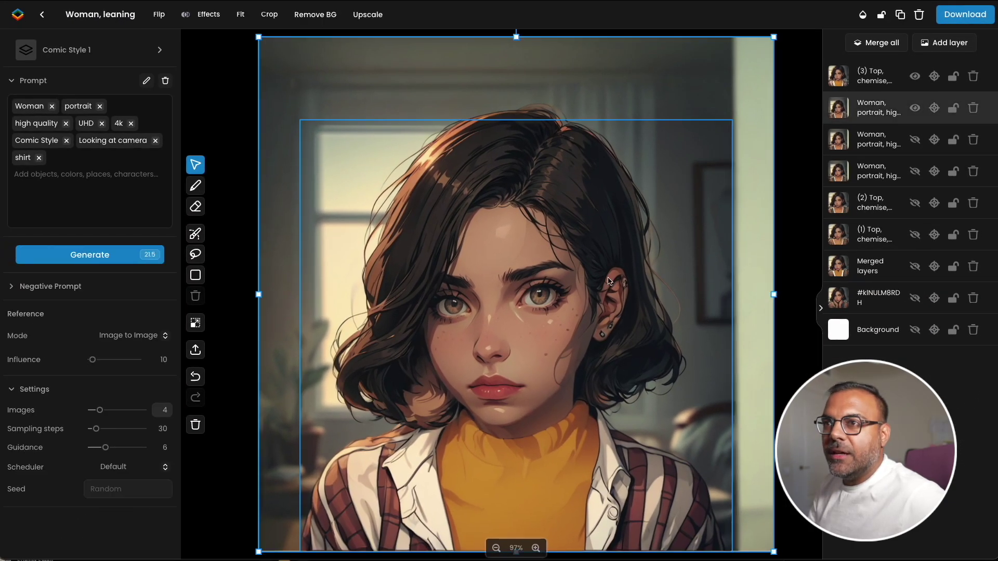
left_click(672, 259, "shift")
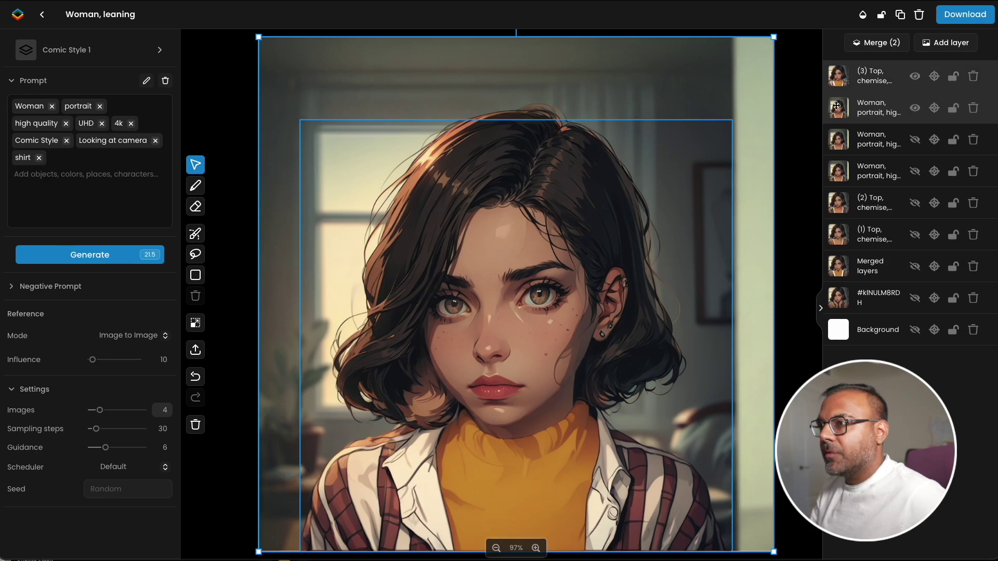
left_click(874, 43)
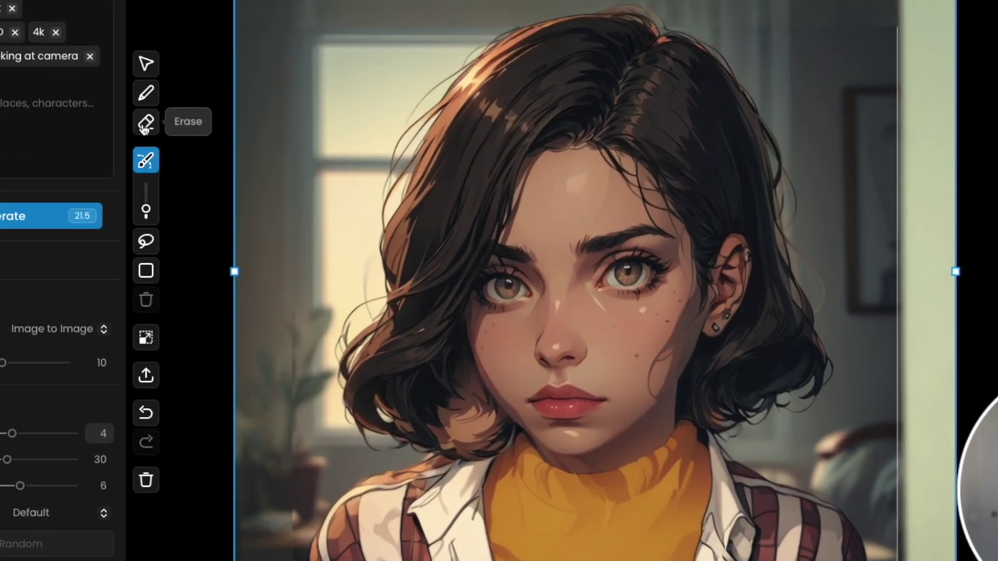
- Erase the seam along the top and right edges of the inset image on the merged layer using a smaller eraser brush
left_click(195, 187)
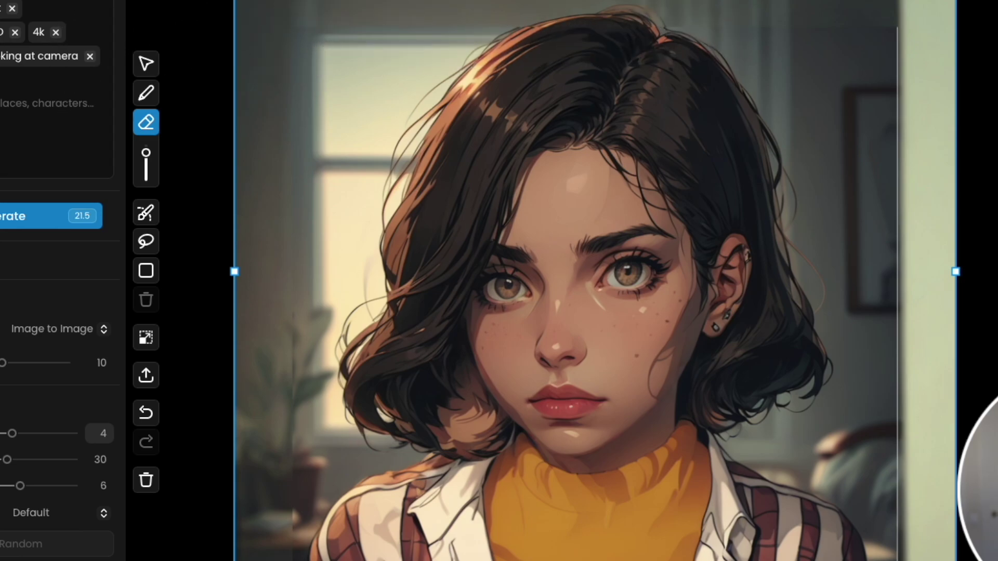
left_click_drag(147, 152, 147, 173)
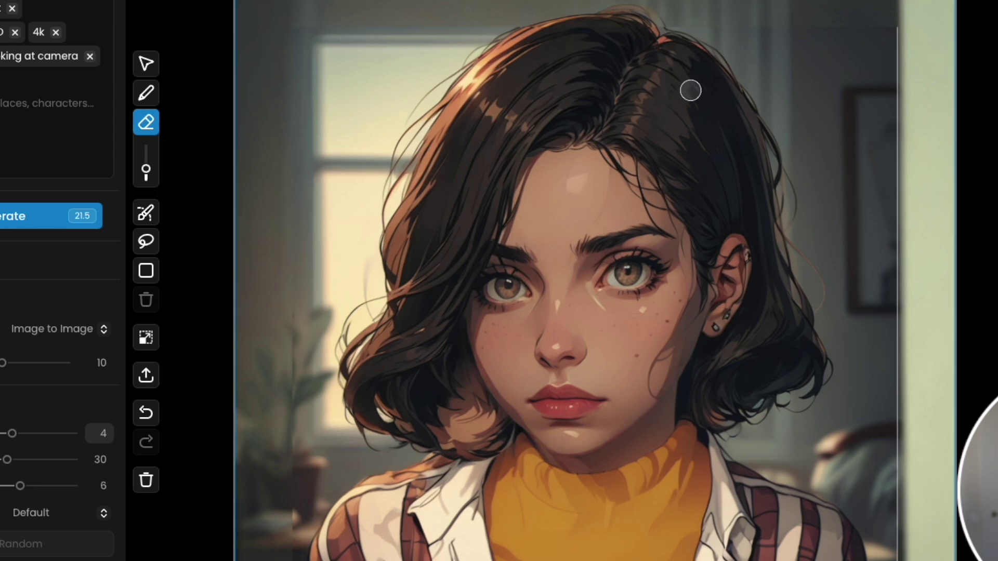
mouse_move(279, 33)
left_mouse_down()
mouse_move(539, 25)
mouse_move(895, 39)
mouse_move(904, 560)
left_mouse_up()
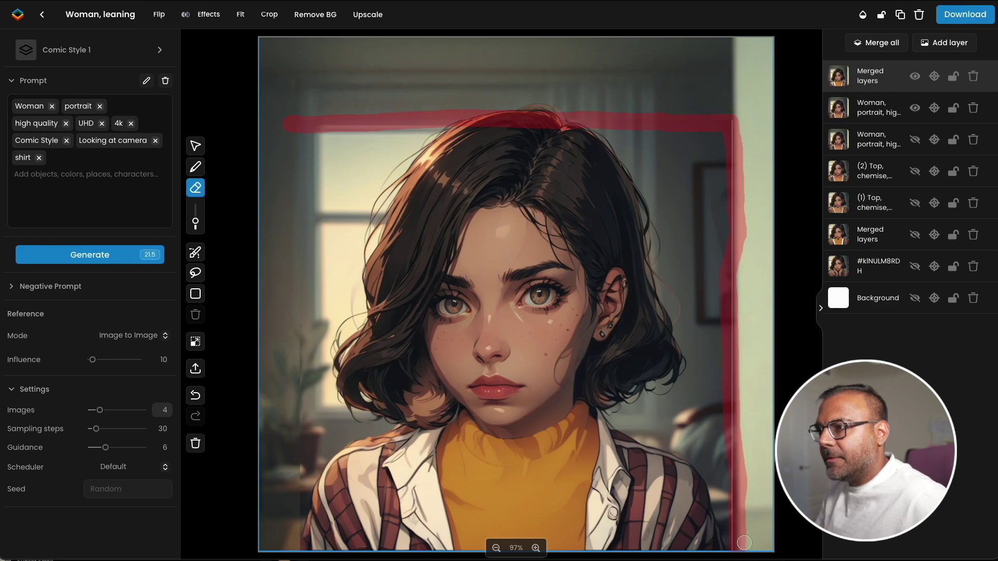
- Finish erasing the seam at the lower end of the right edge, and add a new layer above the top flattened image
left_click_drag(744, 543, 744, 544)
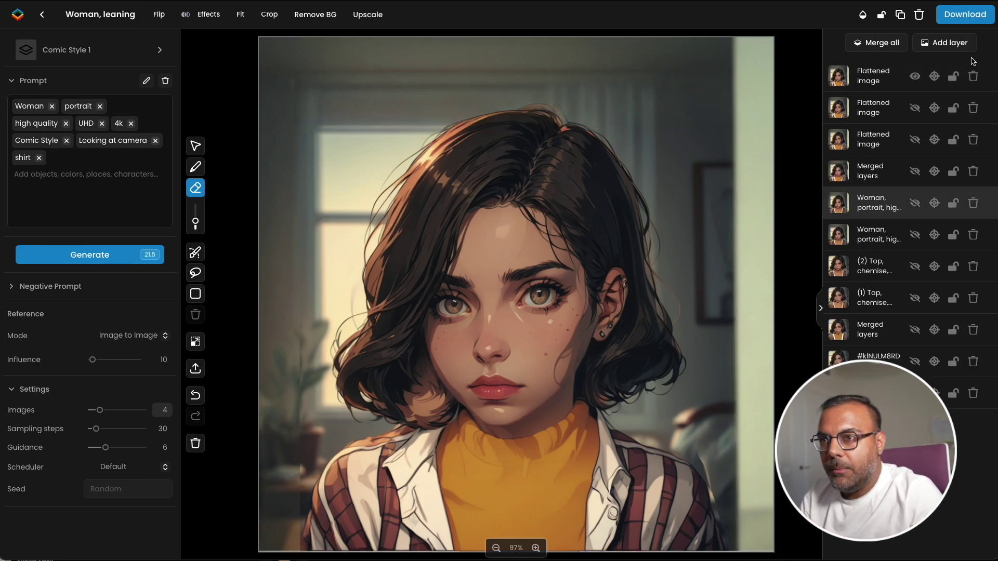
double_click(848, 76)
key("Escape")
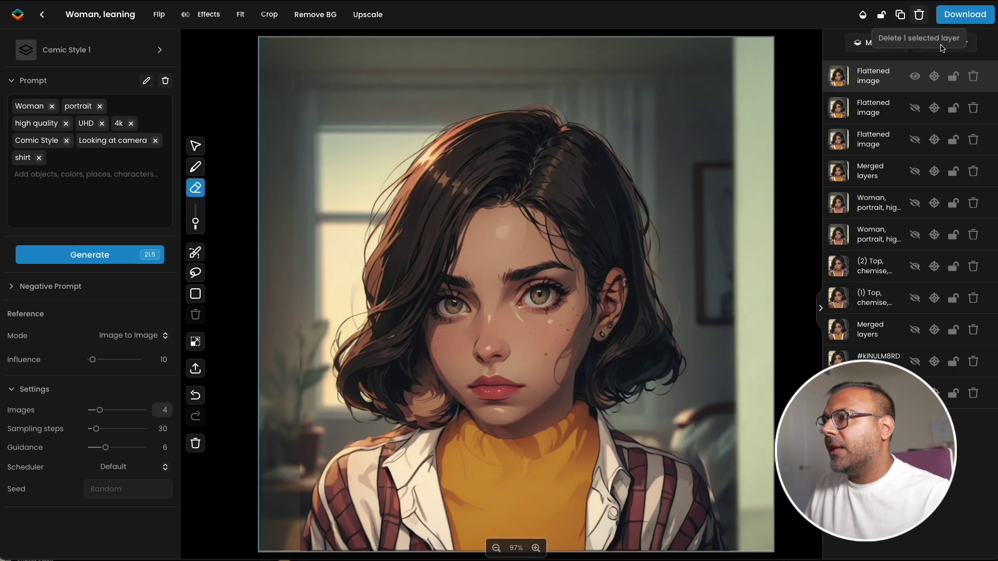
left_click(960, 45)
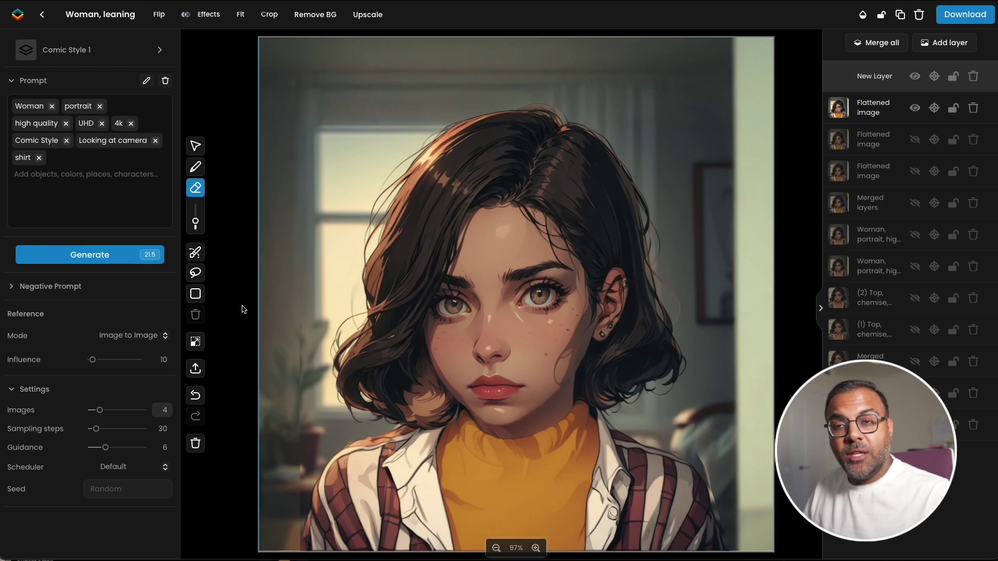
- Lasso an inpaint mask around the woman's hair and down over both shoulders
left_click(195, 253)
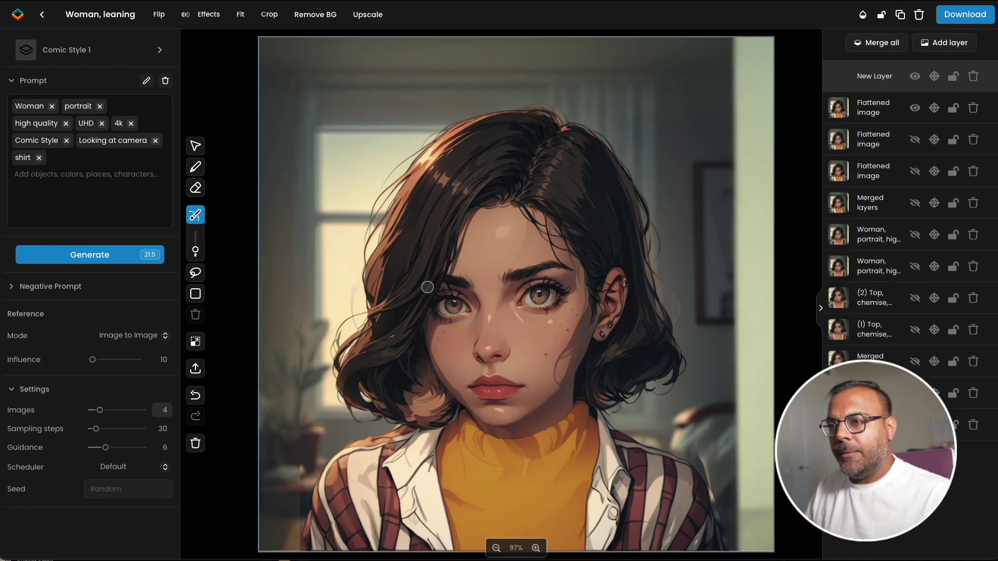
left_click(195, 273)
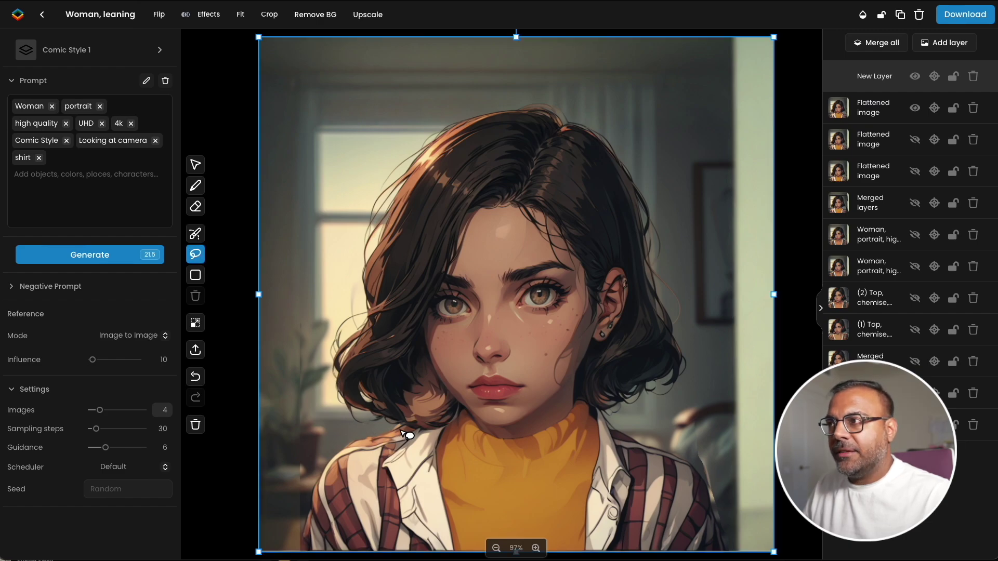
mouse_move(524, 237)
left_mouse_down()
mouse_move(507, 221)
mouse_move(482, 231)
mouse_move(435, 344)
left_mouse_up()
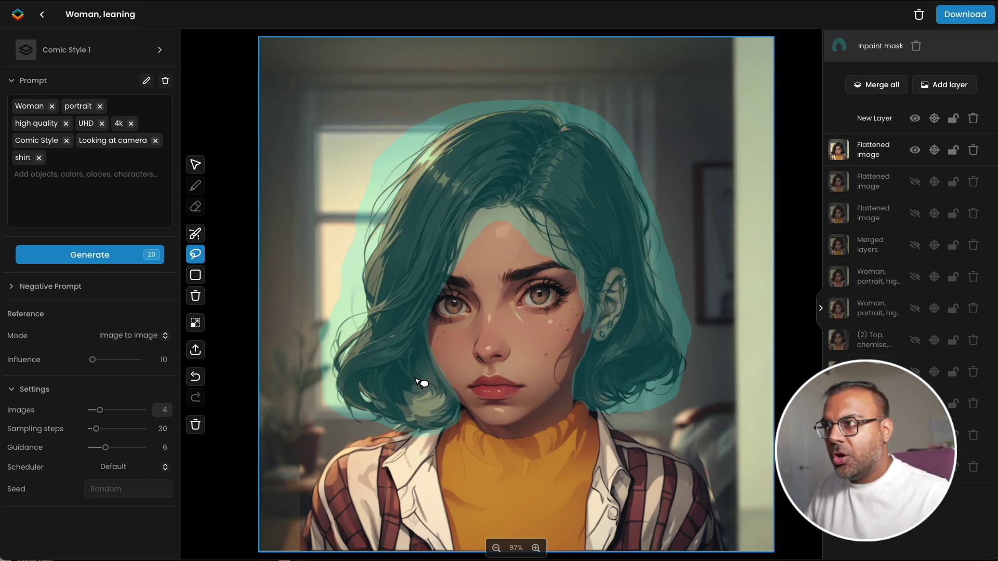
left_click(338, 409)
mouse_move(339, 409)
left_mouse_down()
mouse_move(314, 429)
mouse_move(283, 507)
mouse_move(289, 546)
mouse_move(344, 477)
mouse_move(446, 425)
left_mouse_up()
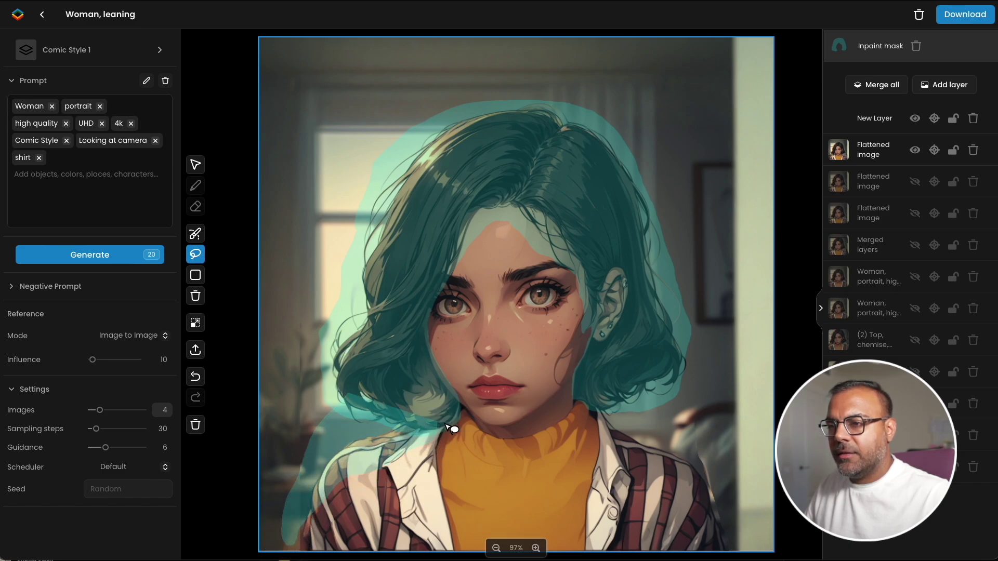
mouse_move(684, 330)
left_mouse_down()
mouse_move(710, 410)
mouse_move(723, 521)
mouse_move(700, 550)
mouse_move(584, 395)
left_mouse_up()
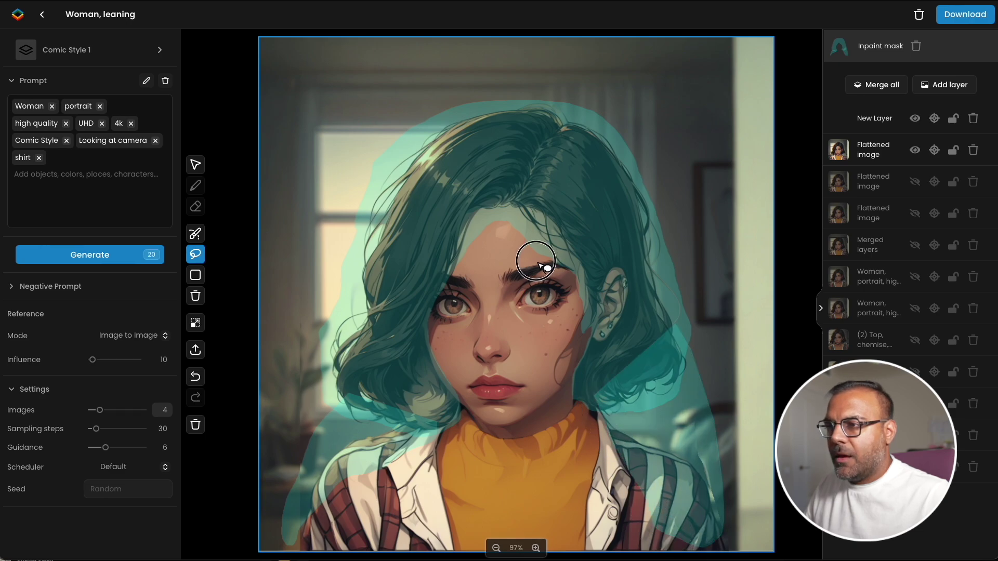
- Extend the inpaint mask over the forehead, the cheek near the ear and the front of the open shirt
mouse_move(490, 271)
left_mouse_down()
mouse_move(450, 264)
mouse_move(434, 234)
mouse_move(568, 216)
mouse_move(576, 262)
left_mouse_up()
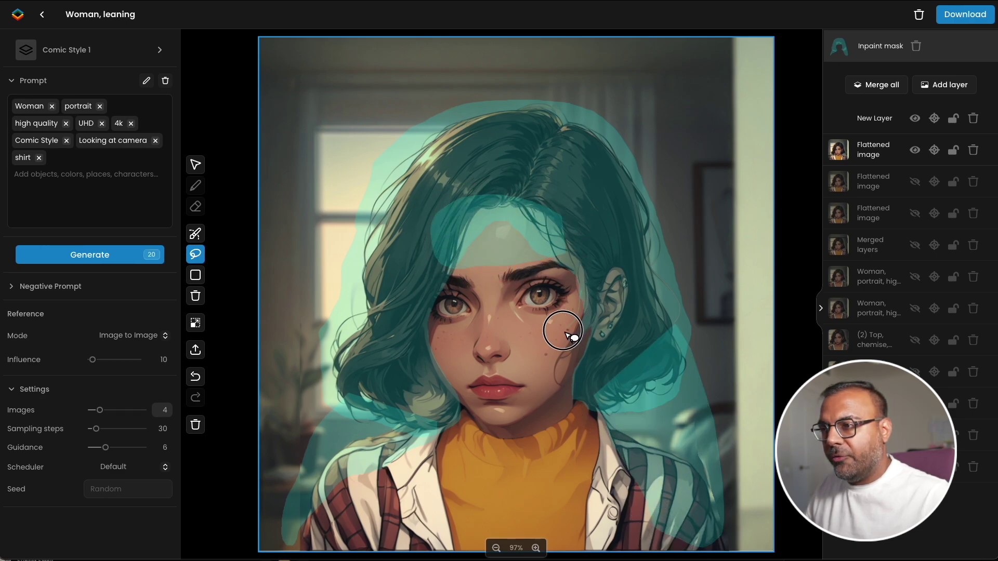
mouse_move(552, 363)
left_mouse_down()
mouse_move(549, 386)
mouse_move(599, 366)
mouse_move(601, 331)
left_mouse_up()
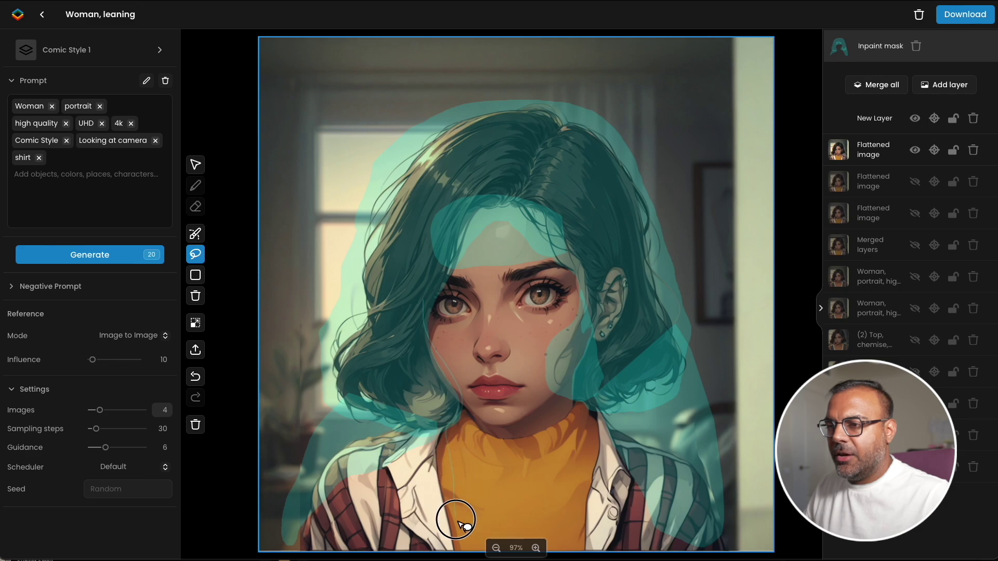
mouse_move(385, 537)
left_mouse_down()
mouse_move(336, 488)
mouse_move(293, 495)
mouse_move(300, 531)
mouse_move(411, 536)
left_mouse_up()
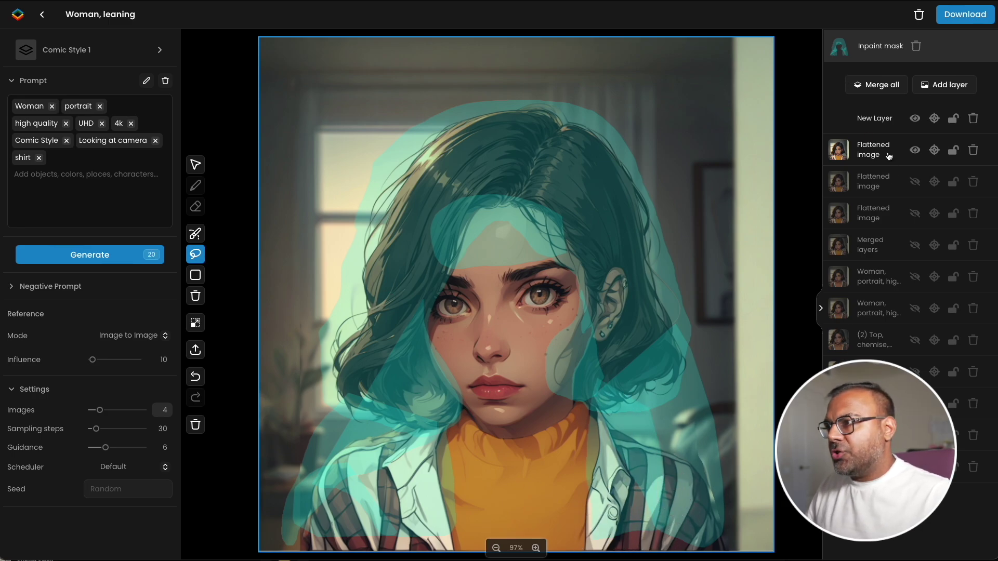
- Merge all visible layers into one flattened image at the top of the stack
left_click(844, 155)
left_click(891, 91)
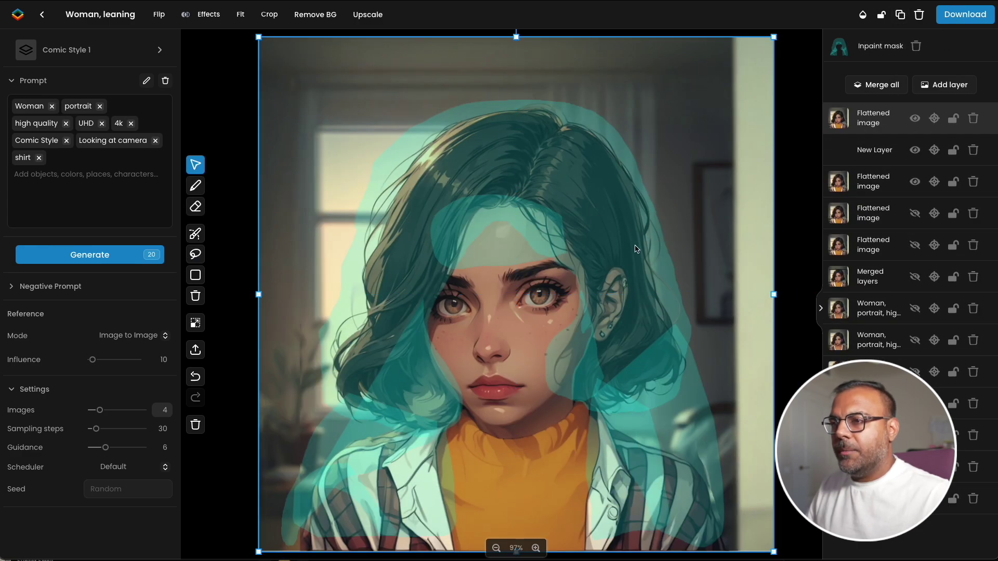
- Add the tags "French Braid" and "Purple Hair" to the prompt
left_click(69, 186)
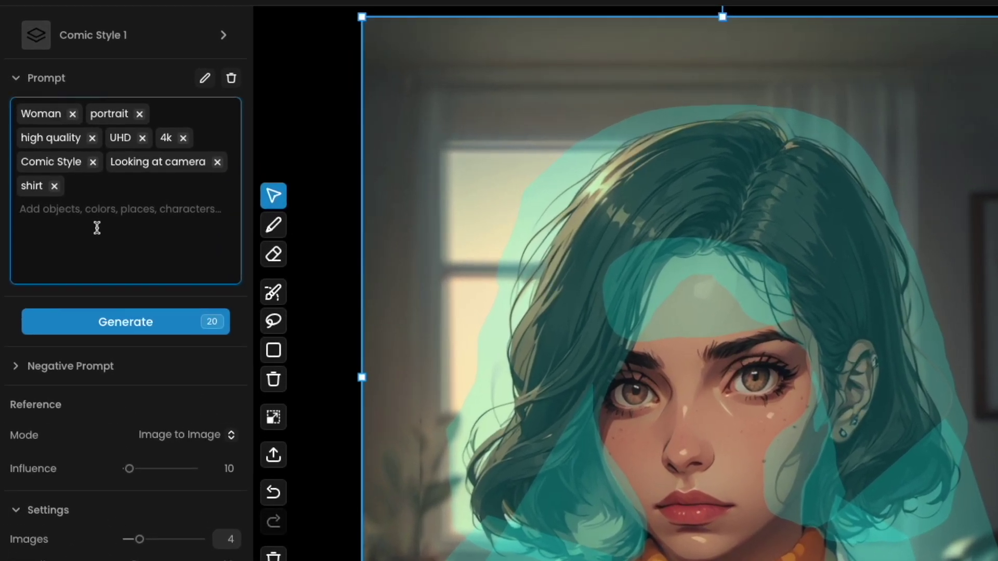
type("French Brids")
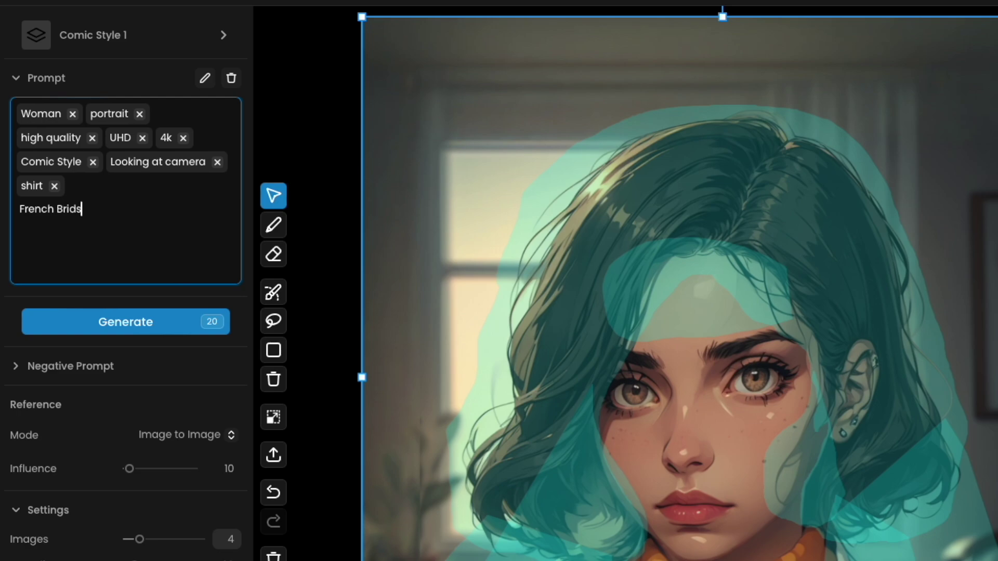
type("iad")
type("iaids")
type("raid")
key("Return")
type("P")
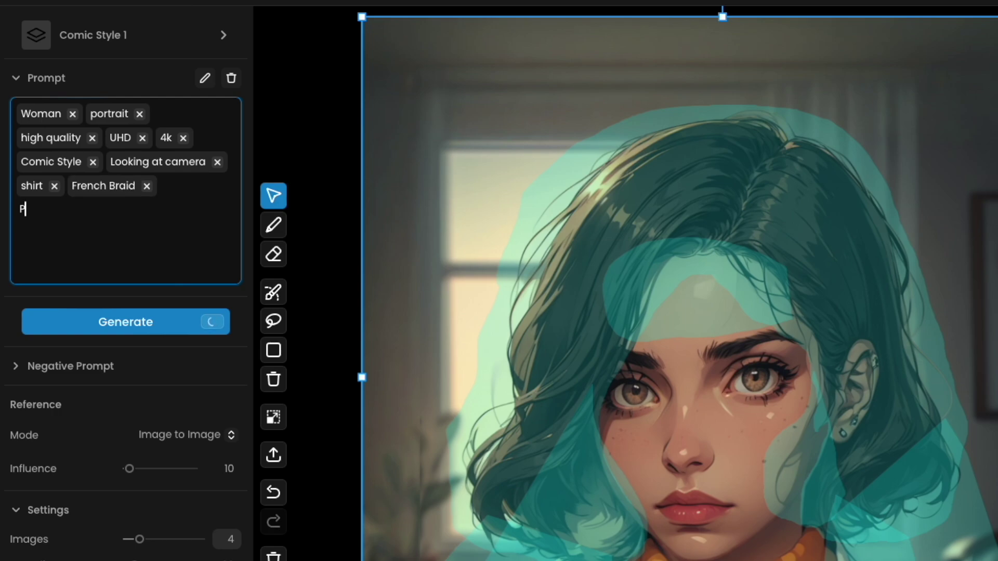
type("urple Hair")
key("Return")
- Move the French Braid and Purple Hair tags to the front of the prompt and set the reference influence to 1
left_click_drag(124, 187, 21, 117)
left_click_drag(40, 208, 133, 114)
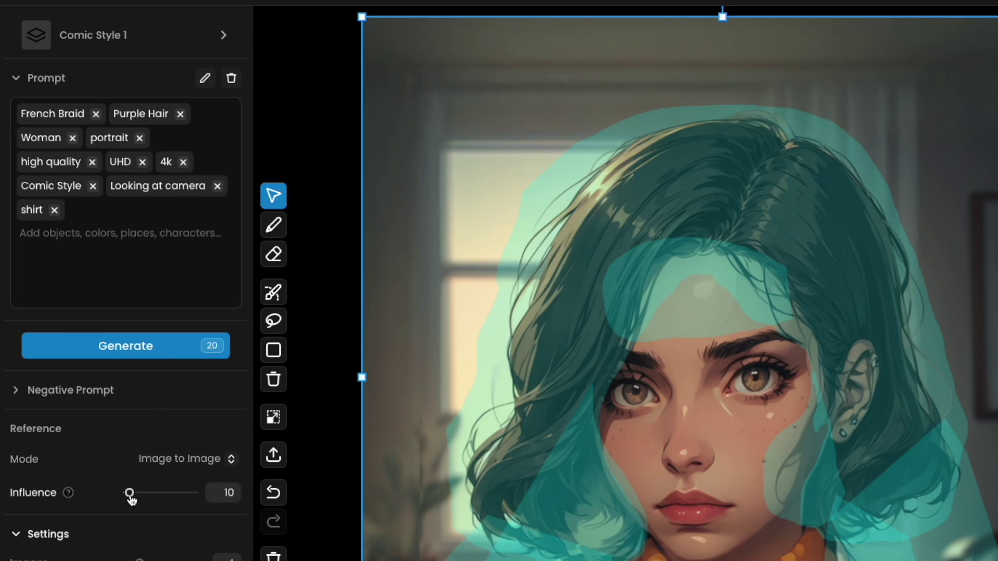
left_click_drag(134, 496, 124, 495)
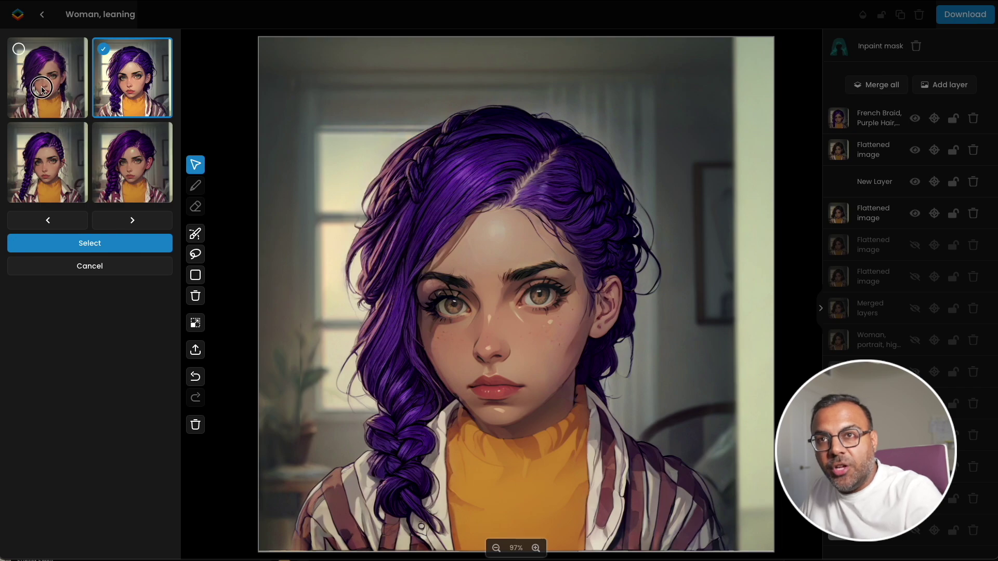
- Compare the four purple-hair variations, keep the second one, and delete the inpaint mask
left_click(43, 89)
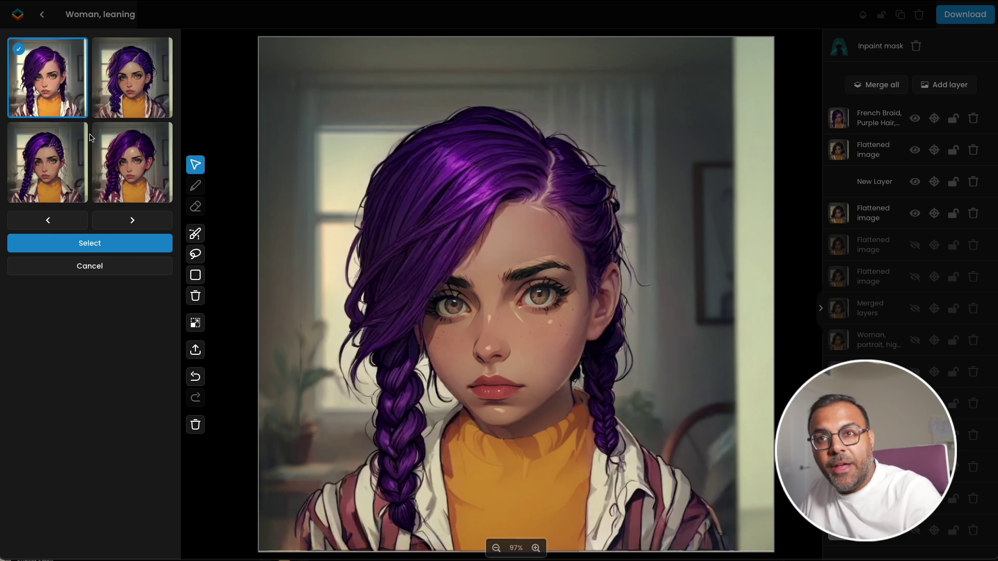
left_click(69, 166)
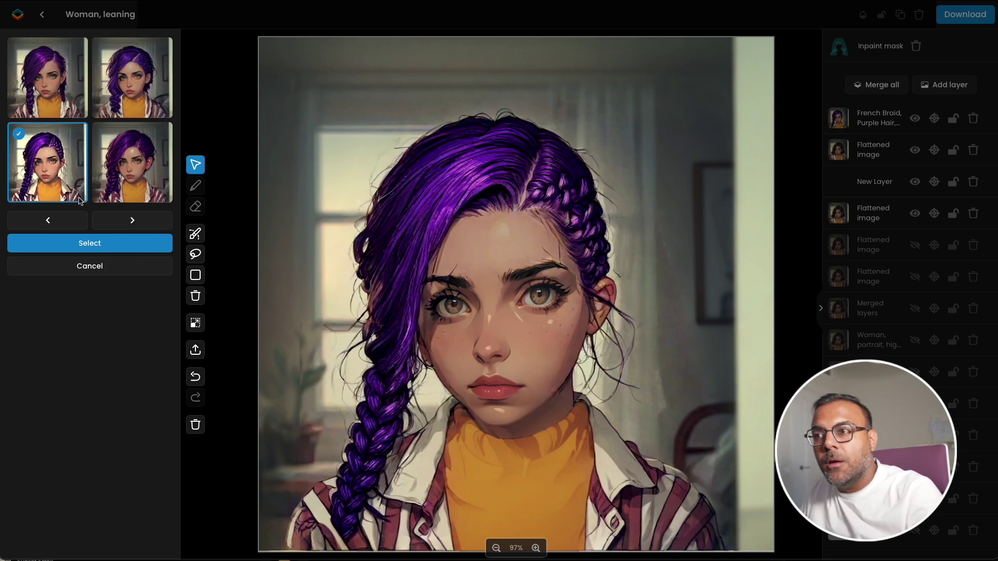
left_click(118, 182)
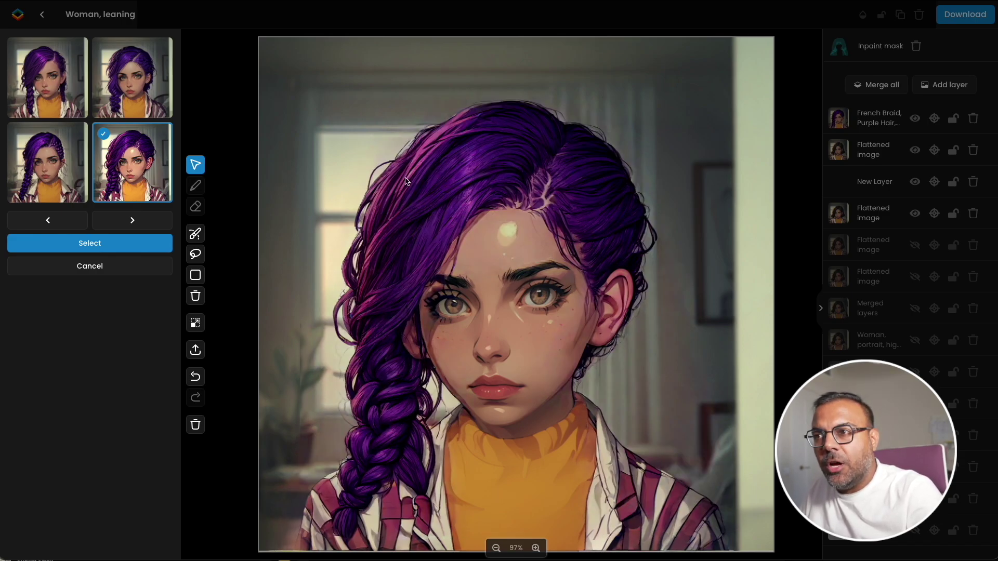
left_click(132, 77)
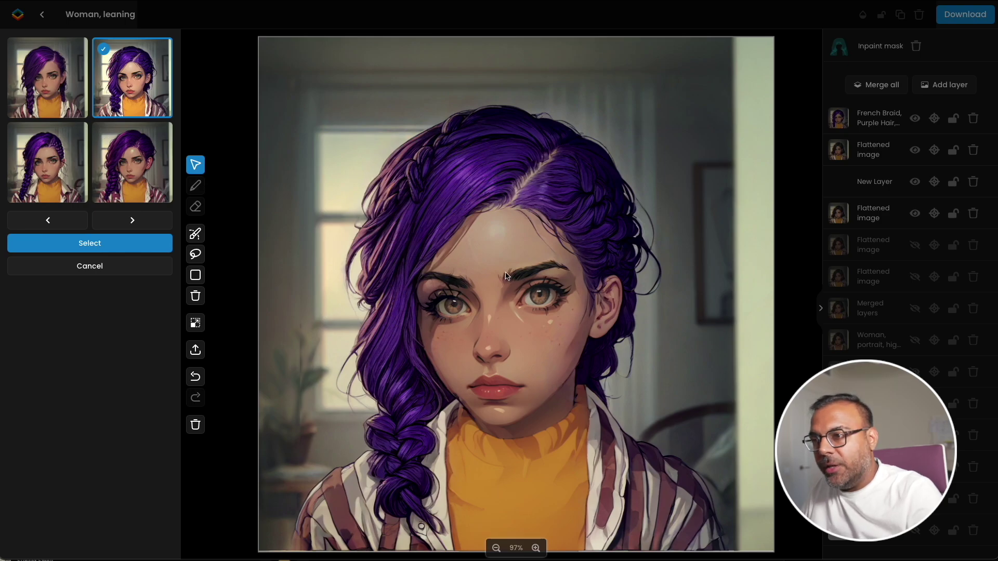
left_click(93, 244)
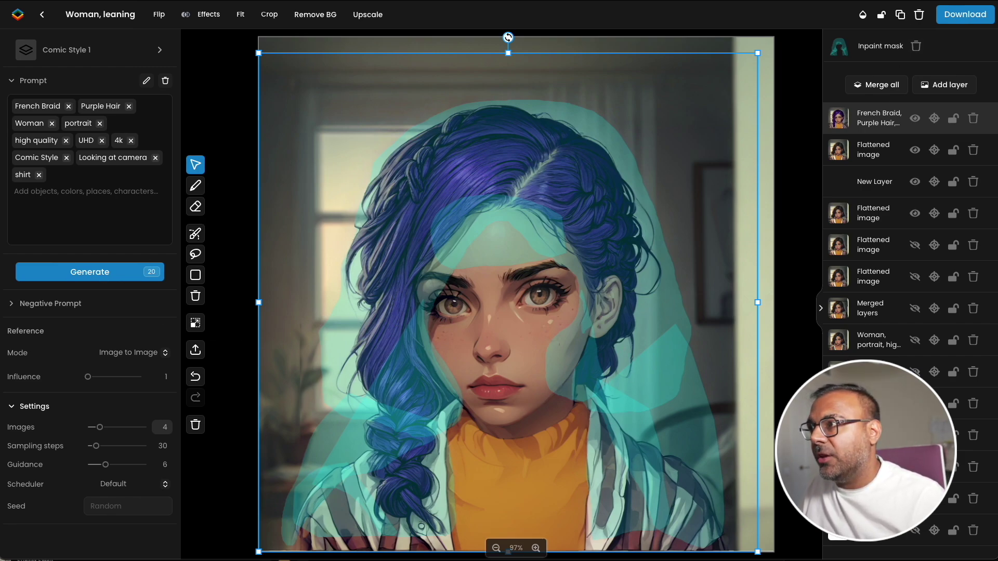
left_click(916, 46)
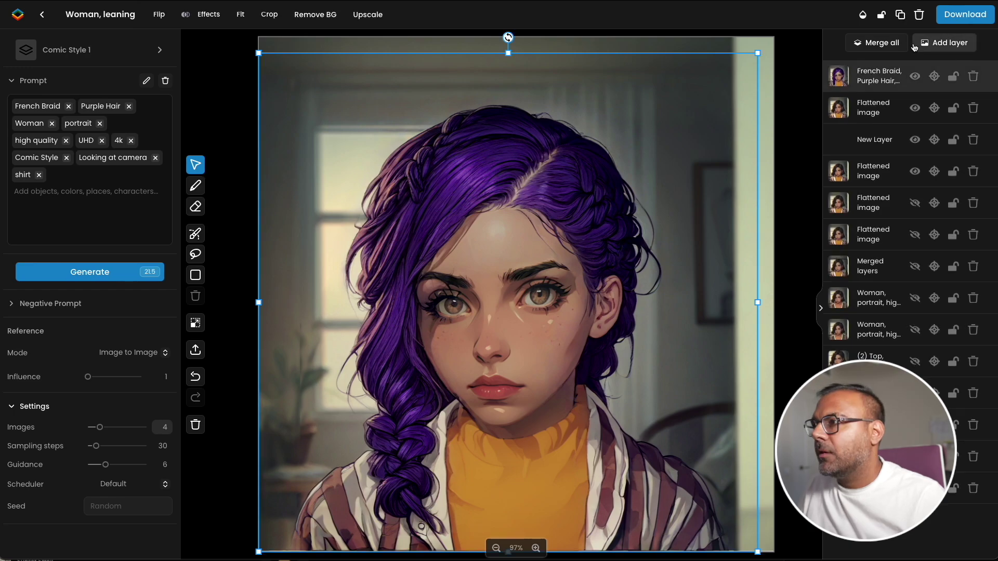
- On a new layer, sketch a thick violet strip from behind the visible ear down over the shirt
left_click(919, 45)
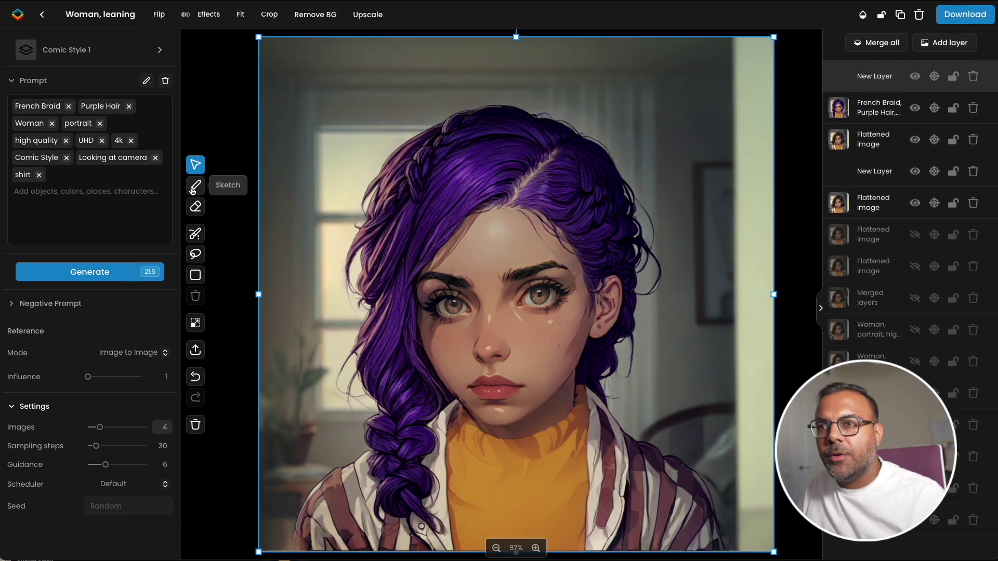
left_click(192, 190)
left_click(195, 179)
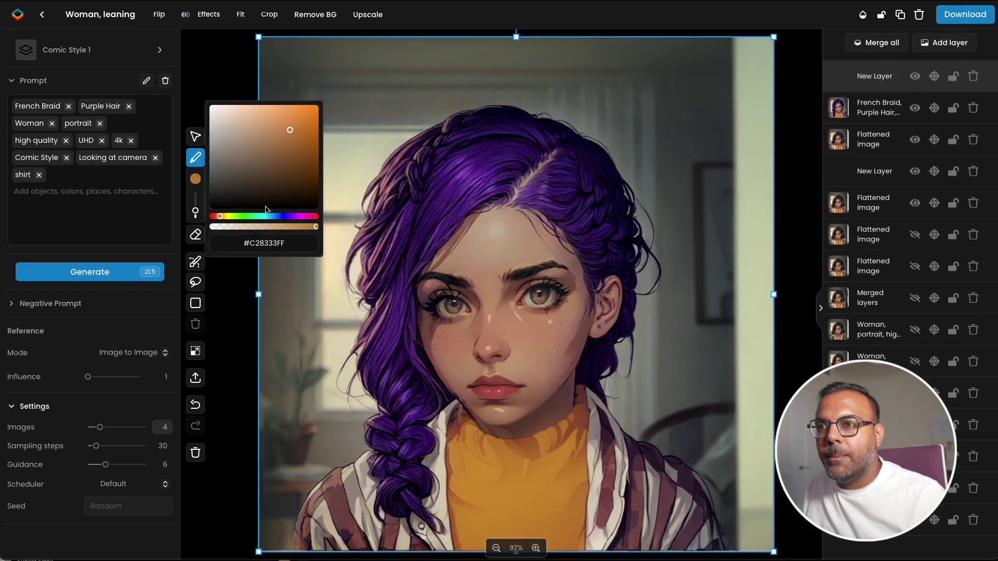
left_click_drag(275, 215, 287, 215)
mouse_move(632, 296)
left_mouse_down()
mouse_move(629, 477)
mouse_move(617, 333)
mouse_move(621, 466)
mouse_move(598, 422)
left_mouse_up()
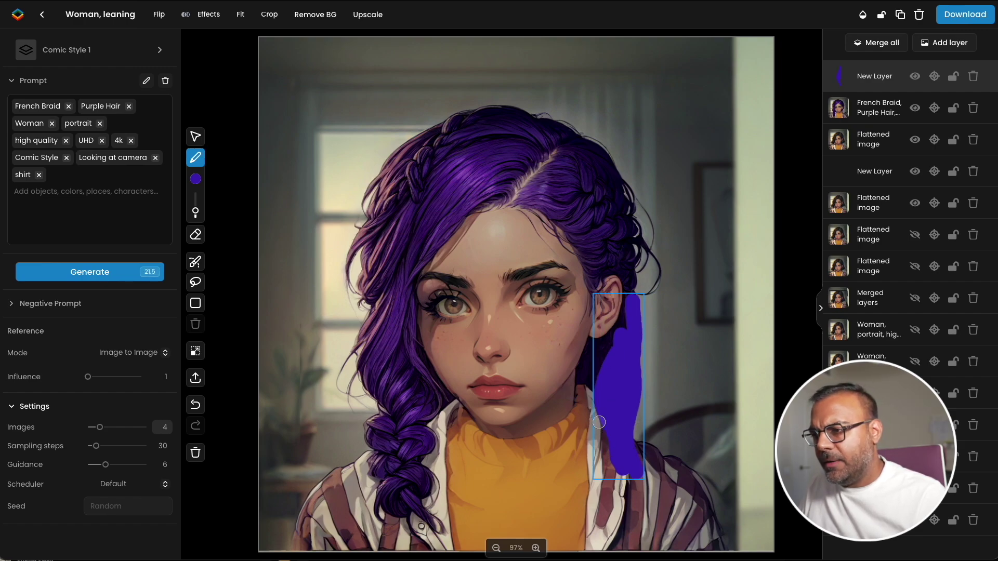
left_click_drag(598, 364, 618, 522)
- Paint an inpaint mask over the violet strip with a 46 px brush
left_click(196, 262)
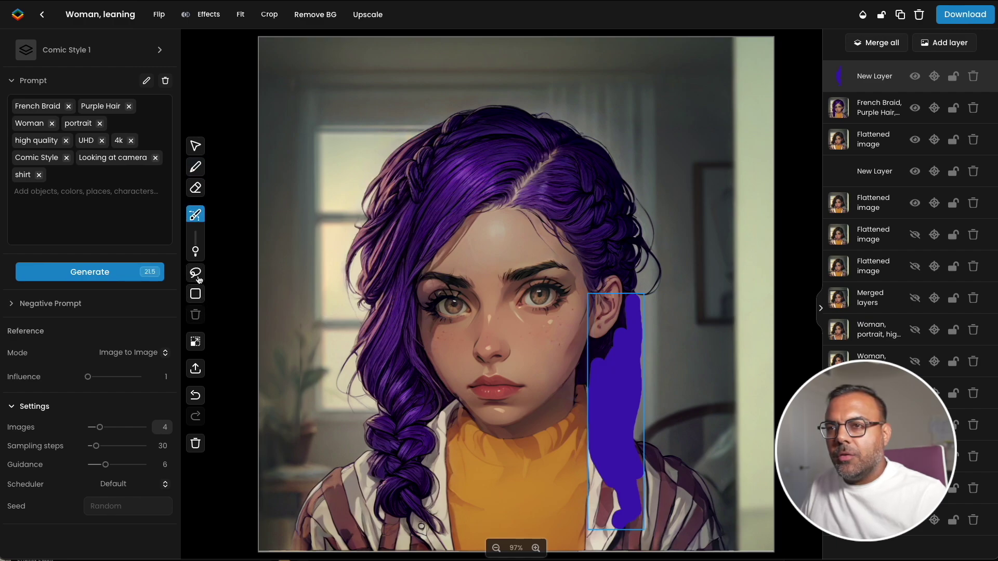
mouse_move(195, 248)
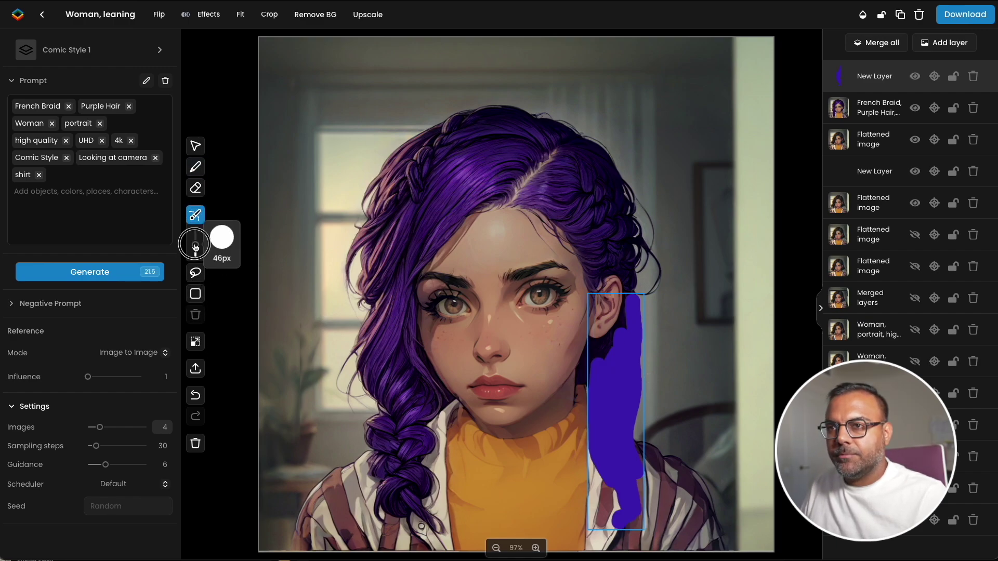
mouse_move(624, 335)
left_mouse_down()
mouse_move(633, 307)
mouse_move(633, 481)
mouse_move(621, 528)
left_mouse_up()
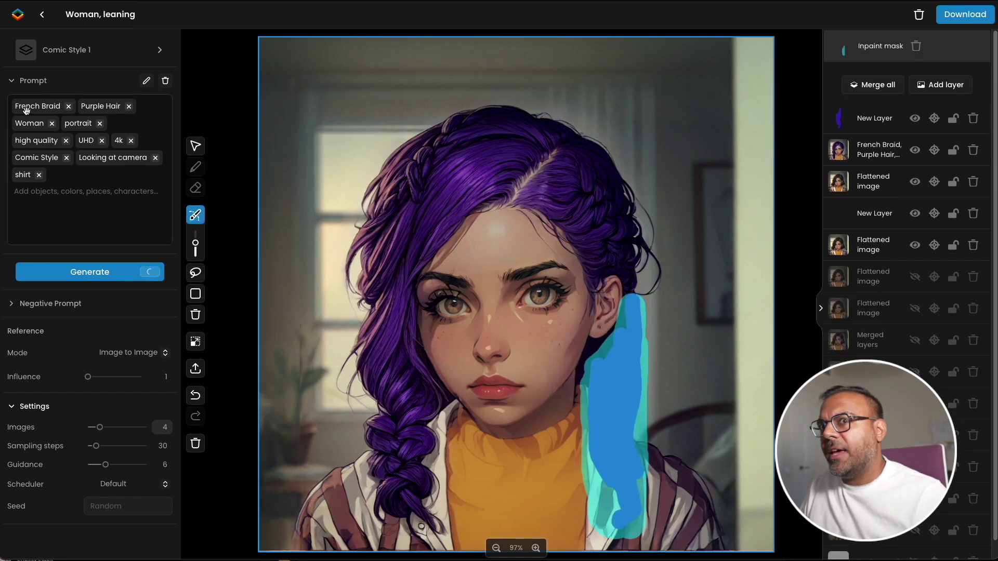
- Generate variations of the masked braid area and keep the fourth one
left_click(58, 276)
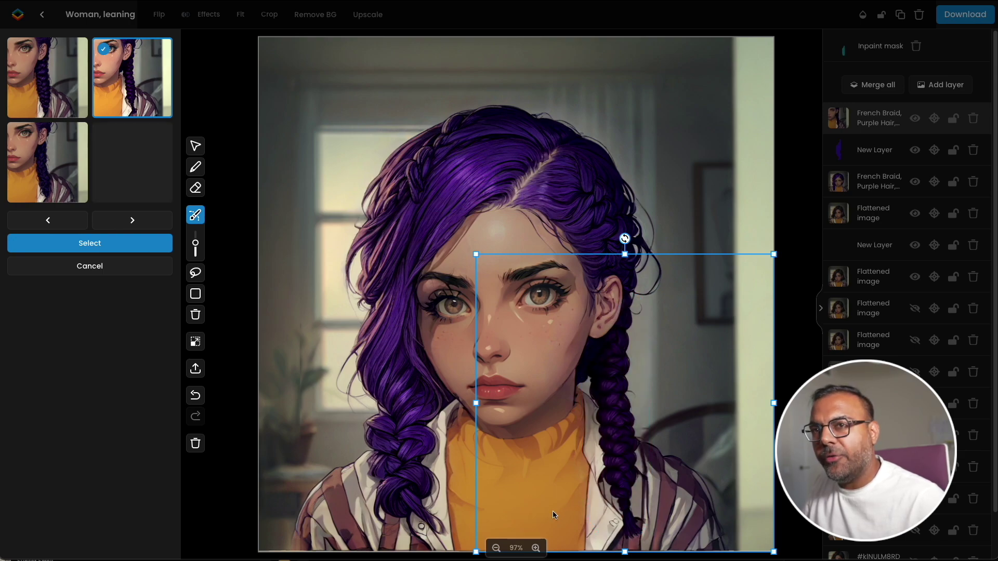
left_click(112, 161)
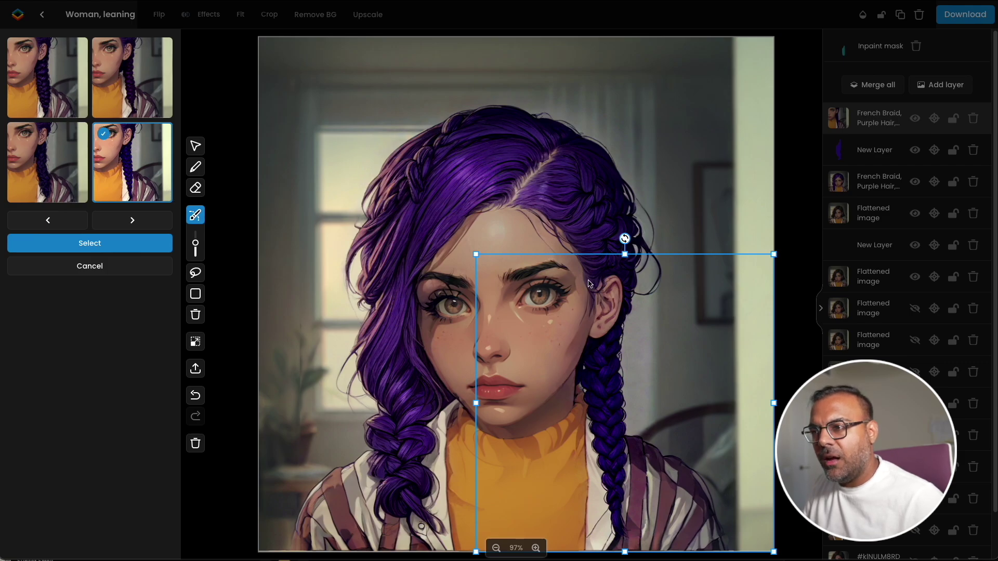
left_click(94, 245)
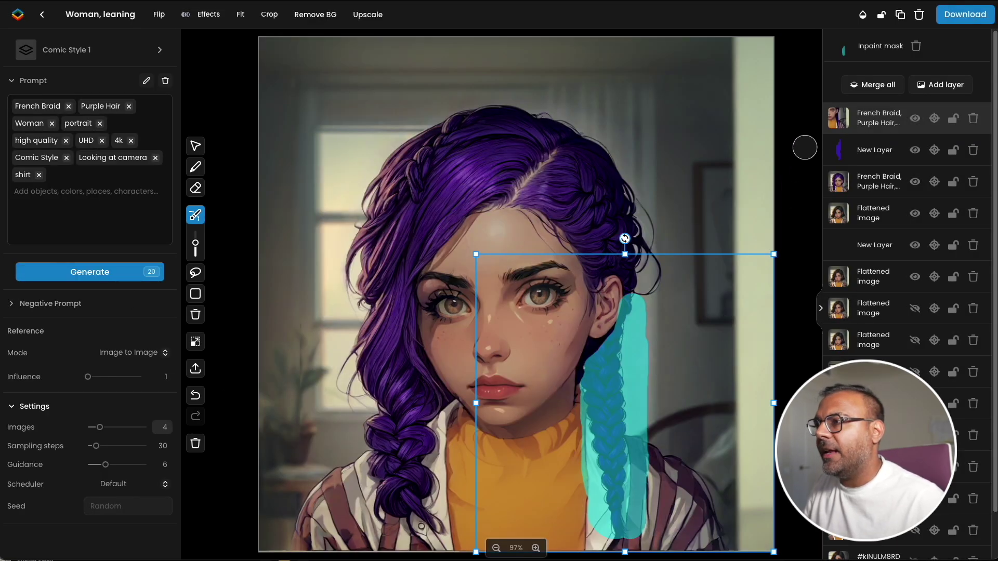
- Delete the layer with the violet sketch and merge the two French Braid layers into one
left_click(972, 149)
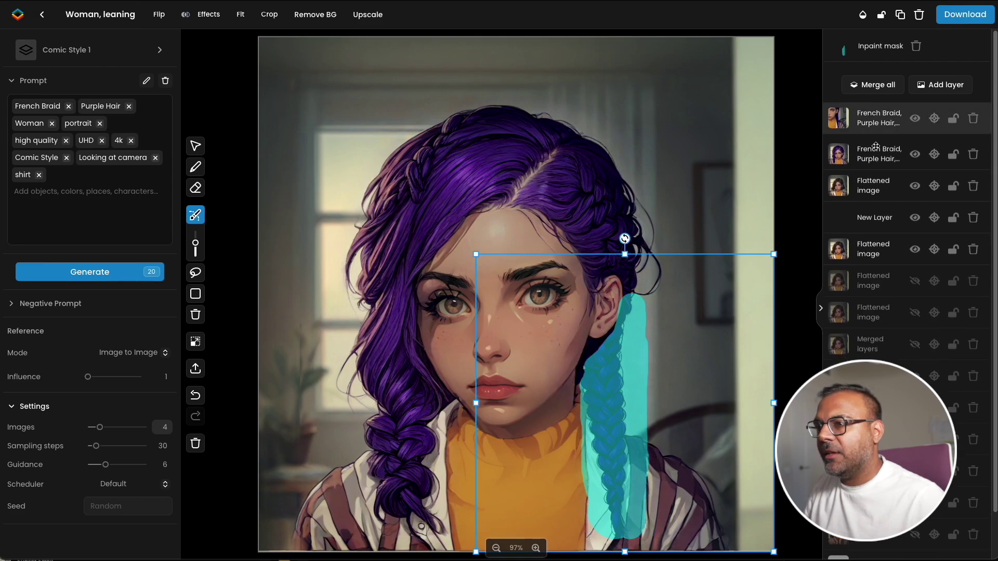
left_click(835, 150, "shift")
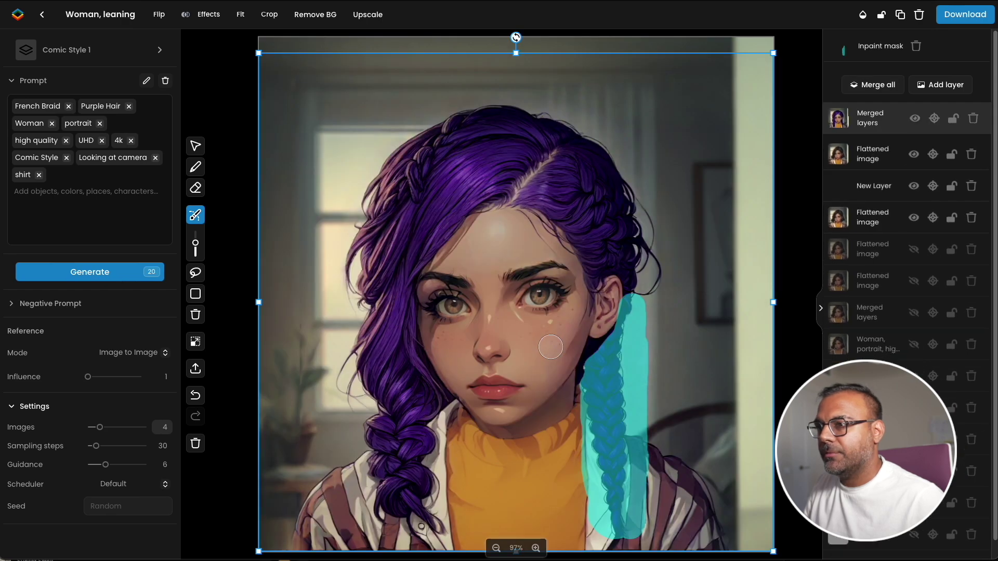
left_click(895, 91)
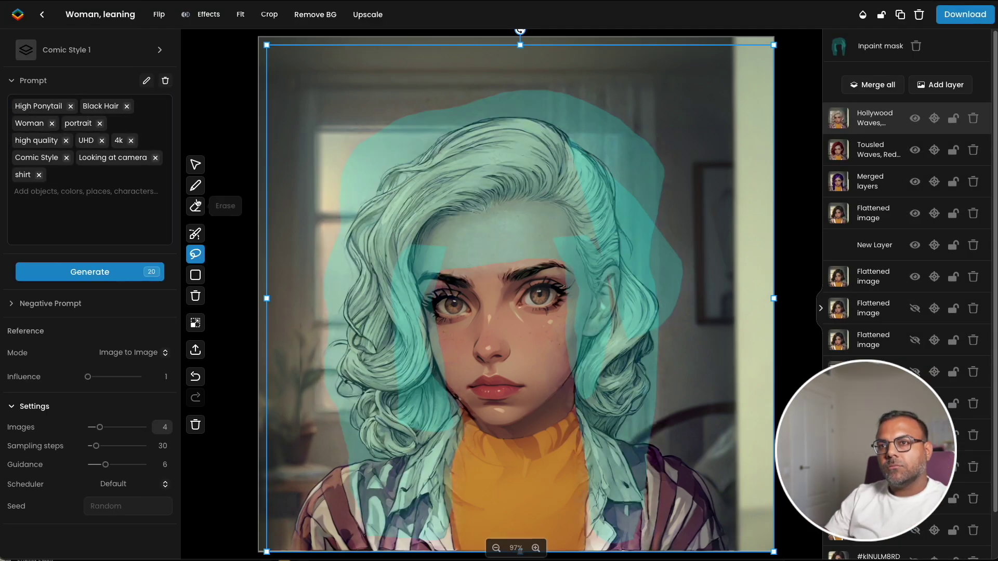
- Extend the inpaint mask freehand above the head and generate a High Ponytail, Black Hair version of the hairstyle
left_click_drag(639, 58, 338, 123)
left_click(89, 272)
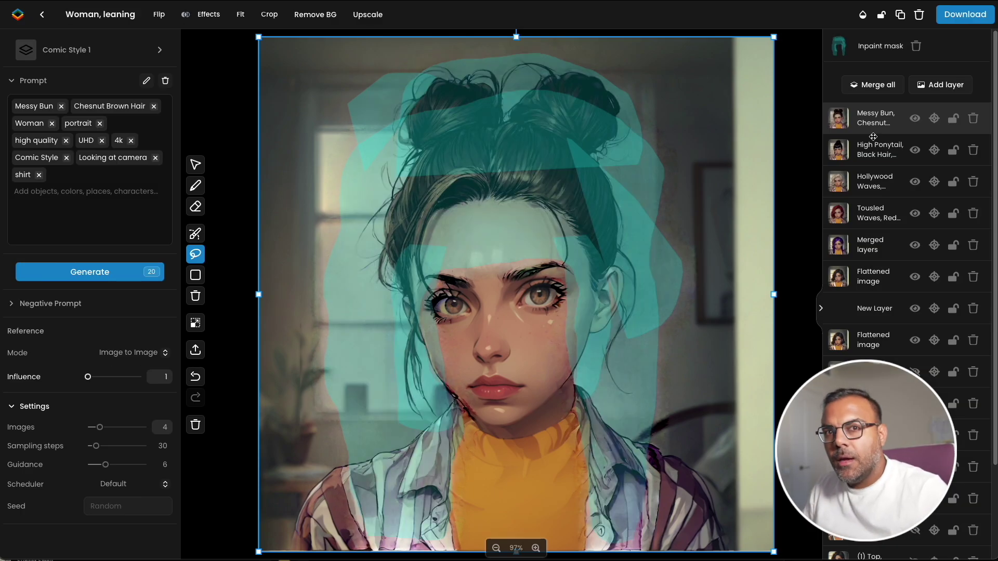
- Compare the hairstyles by hiding the High Ponytail, Messy Bun and Hollywood Waves layers, and restore their visibility
left_click(915, 150)
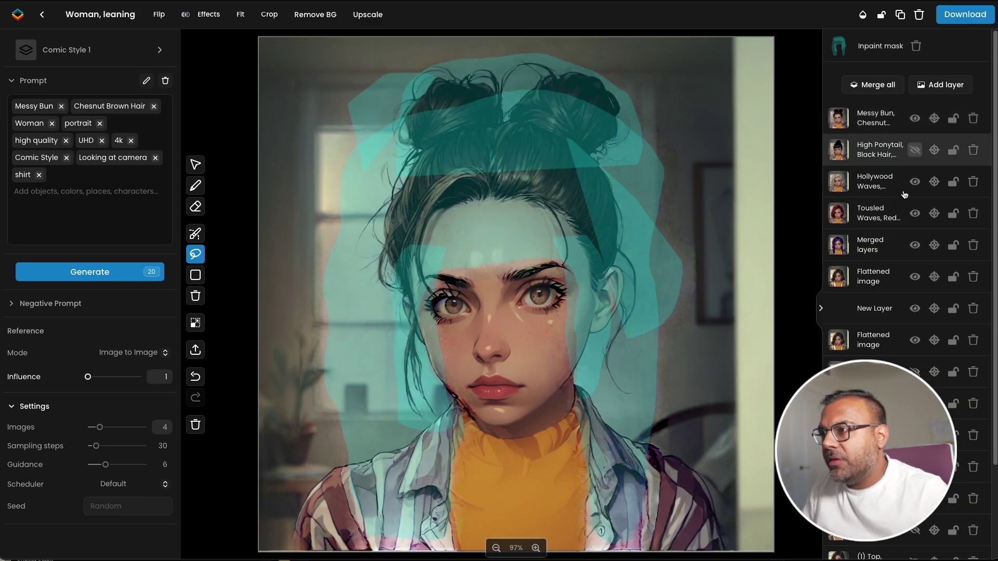
left_click(915, 119)
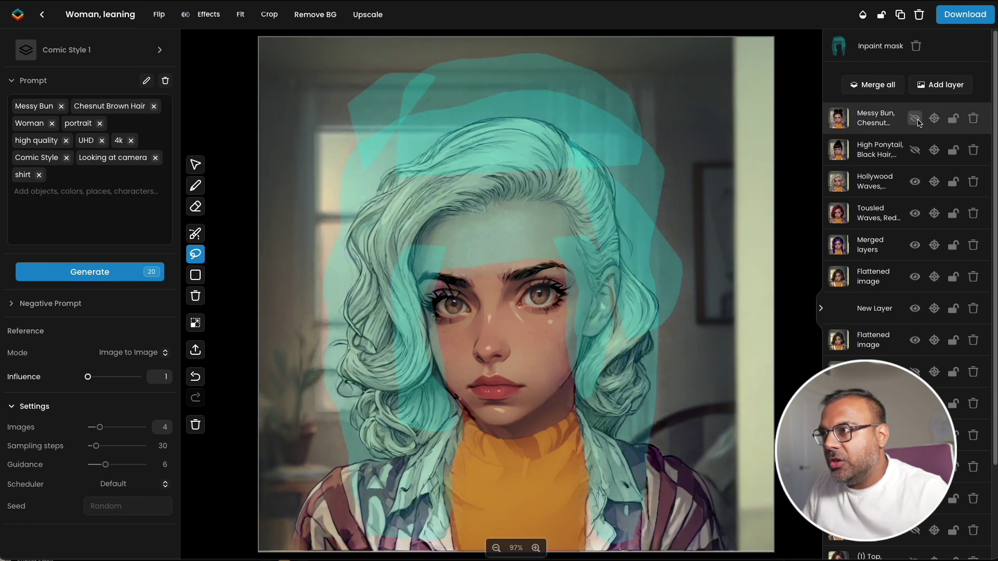
left_click(915, 182)
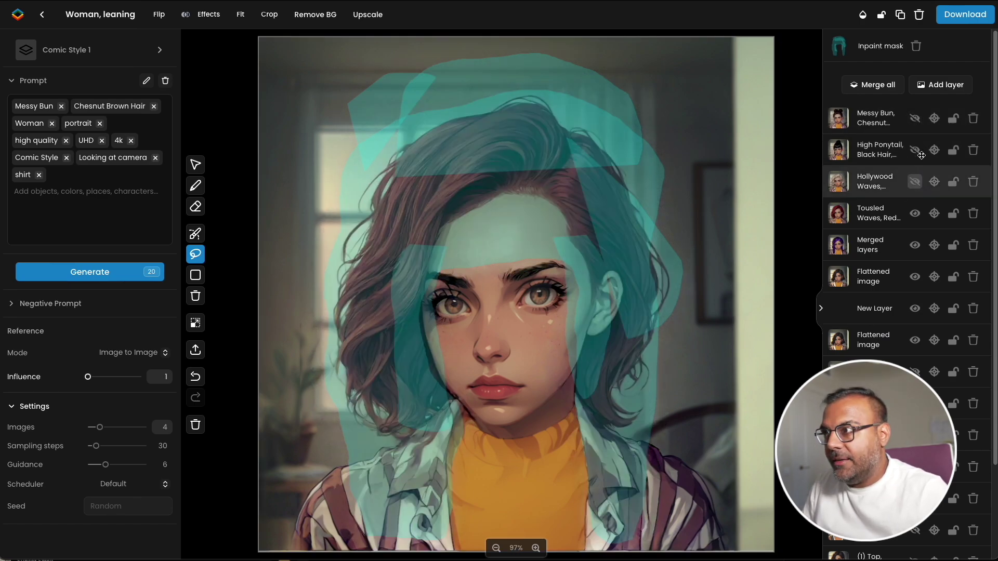
key("ctrl+z")
key("ctrl+z")
key("ctrl+z")
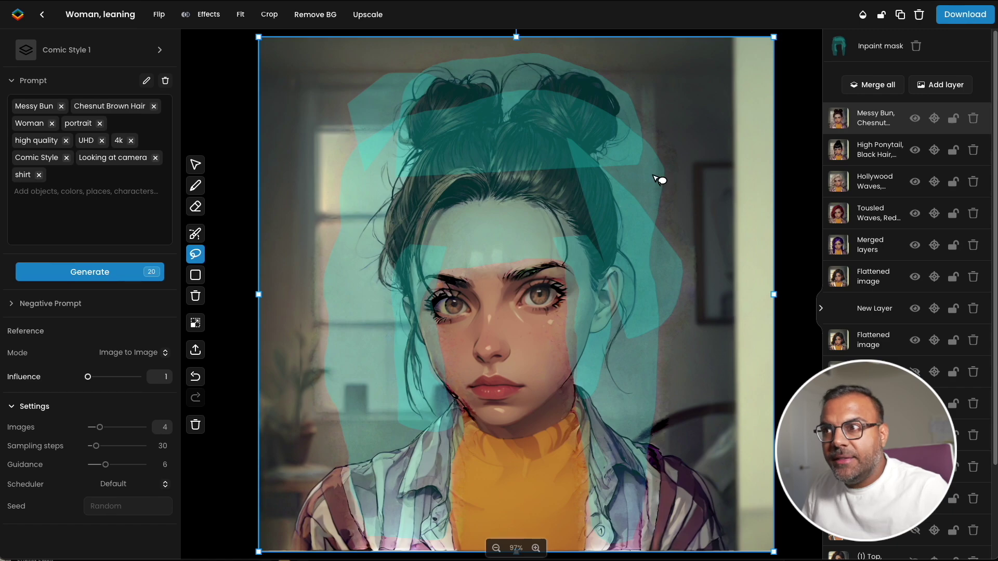
- Delete the inpaint mask, duplicate the Messy Bun layer and align the copy exactly with the original
left_click(915, 46)
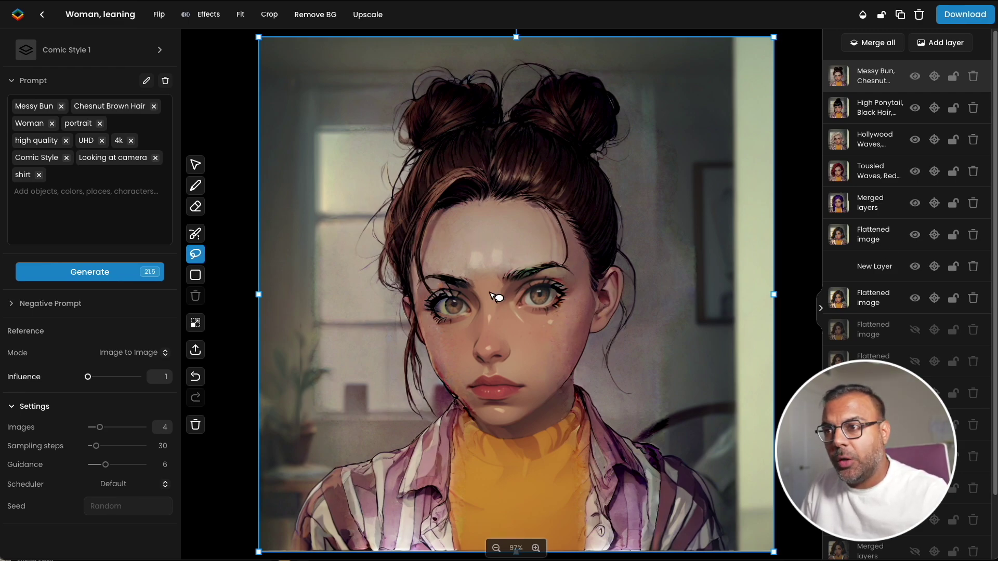
left_click(900, 16)
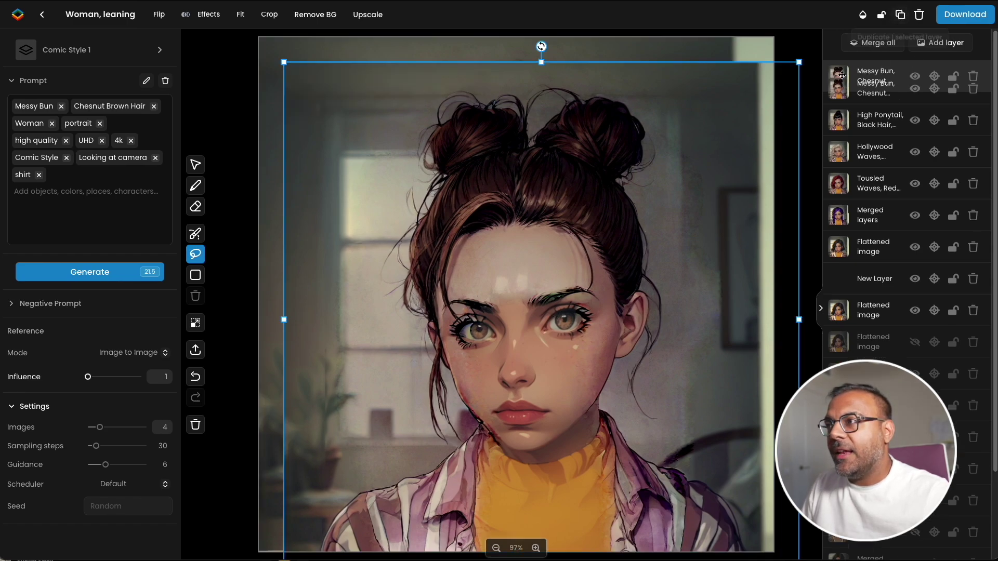
left_click(195, 164)
left_click_drag(477, 222, 451, 196)
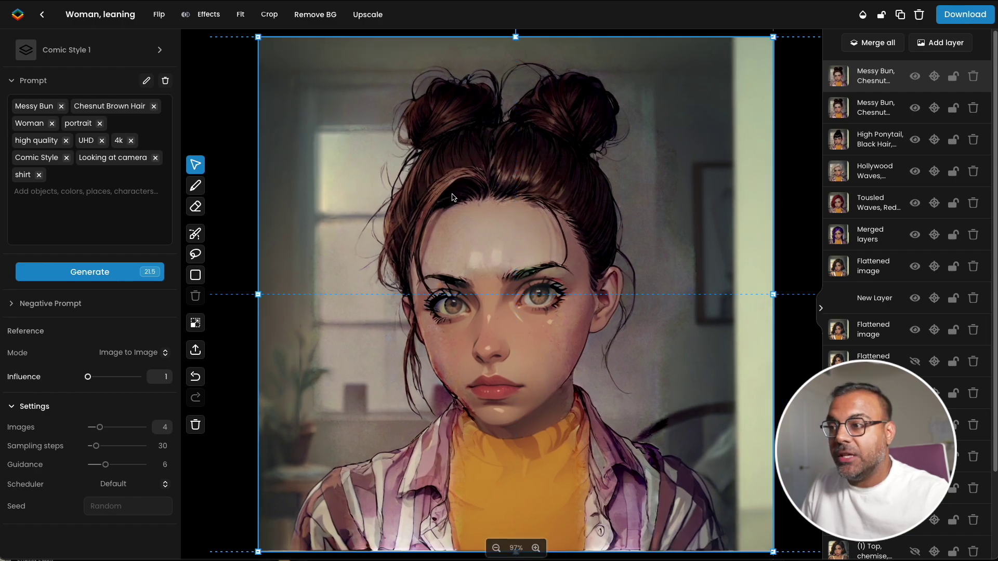
- Hide the hairstyle, merged and flattened layers beneath the top Messy Bun copy and make that copy the active layer
left_click(914, 108)
left_click(914, 139)
left_click(915, 171)
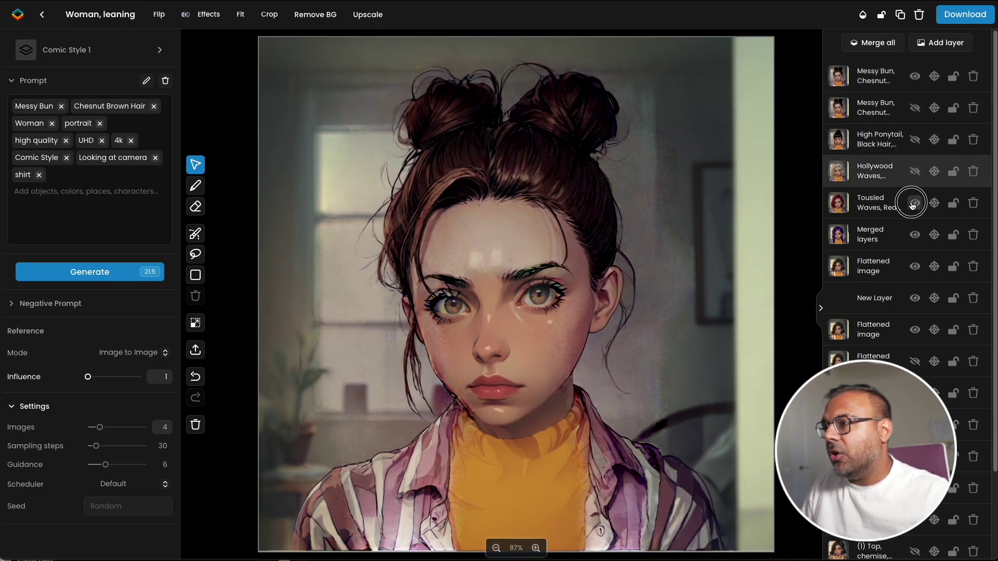
left_click(915, 203)
left_click(915, 234)
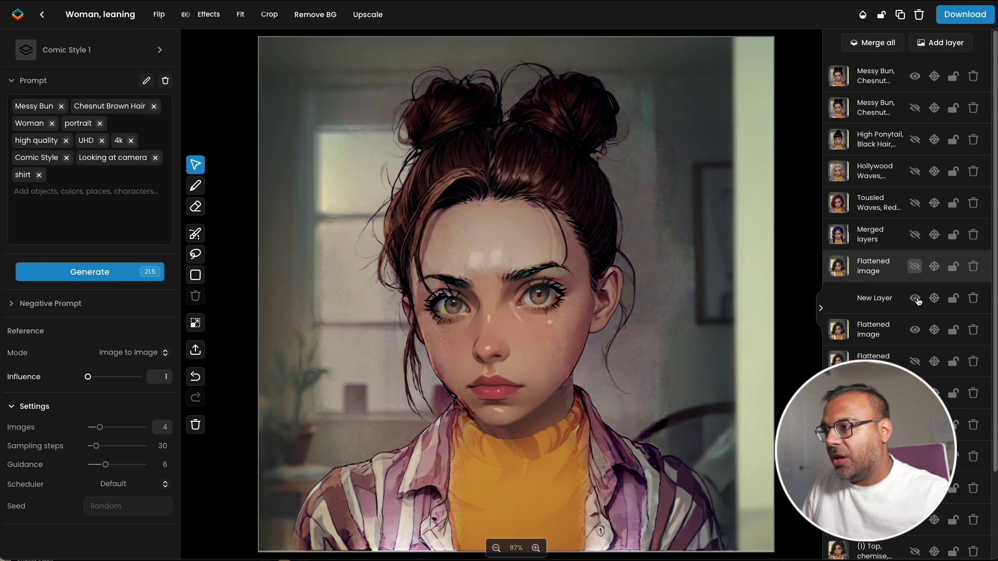
left_click(914, 266)
left_click(801, 63)
left_click(863, 81)
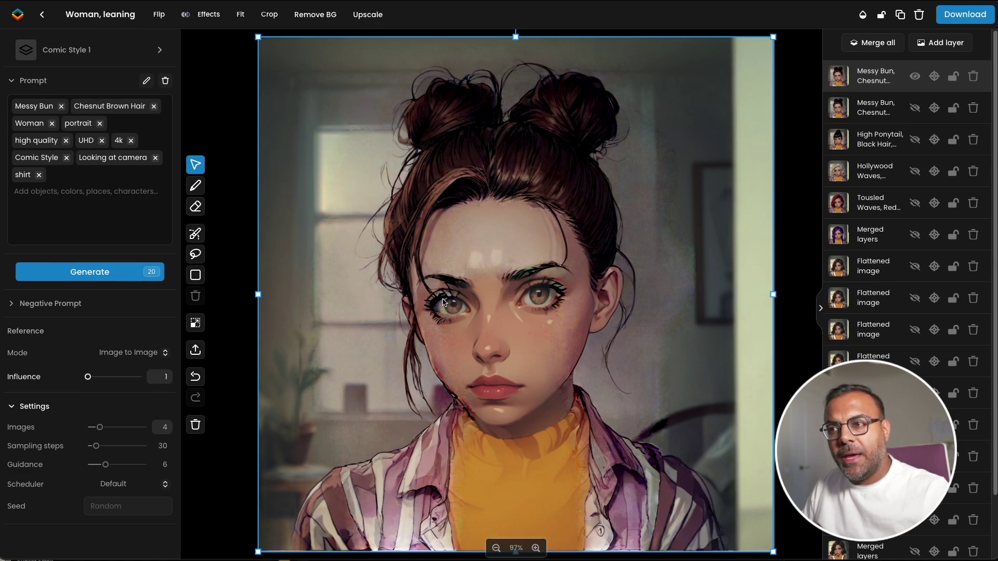
- Paint an inpaint mask over both eyes and start the prompt with the tags Golden colour eyes, Heavy Makeup and Eyeshadow
left_click(196, 237)
left_click_drag(498, 330, 566, 291)
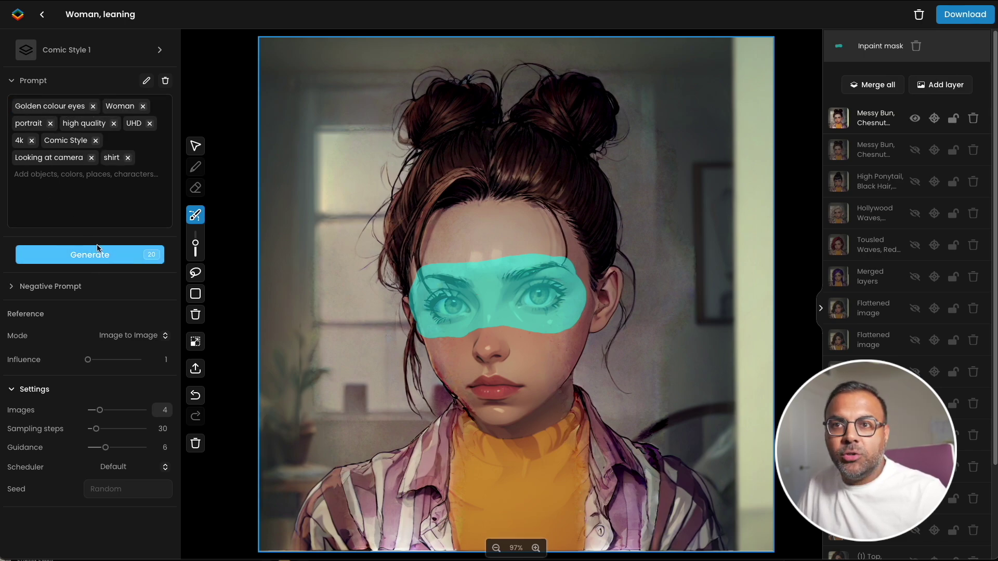
left_click(112, 191)
type("Heavy Makeup")
key("Return")
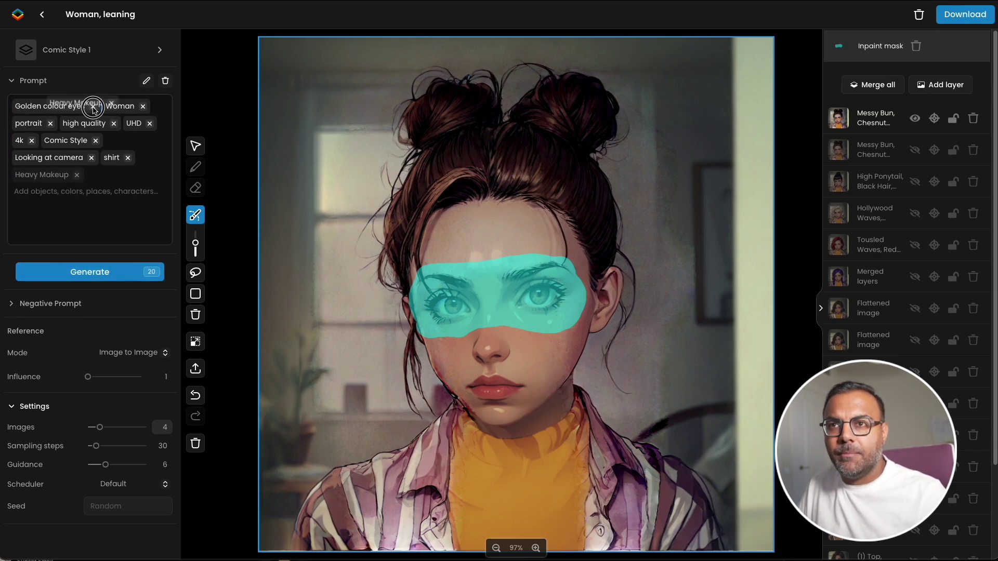
type("Eyeshadow")
key("Return")
left_click_drag(40, 195, 119, 109)
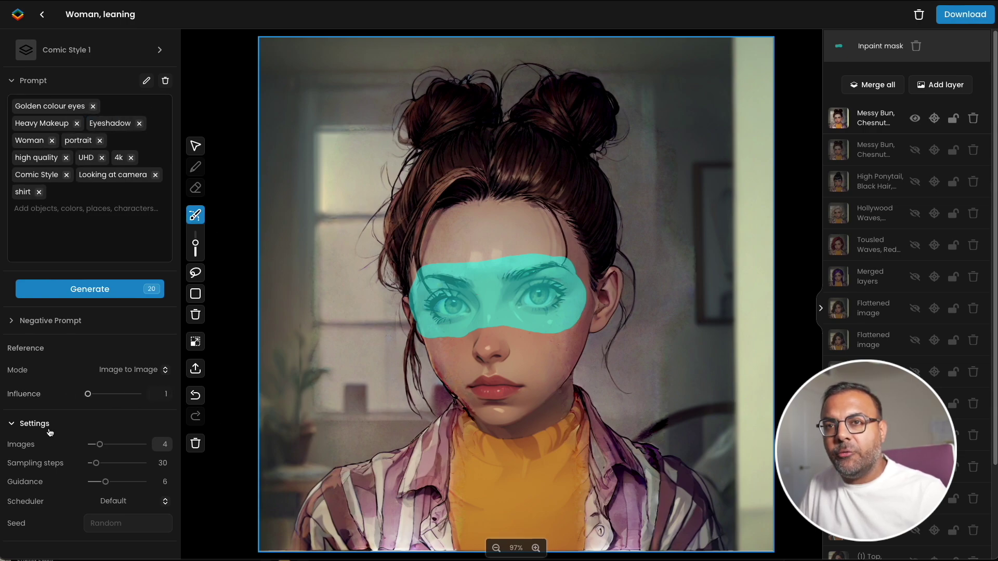
- Generate variations of the masked eyes with the reference influence at 10 and keep the first one
left_click(84, 291)
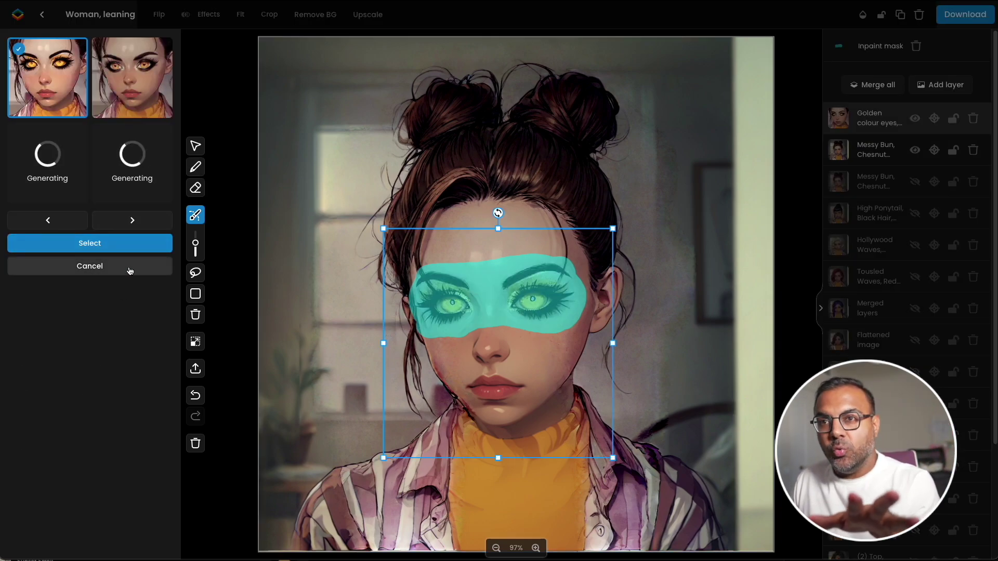
left_click(129, 270)
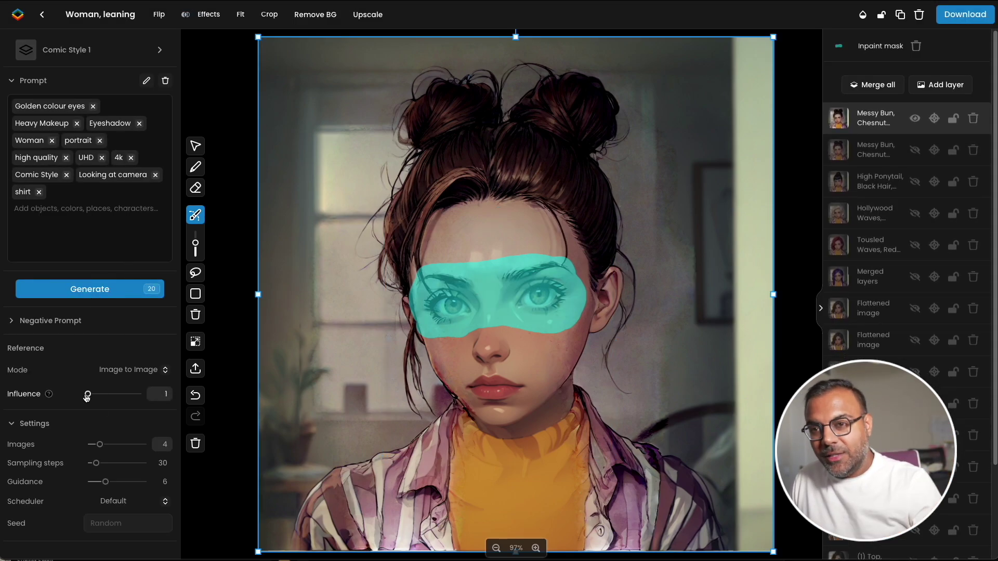
left_click_drag(88, 393, 93, 397)
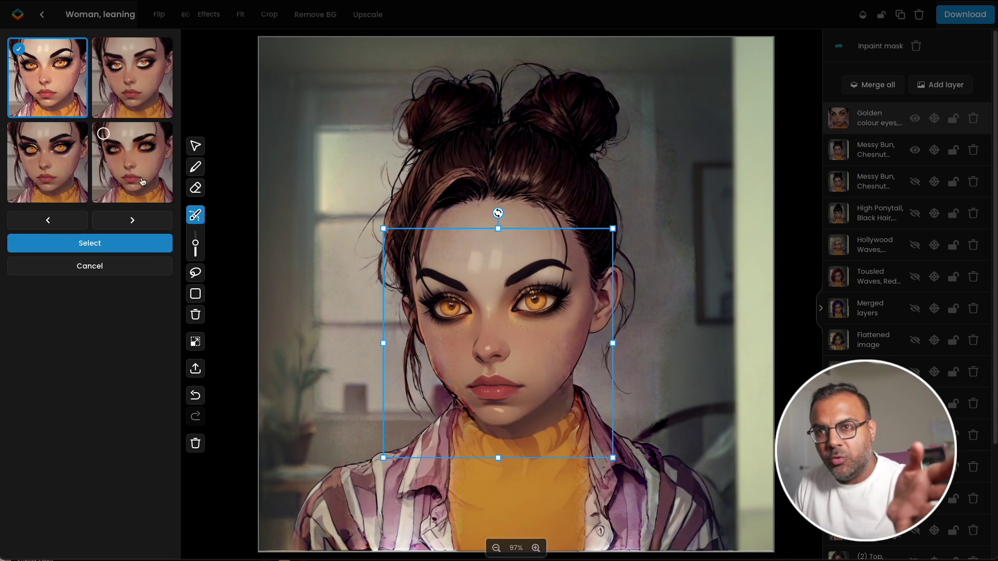
left_click(117, 242)
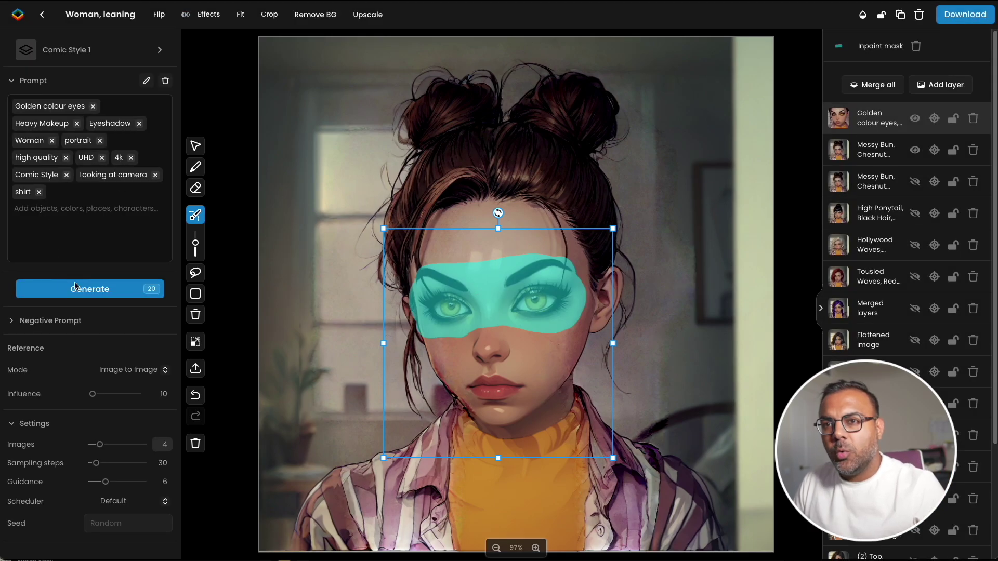
- Hide the Golden colour eyes layer, select the visible Messy Bun layer and delete the inpaint mask
left_click(915, 119)
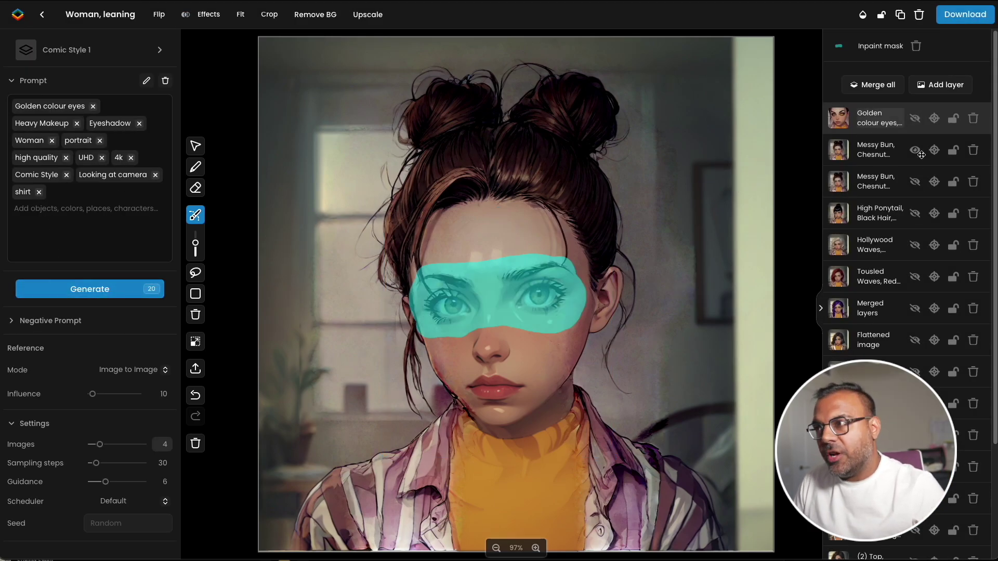
left_click(848, 157)
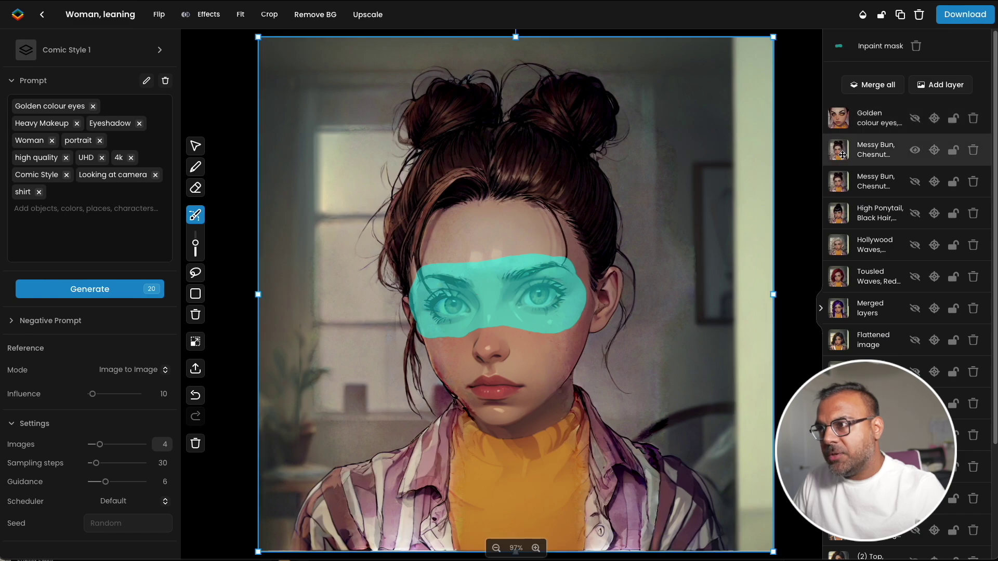
key("Delete")
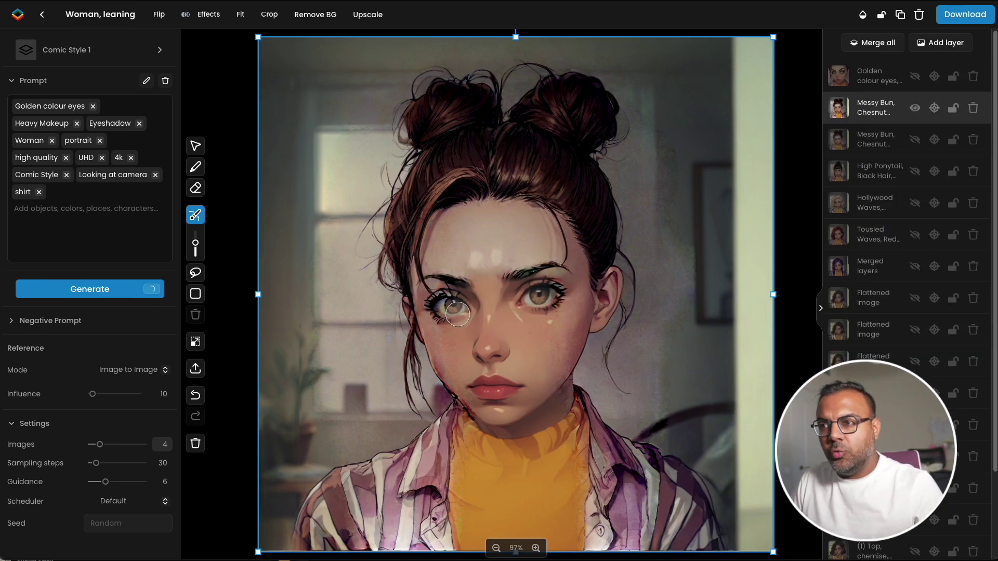
- Set the paint brush to a golden yellow, #C6AD52FF, at a small size
left_click(195, 167)
left_click(195, 178)
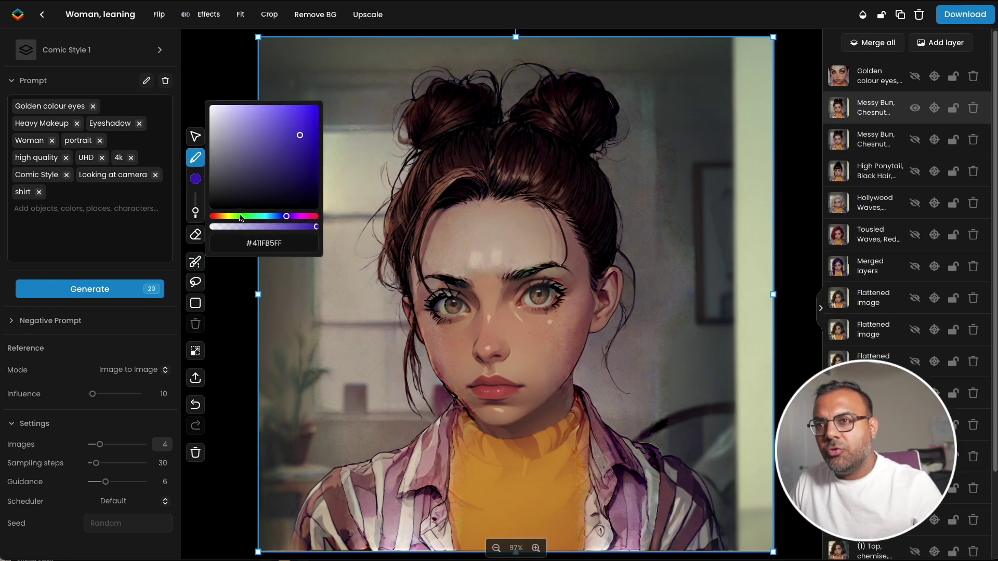
left_click_drag(243, 216, 223, 216)
left_click(196, 214)
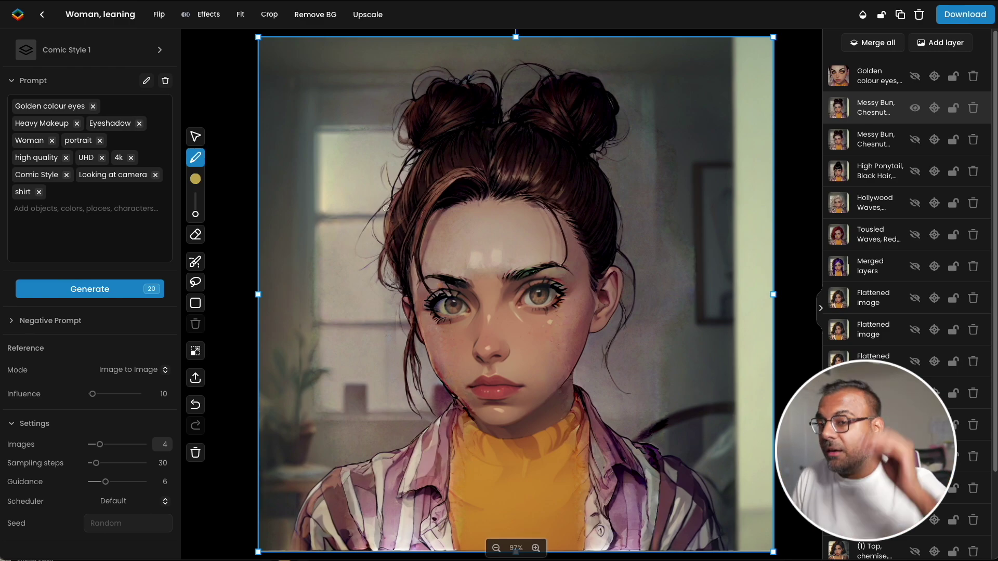
left_click_drag(470, 306, 429, 300)
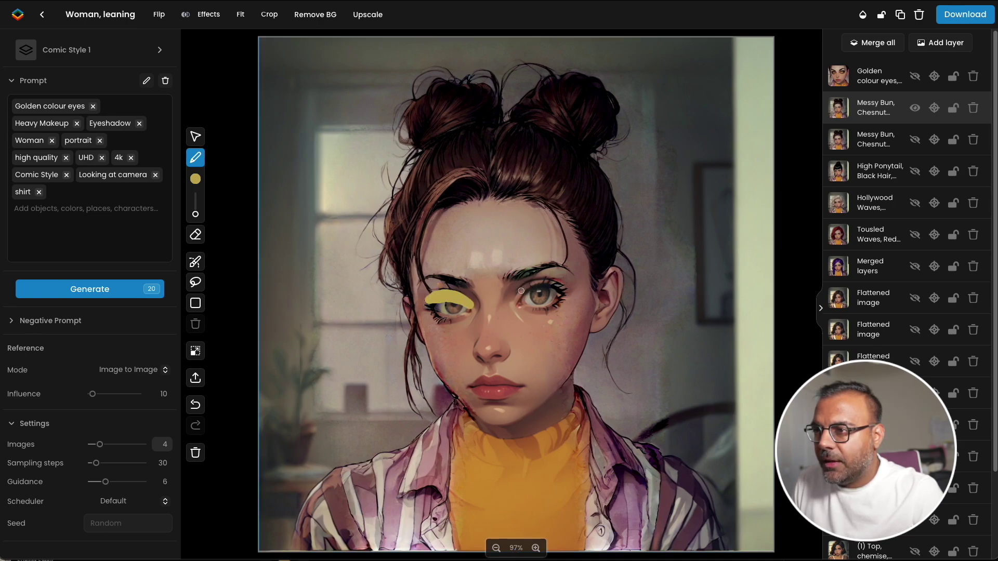
left_click_drag(534, 284, 520, 295)
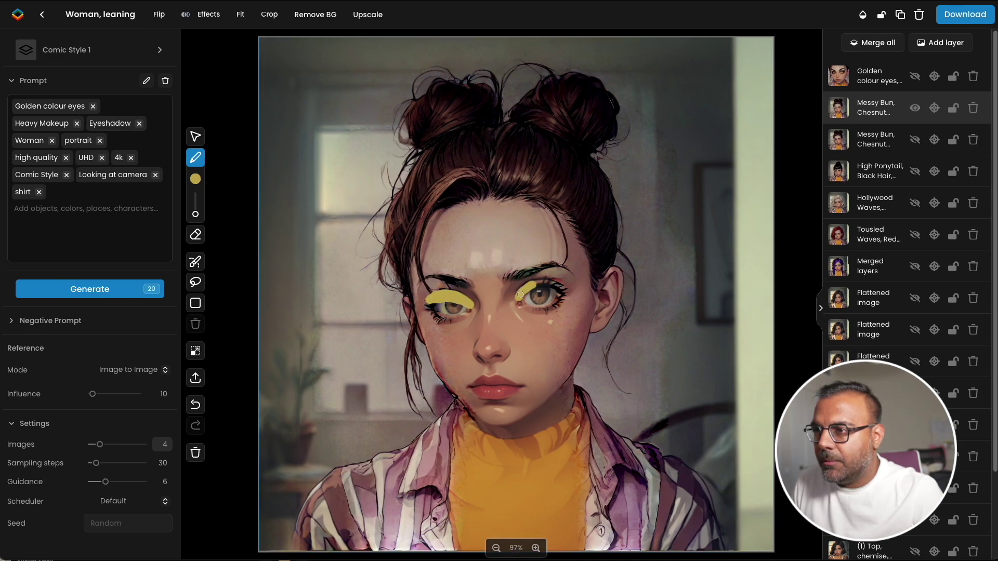
left_click(201, 404)
left_click(198, 406)
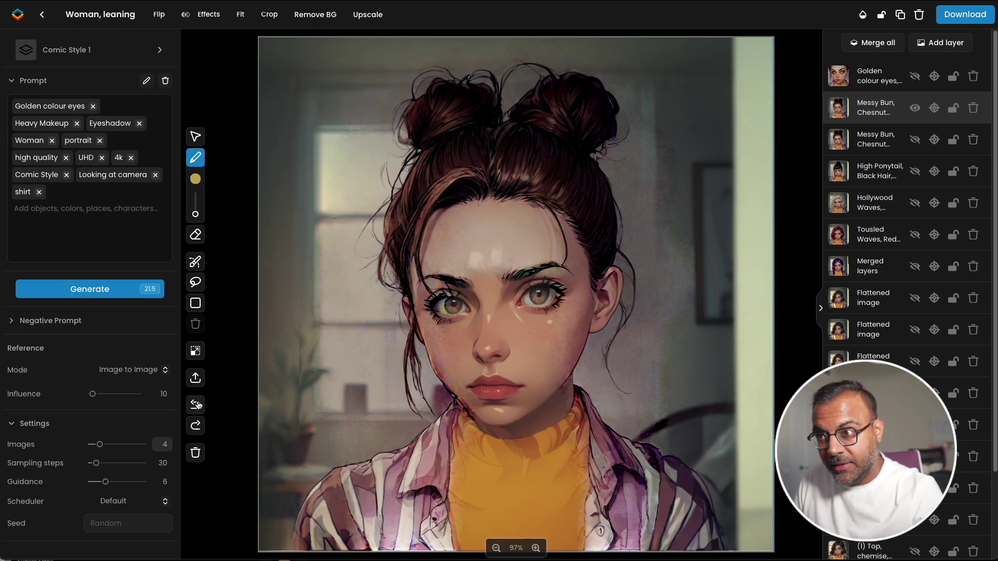
left_click(197, 405)
- On a new layer above the visible Messy Bun layer, paint yellow eyeshadow over both upper eyelids
left_click_drag(853, 110, 849, 108)
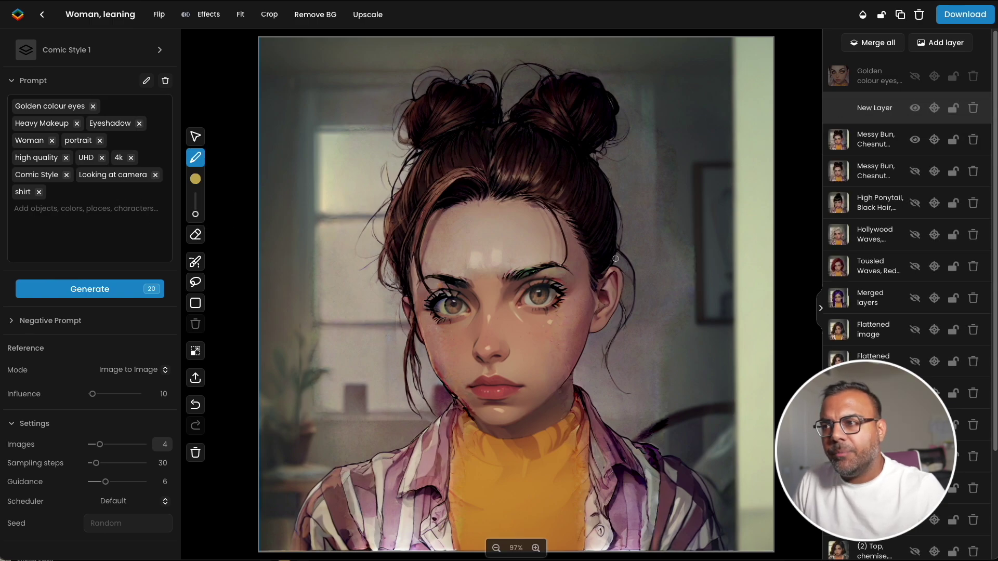
left_click_drag(519, 294, 564, 285)
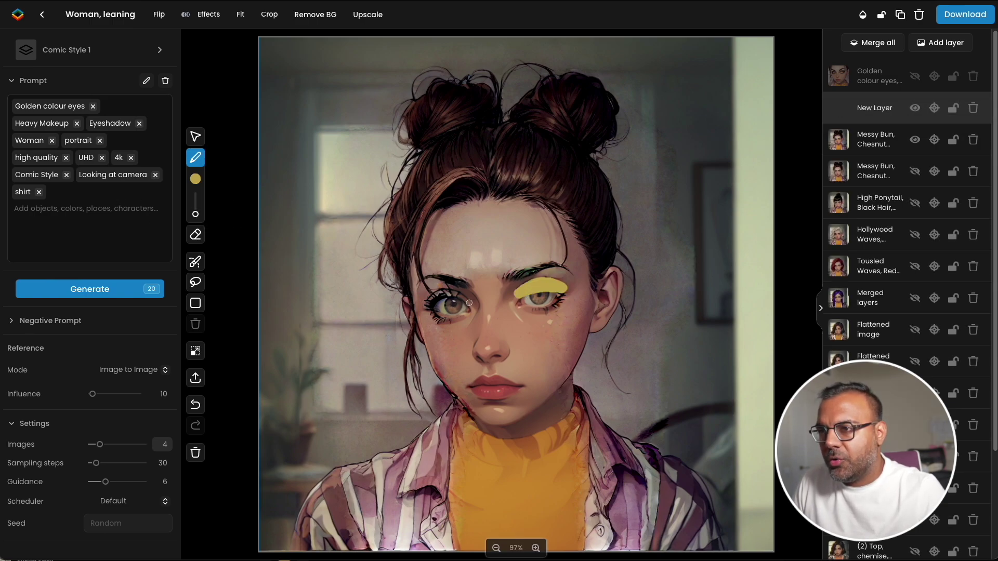
left_click_drag(464, 298, 431, 303)
- Draw black upper eyelashes over the yellow eyeshadow on both eyes with a small brush
left_click(196, 179)
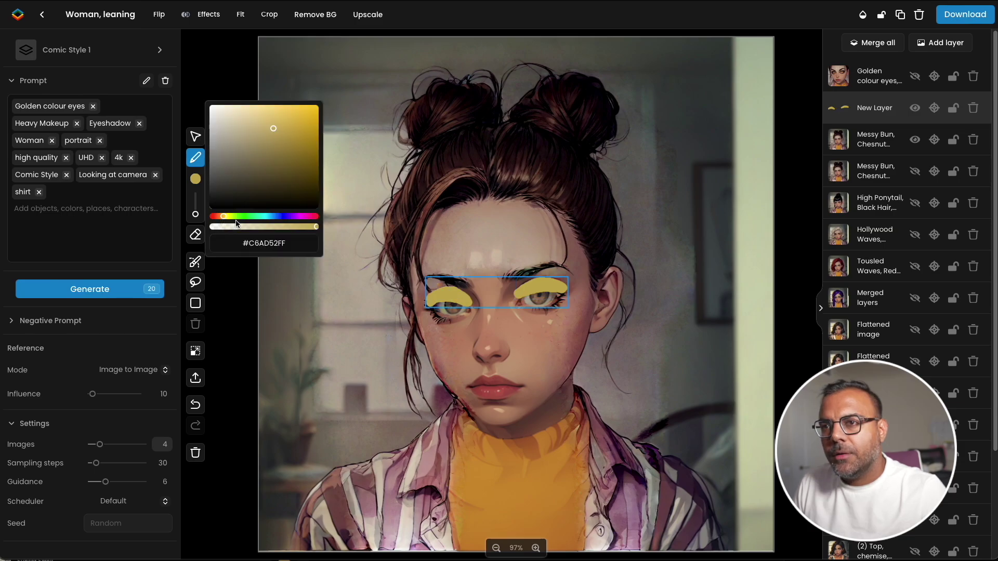
left_click_drag(284, 198, 196, 220)
left_click(196, 214)
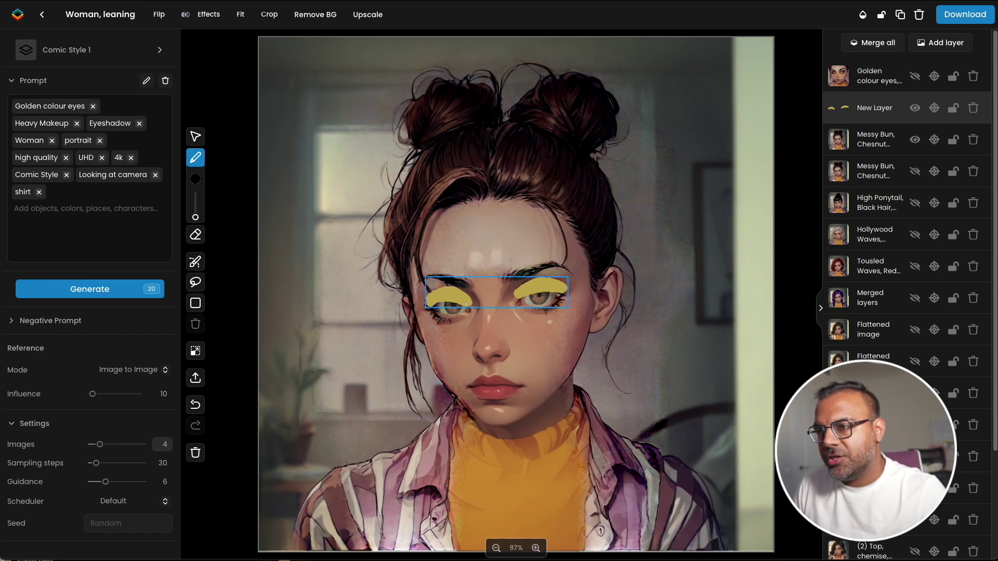
left_click_drag(468, 306, 435, 303)
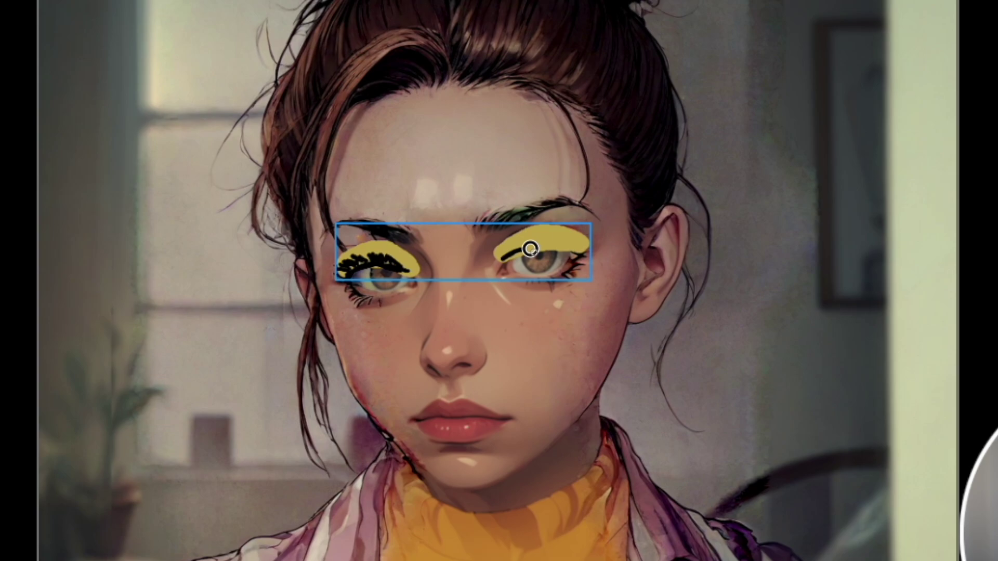
mouse_move(530, 245)
left_mouse_down()
mouse_move(575, 251)
mouse_move(509, 251)
mouse_move(554, 241)
left_mouse_up()
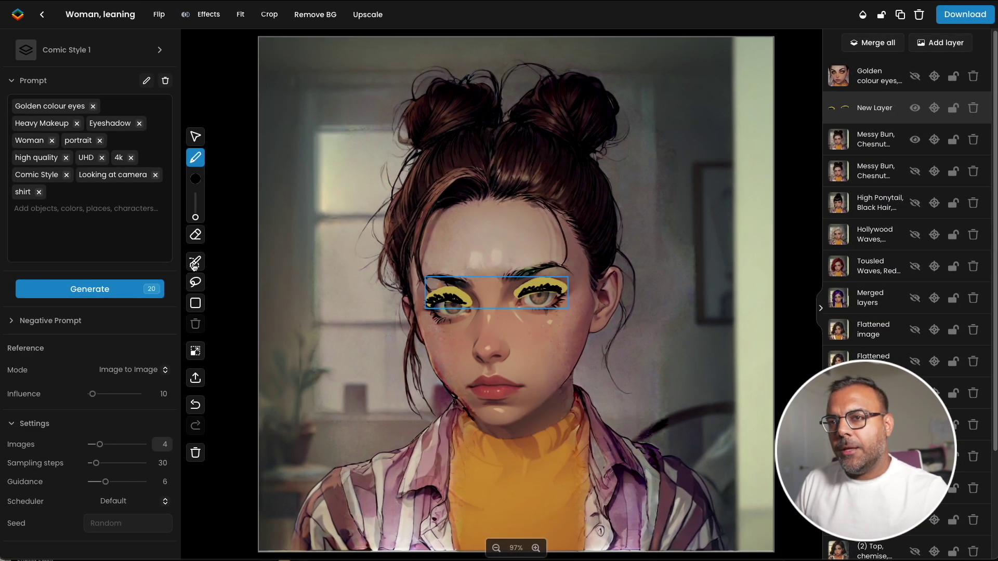
- Paint an inpaint mask over both eyes, covering the sketched eyeshadow and lashes
left_click(194, 267)
mouse_move(450, 301)
left_mouse_down()
mouse_move(500, 307)
mouse_move(517, 272)
mouse_move(522, 305)
mouse_move(429, 302)
left_mouse_up()
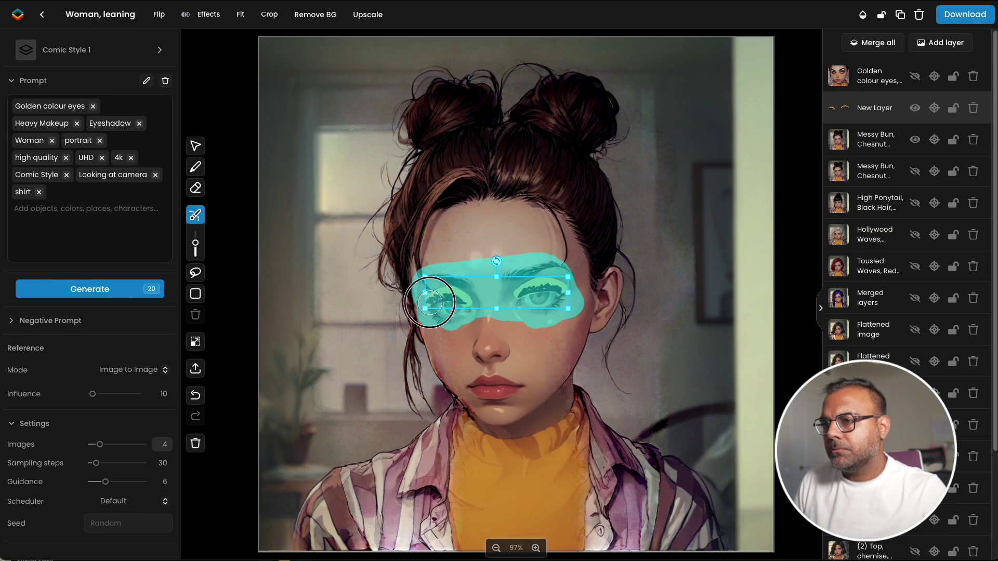
- Remove the Golden colour eyes, Heavy Makeup, Eyeshadow and Woman tags from the prompt
left_click(93, 107)
left_click(76, 106)
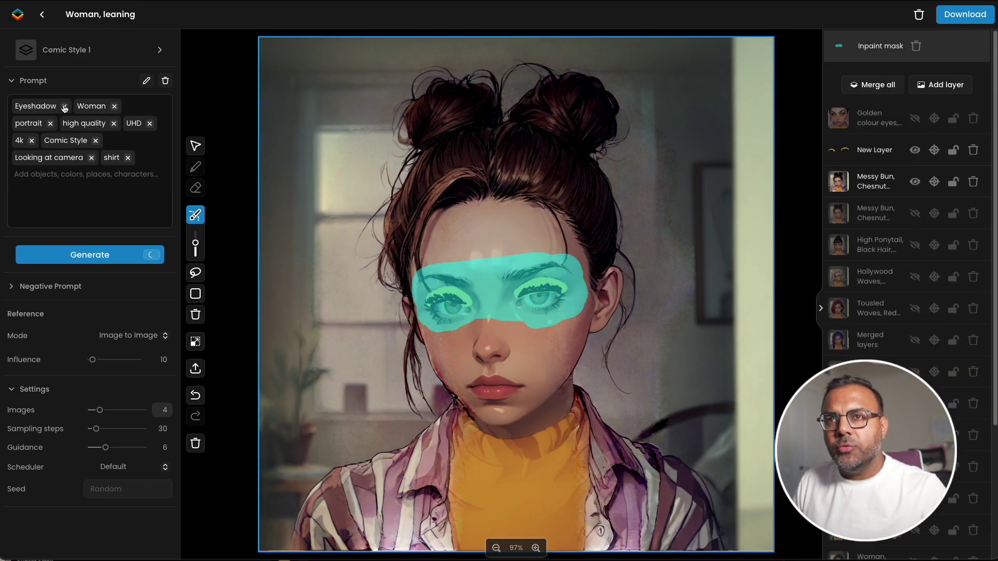
left_click(64, 107)
left_click(52, 107)
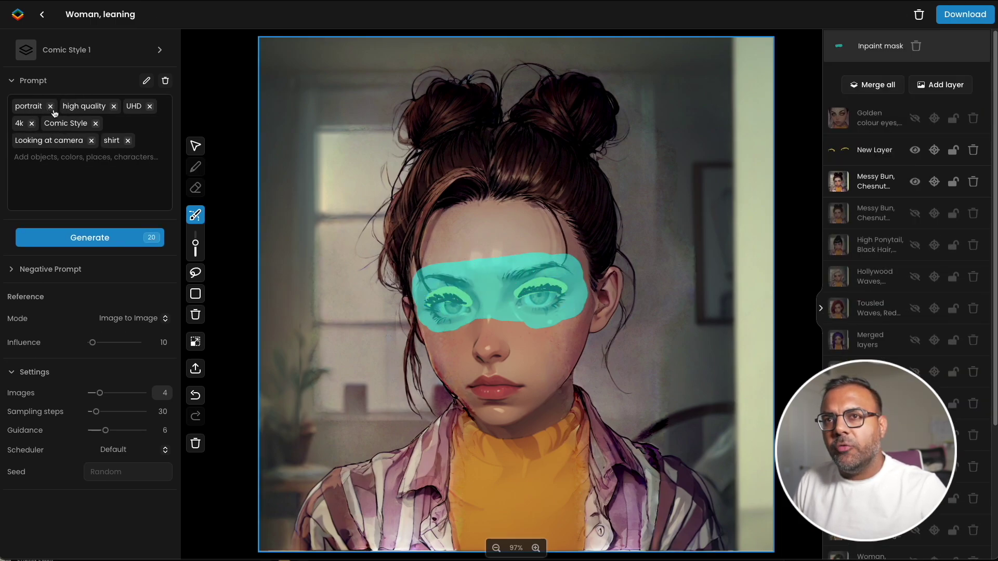
- Add an Eyes tag, move it to the start of the prompt and generate the masked eye area
left_click(63, 161)
type("Eye")
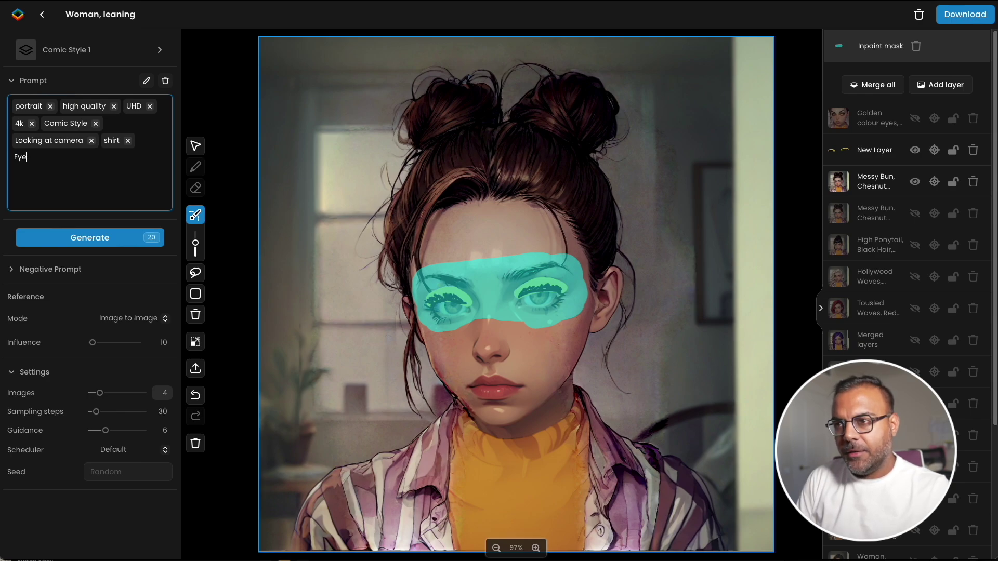
type("s")
key("Return")
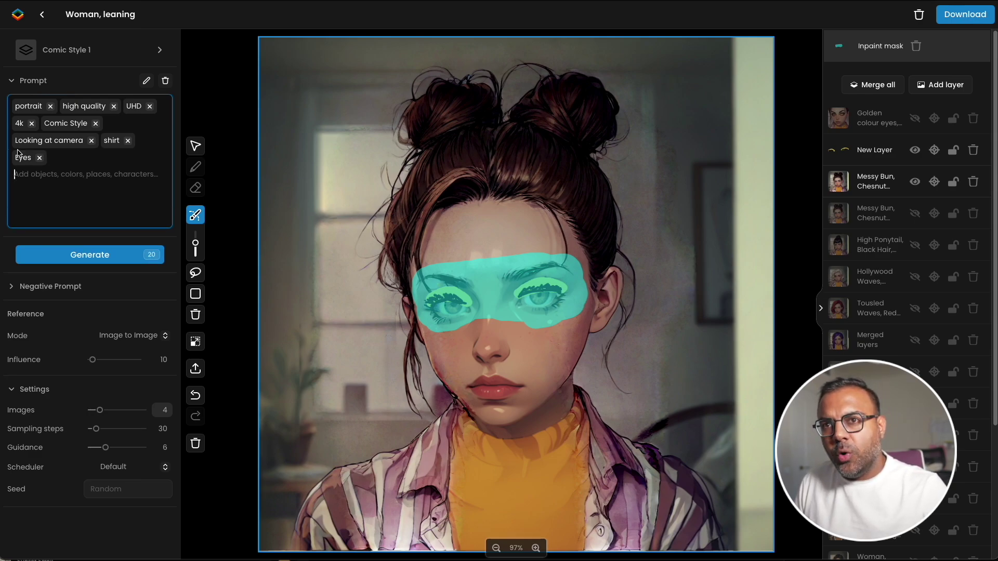
left_click_drag(22, 157, 21, 106)
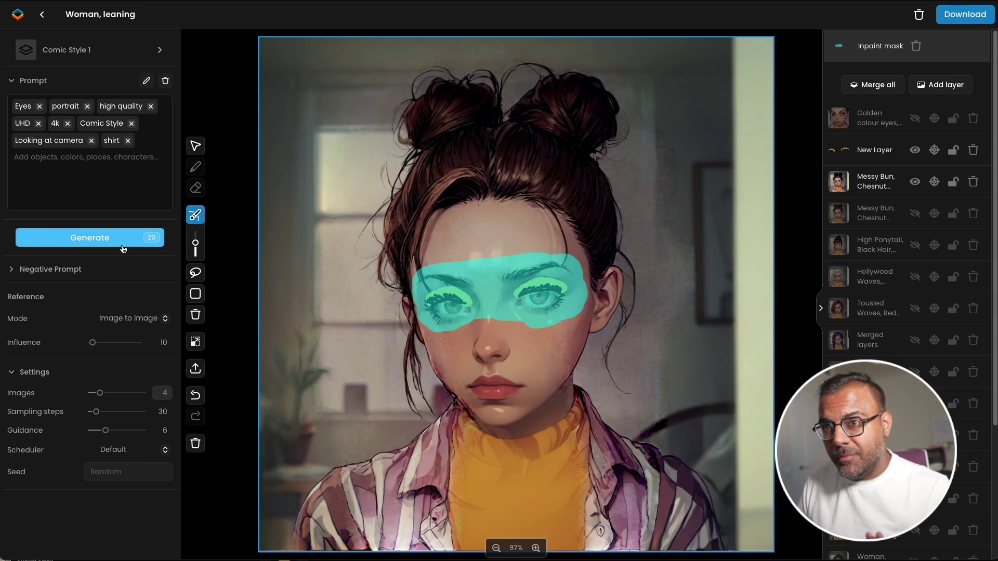
left_click(122, 247)
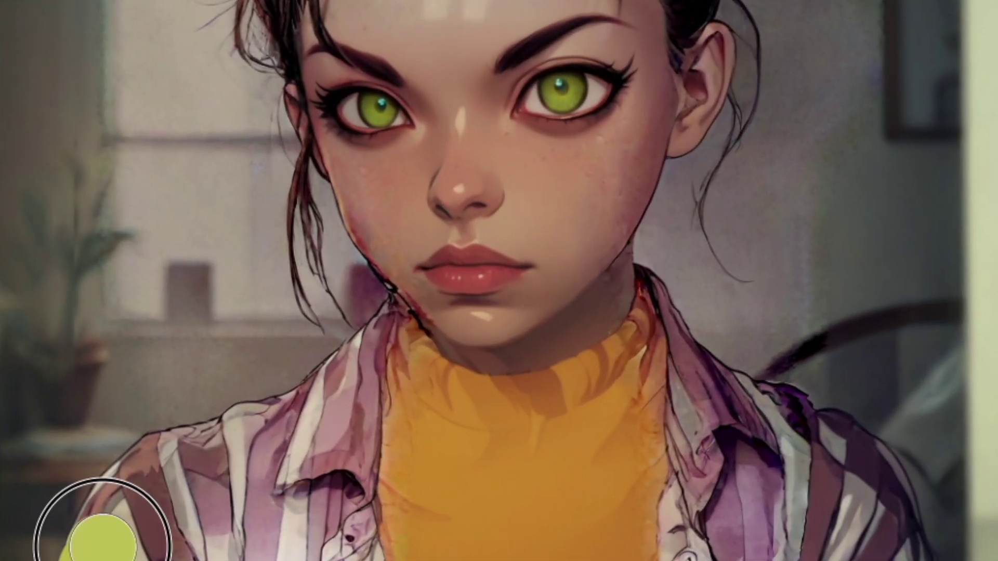
- Paint a yellow skin base over the shirt and turtleneck, sketch a black tank top on it and mask the clothing area
mouse_move(103, 540)
left_mouse_down()
mouse_move(668, 361)
mouse_move(457, 516)
mouse_move(501, 379)
mouse_move(739, 458)
left_mouse_up()
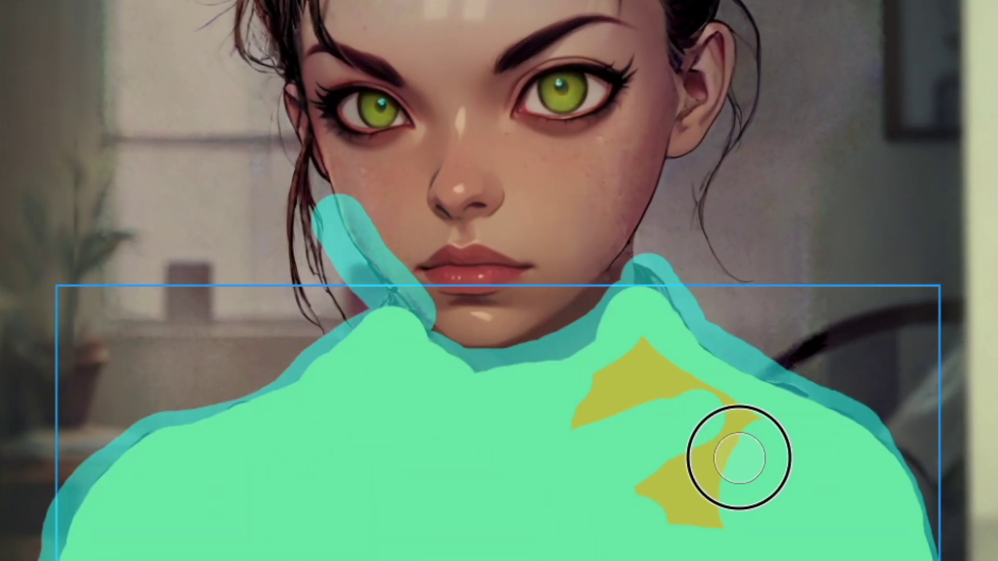
mouse_move(232, 403)
left_mouse_down()
mouse_move(494, 512)
mouse_move(646, 539)
left_mouse_up()
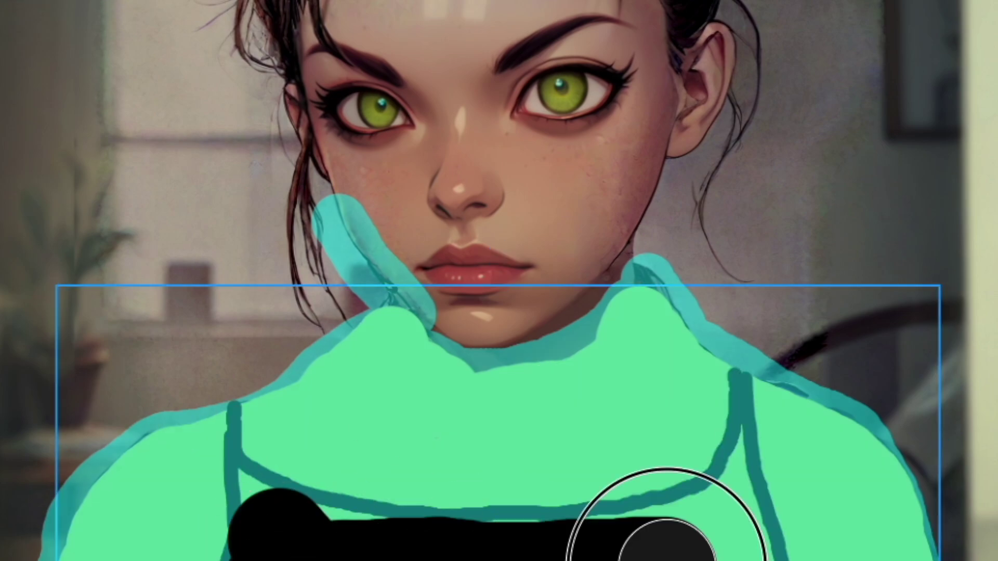
left_click_drag(728, 424, 729, 452)
left_click_drag(232, 413, 231, 442)
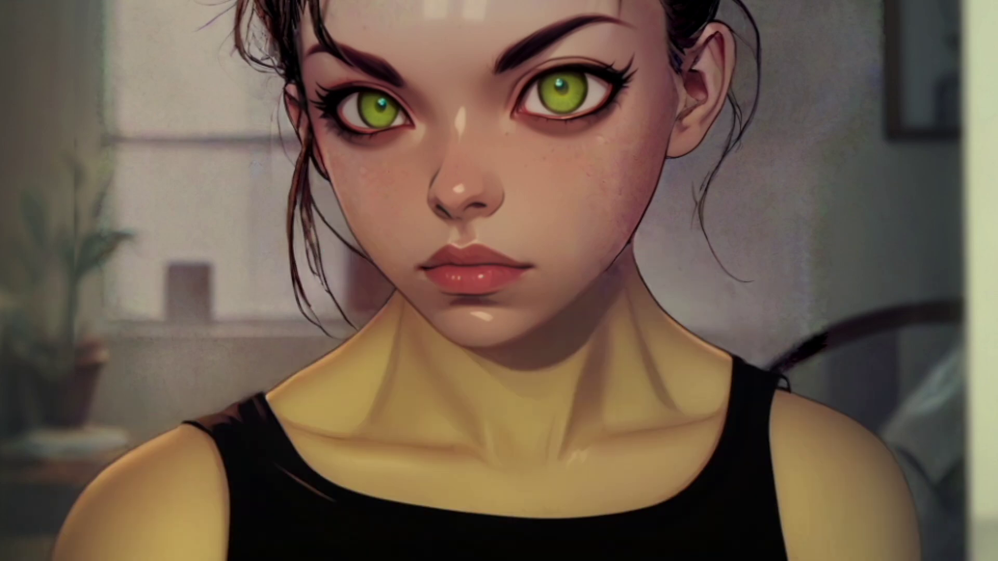
mouse_move(387, 319)
left_mouse_down()
mouse_move(416, 373)
mouse_move(464, 385)
mouse_move(317, 383)
mouse_move(196, 457)
mouse_move(825, 419)
mouse_move(842, 493)
left_mouse_up()
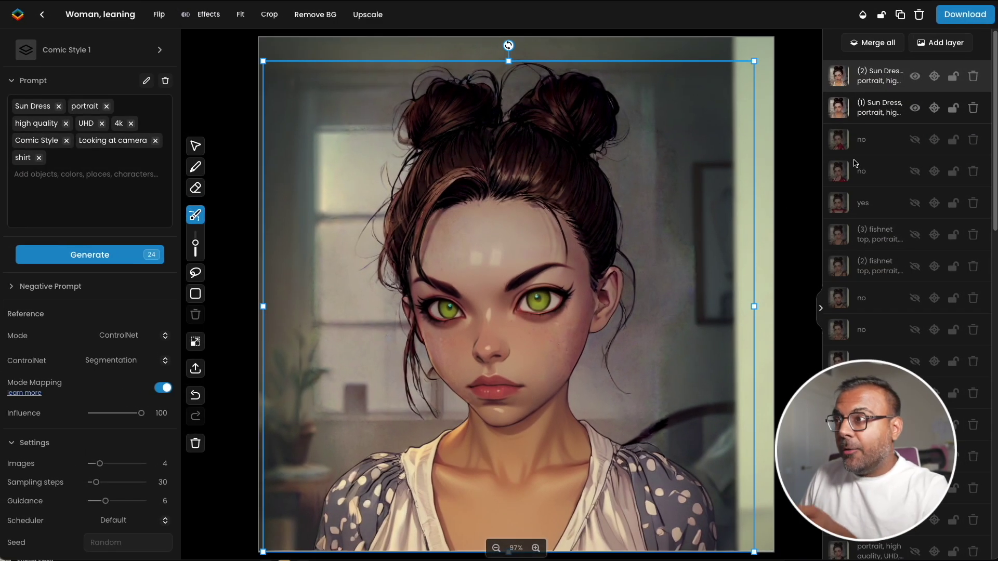
- Hide both Sun Dress layers and compare the two fishnet top variants on the portrait
left_click(914, 76)
left_click(915, 108)
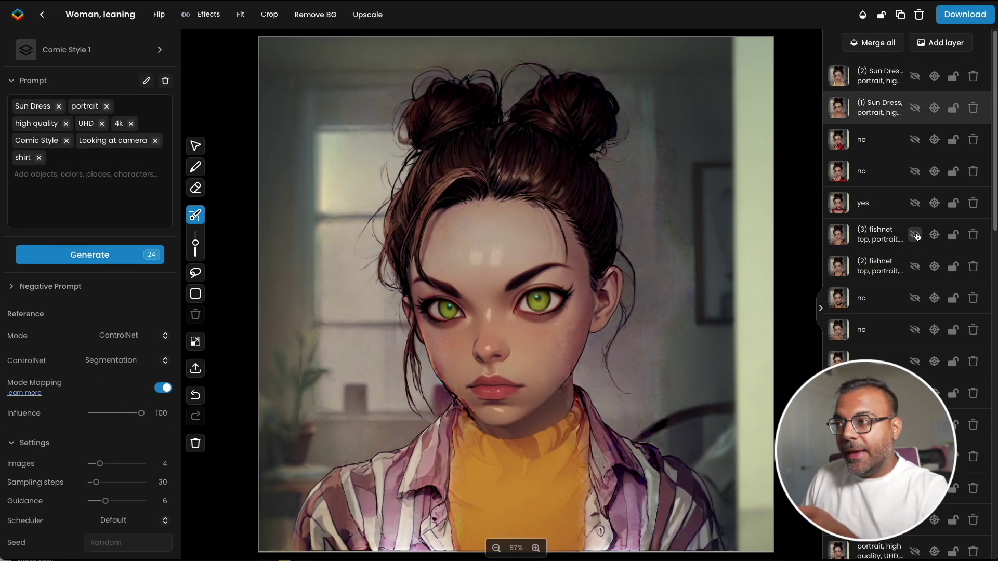
left_click(915, 235)
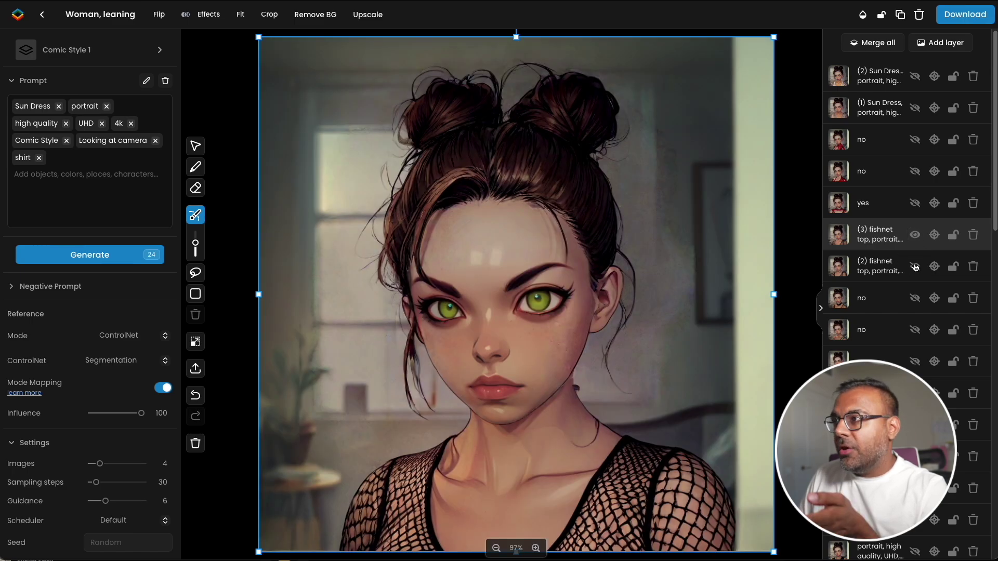
left_click(914, 266)
left_click(917, 238)
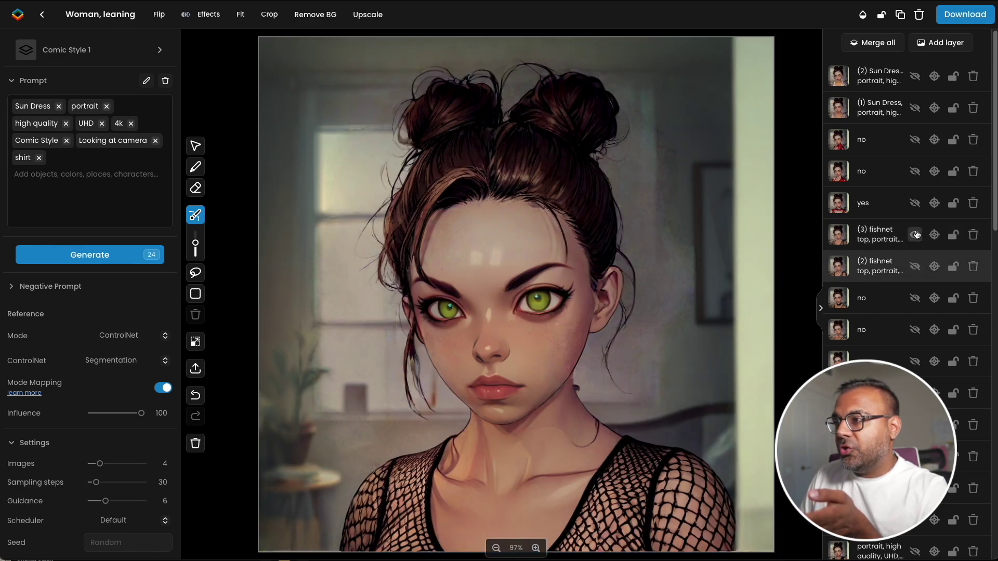
left_click(917, 235)
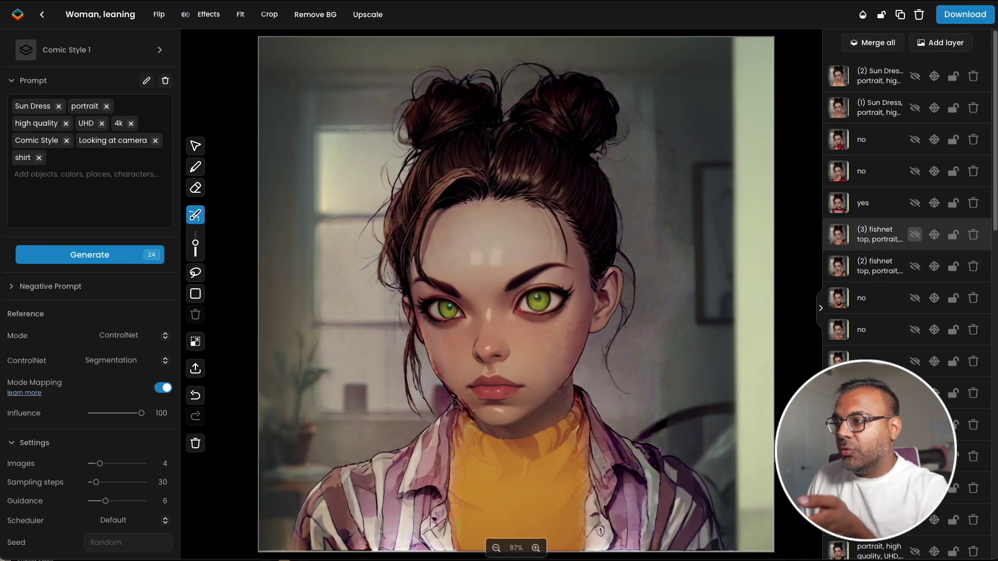
- Review the Sun Dress, other outfit and green Anime Eyes variants by toggling their layers' visibility
left_click(916, 76)
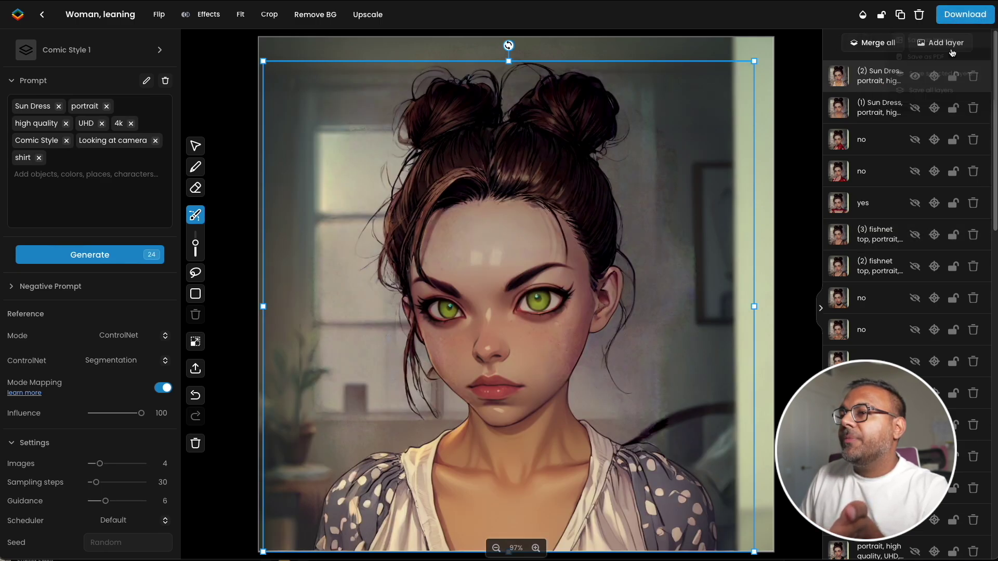
left_click(915, 107)
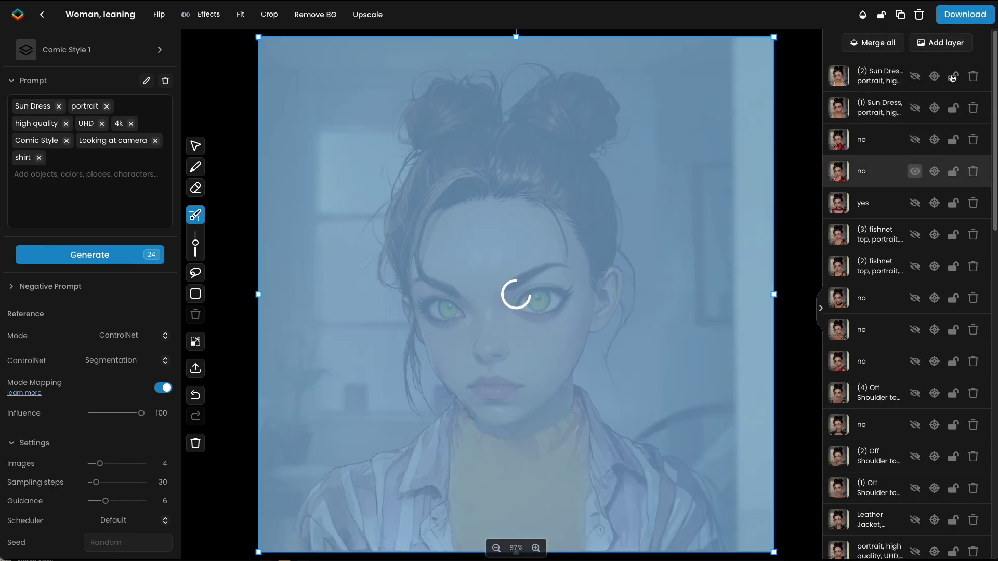
mouse_move(964, 16)
left_click(915, 42)
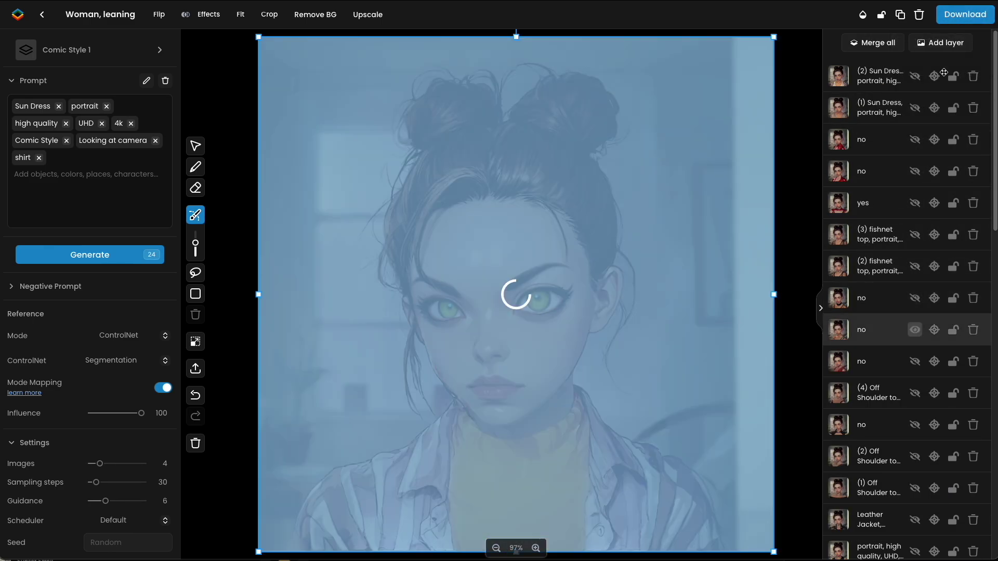
scroll(915, 301, "down", 5)
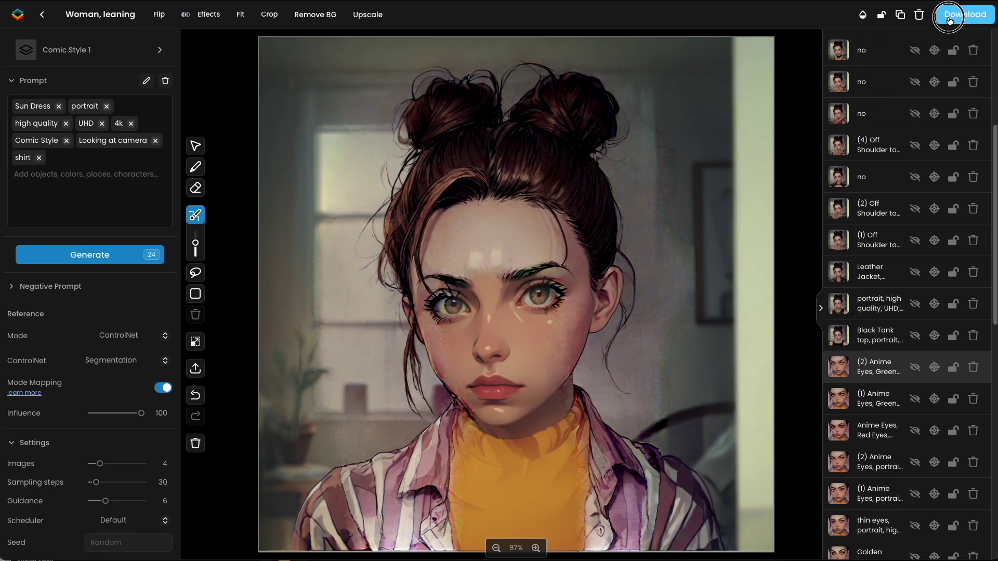
left_click(915, 367)
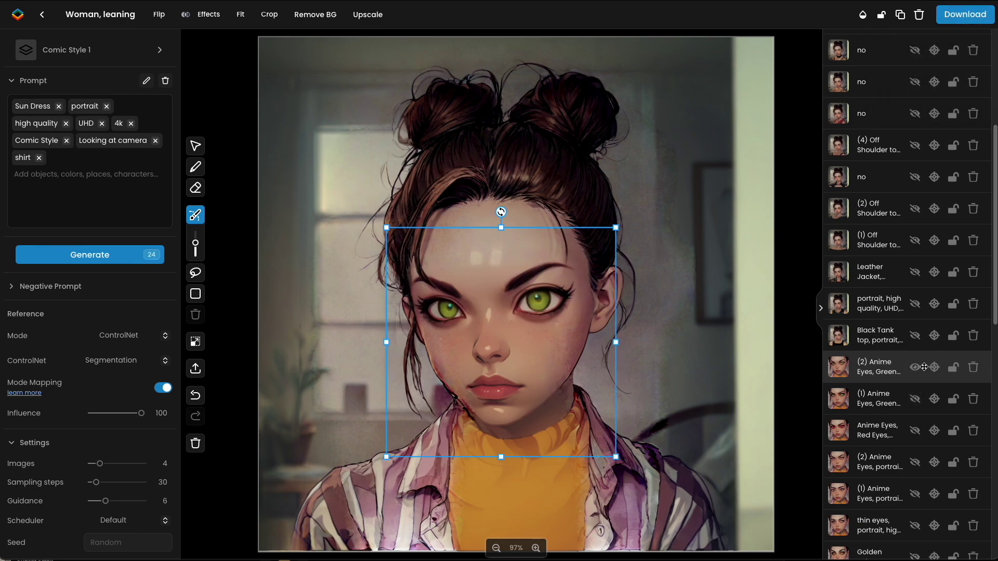
left_click(914, 399)
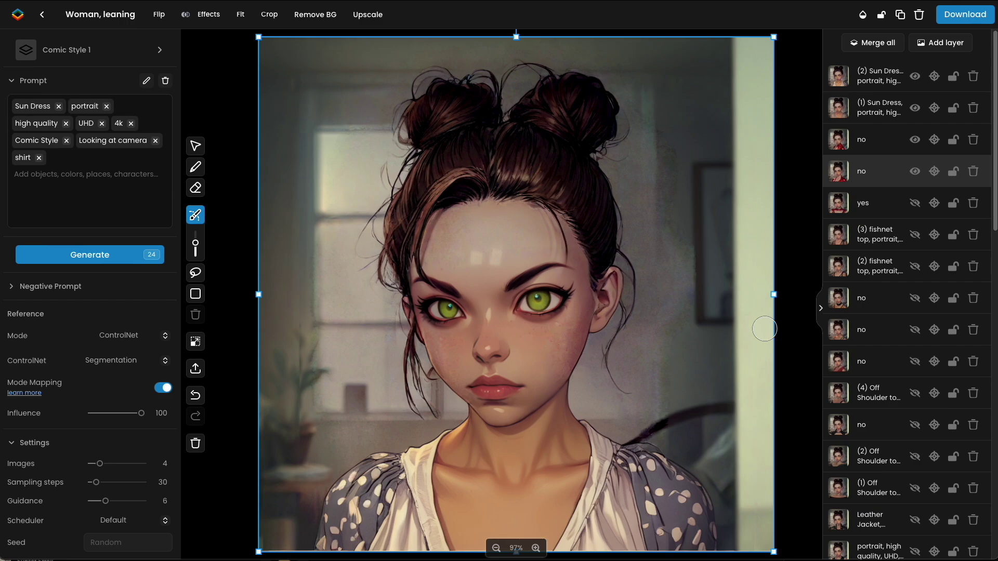
- Switch to the X post and examine the artwork of the purple-haired woman with yellow eyes
key("ctrl+Tab")
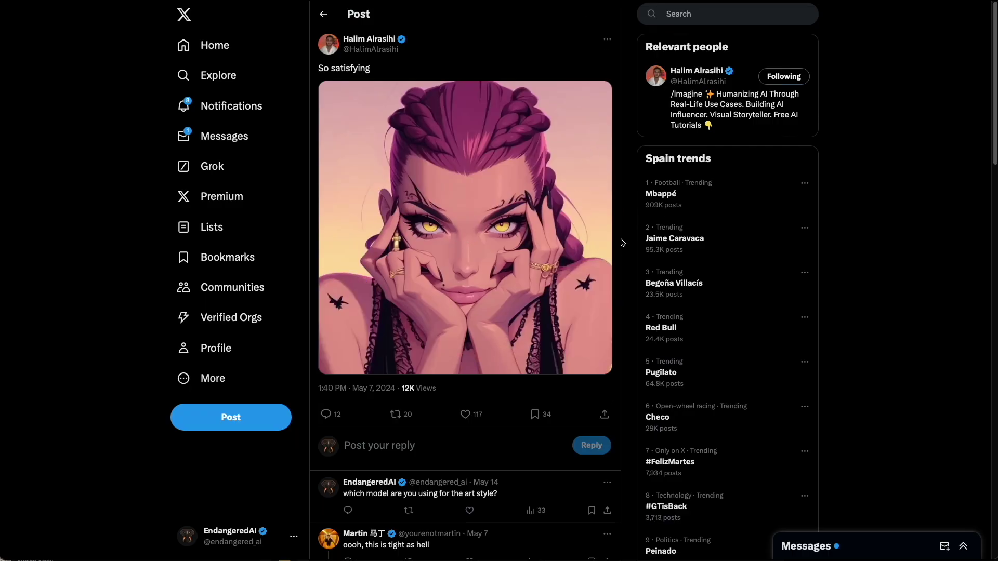
left_click_drag(325, 344, 508, 350)
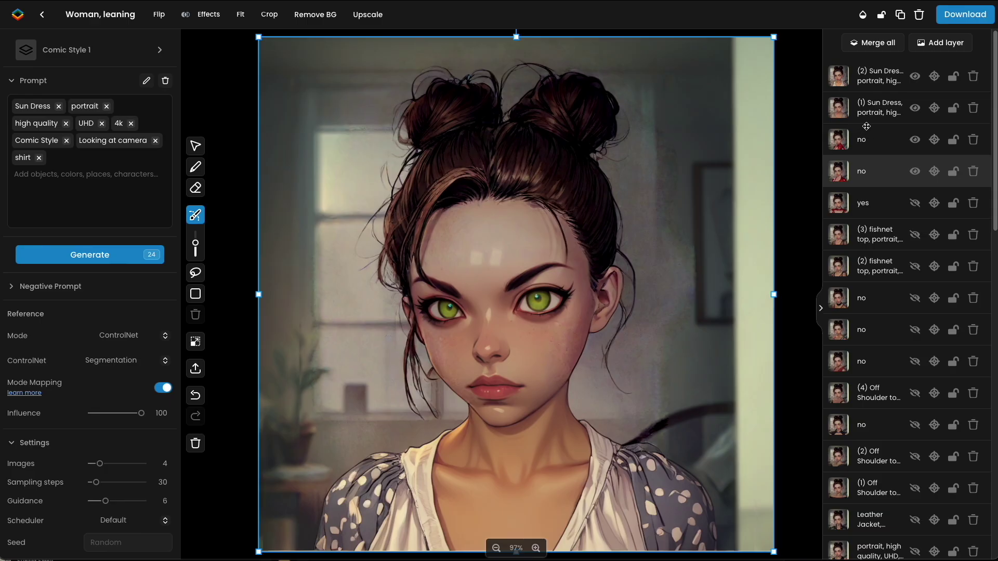
- Hide the remaining outfit layers and show the Woman, portrait layer with the short dark hair and dotted top
left_click(915, 140)
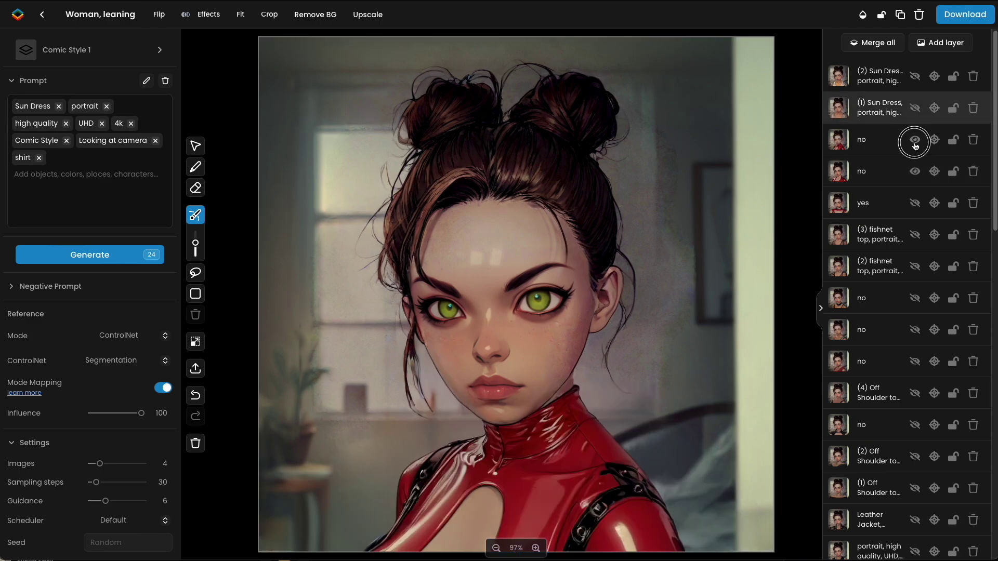
left_click(915, 171)
scroll(911, 242, "down", 10)
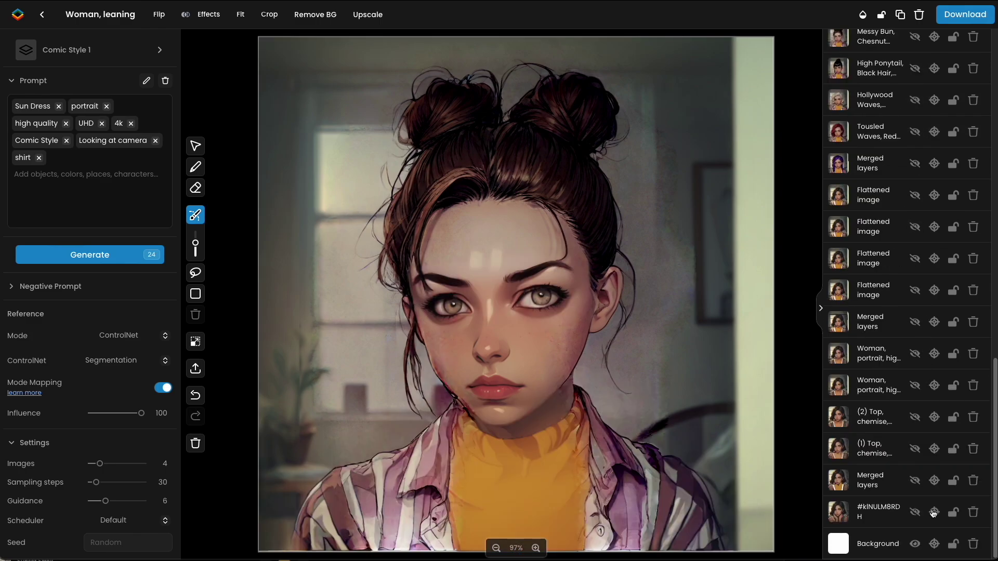
left_click(914, 248)
scroll(918, 312, "down", 1)
left_click(914, 385)
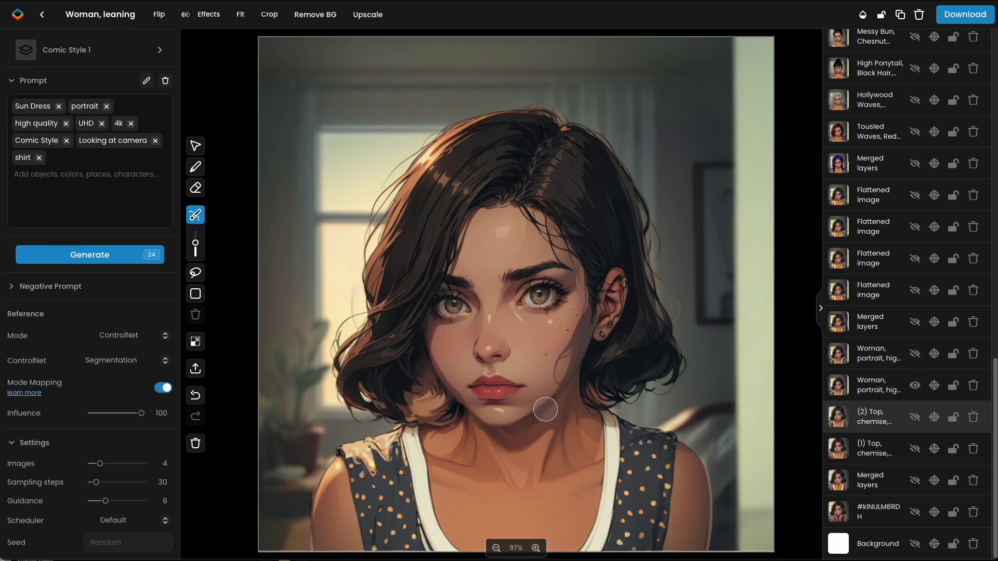
- Preview the Golden colour eyes layer over the short-haired portrait, hide it and show the (2) Anime Eyes, portrait layer instead
scroll(935, 239, "up", 6)
left_click(915, 281)
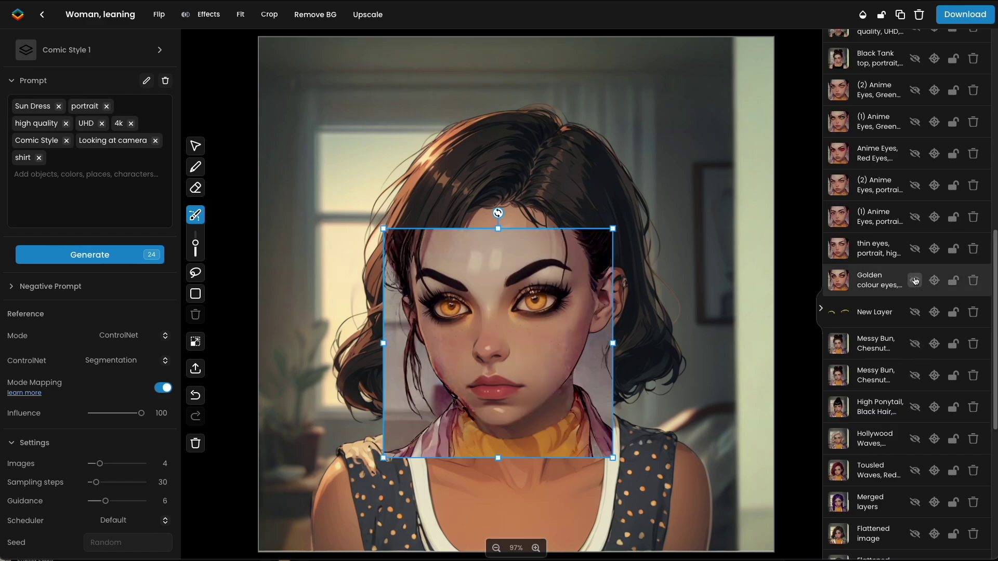
left_click(914, 280)
left_click(914, 185)
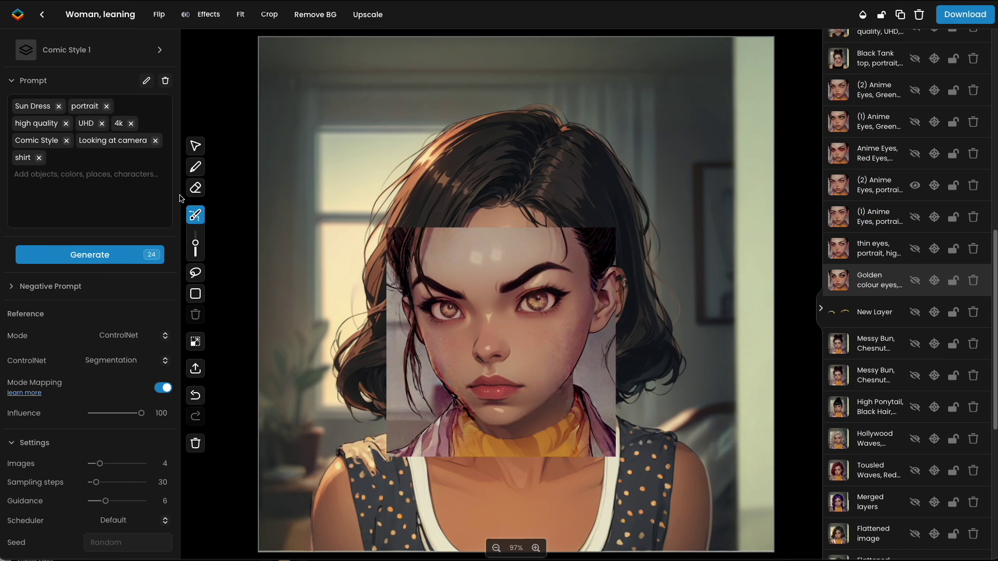
- Erase the (2) Anime Eyes, portrait layer around the eyes and eyebrows with a larger eraser, exposing the short-haired portrait
left_click(195, 187)
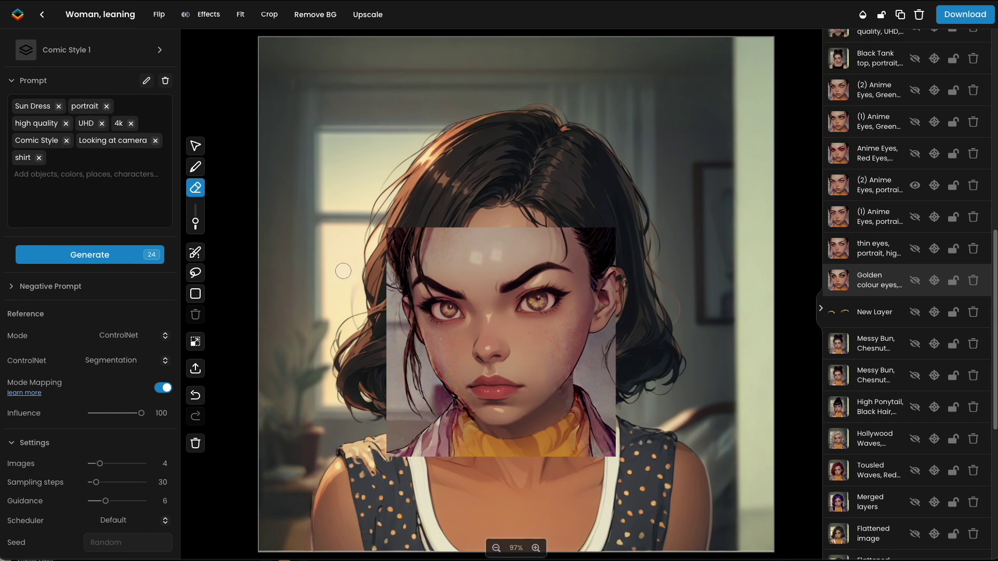
left_click_drag(195, 223, 195, 210)
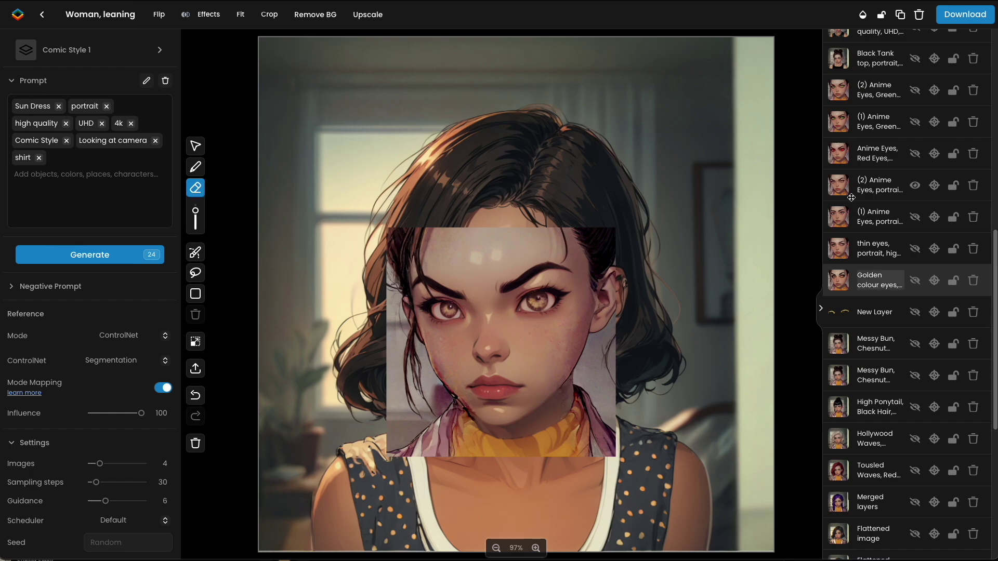
left_click(835, 188)
mouse_move(398, 275)
left_mouse_down()
mouse_move(406, 252)
mouse_move(603, 238)
mouse_move(590, 429)
mouse_move(424, 442)
mouse_move(426, 380)
mouse_move(400, 312)
mouse_move(444, 398)
mouse_move(536, 390)
left_mouse_up()
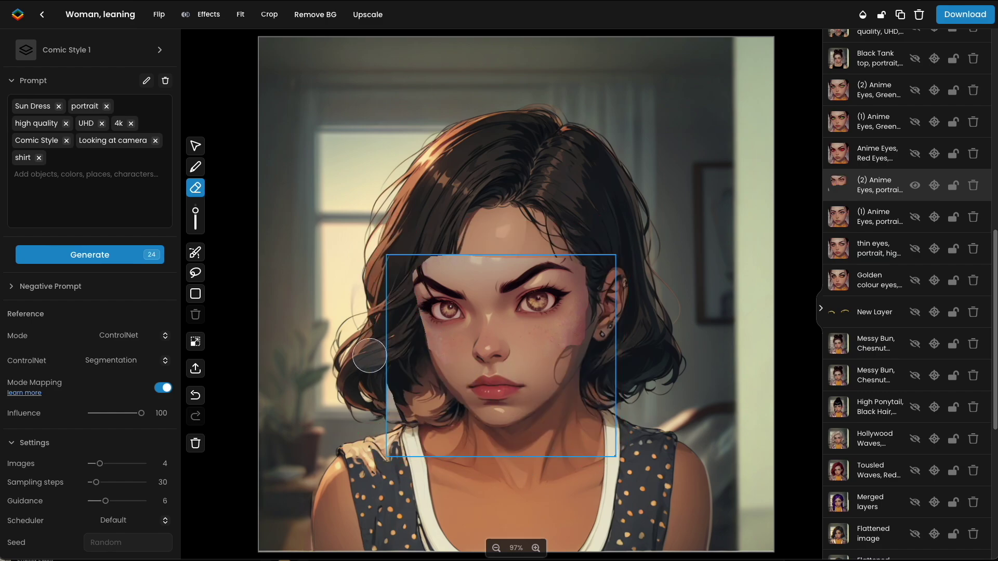
left_click_drag(435, 245, 558, 235)
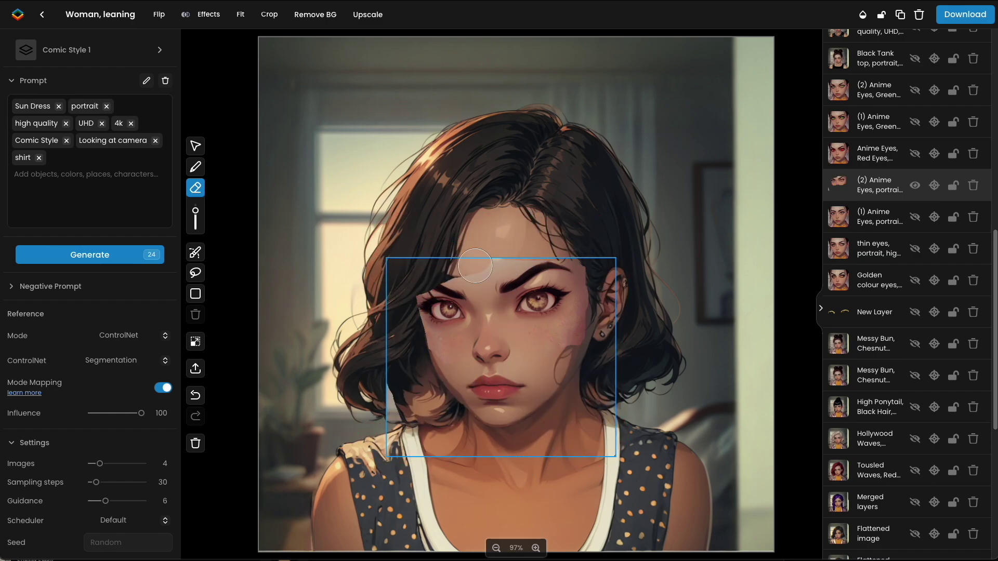
mouse_move(454, 412)
left_mouse_down()
mouse_move(474, 435)
mouse_move(440, 450)
left_mouse_up()
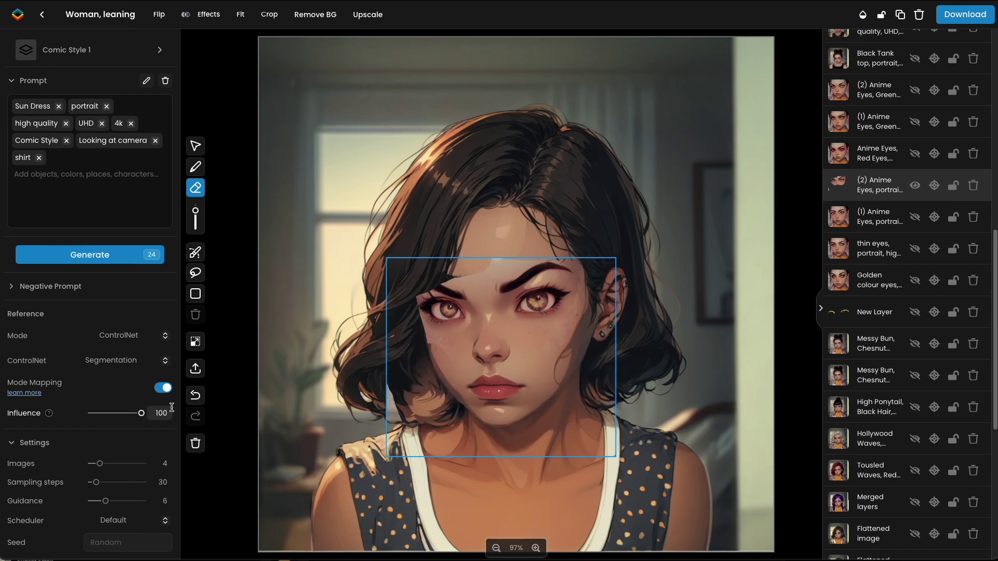
left_click(447, 352)
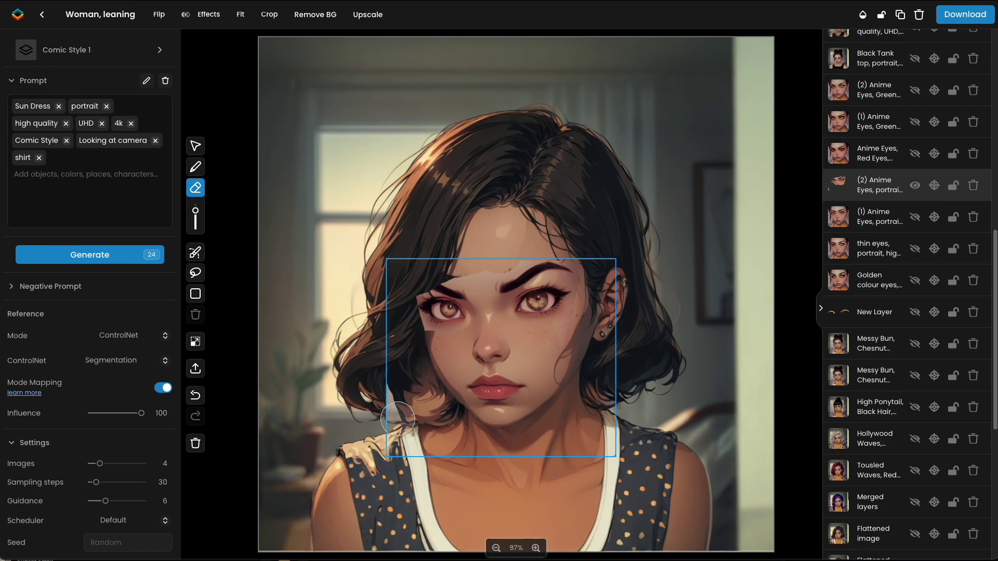
- Duplicate the visible Woman, portrait layer and arrange the two copies directly above and below the (2) Anime Eyes, portrait layer
scroll(888, 312, "down", 5)
left_click(888, 390)
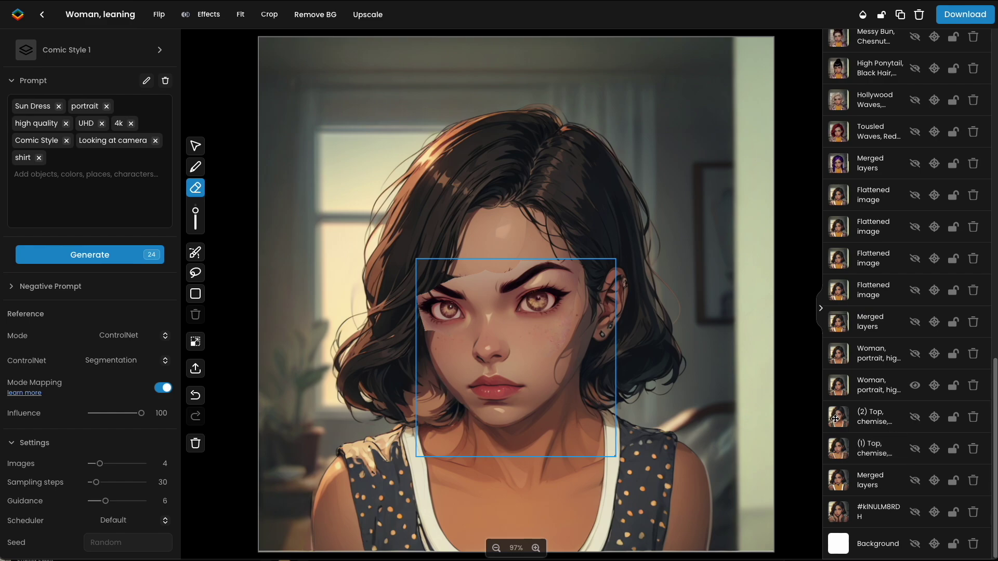
left_click(836, 386)
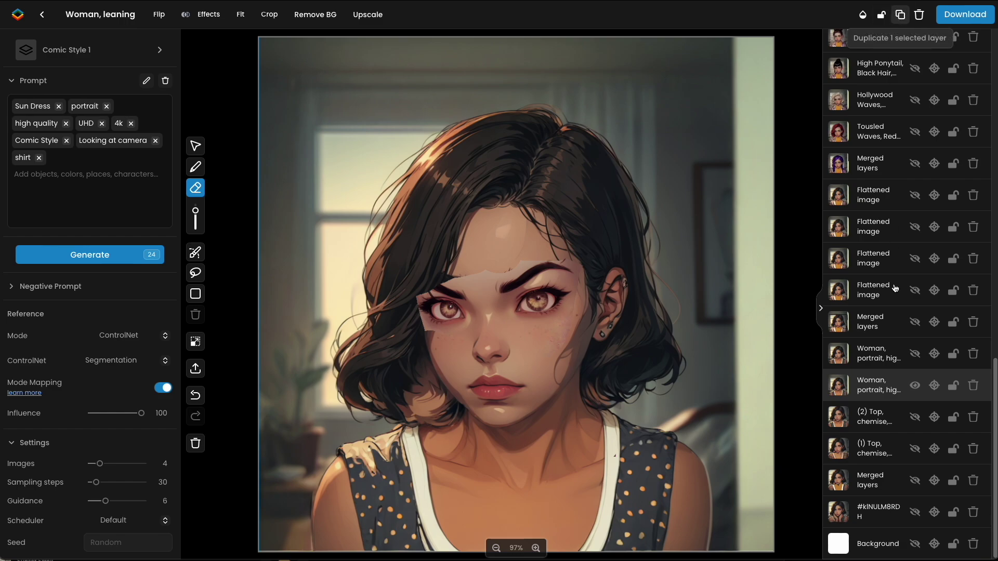
left_click_drag(838, 386, 843, 165)
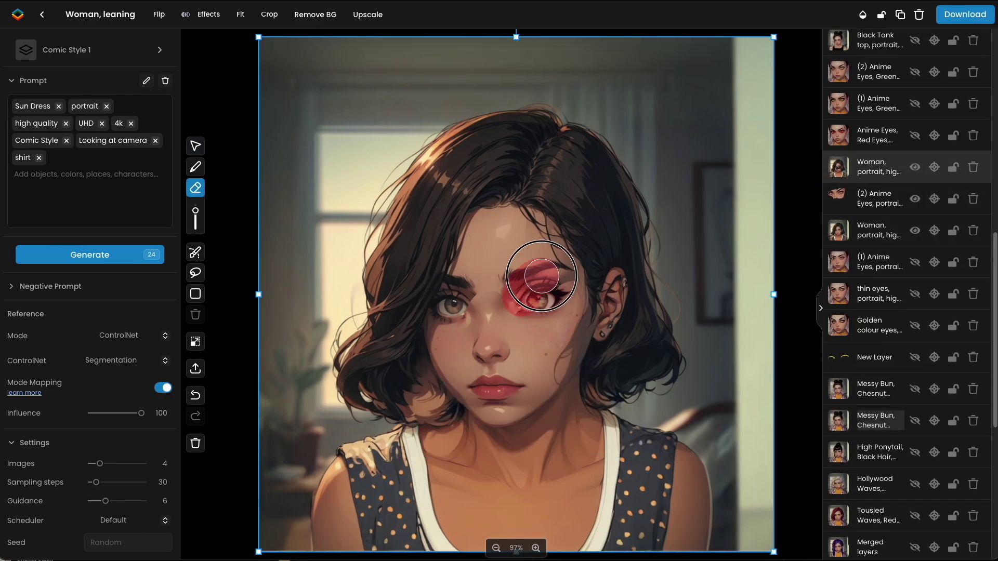
- Erase both eyes and eyebrows from the upper Woman, portrait copy with a smaller eraser, exposing the anime eyes underneath
scroll(515, 294, "up", 5)
key("bracketleft")
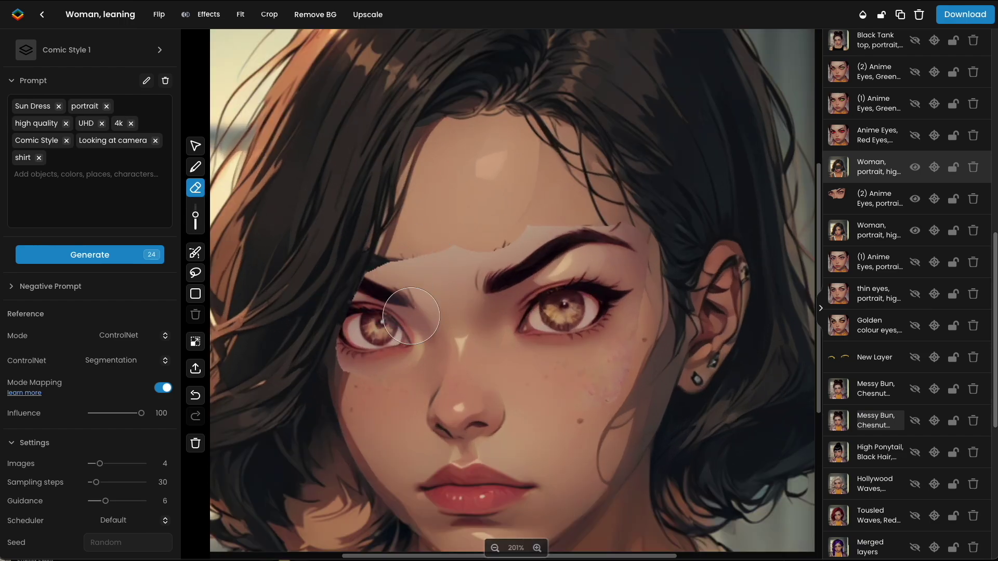
mouse_move(424, 294)
left_mouse_down()
mouse_move(464, 279)
mouse_move(439, 235)
mouse_move(446, 329)
left_mouse_up()
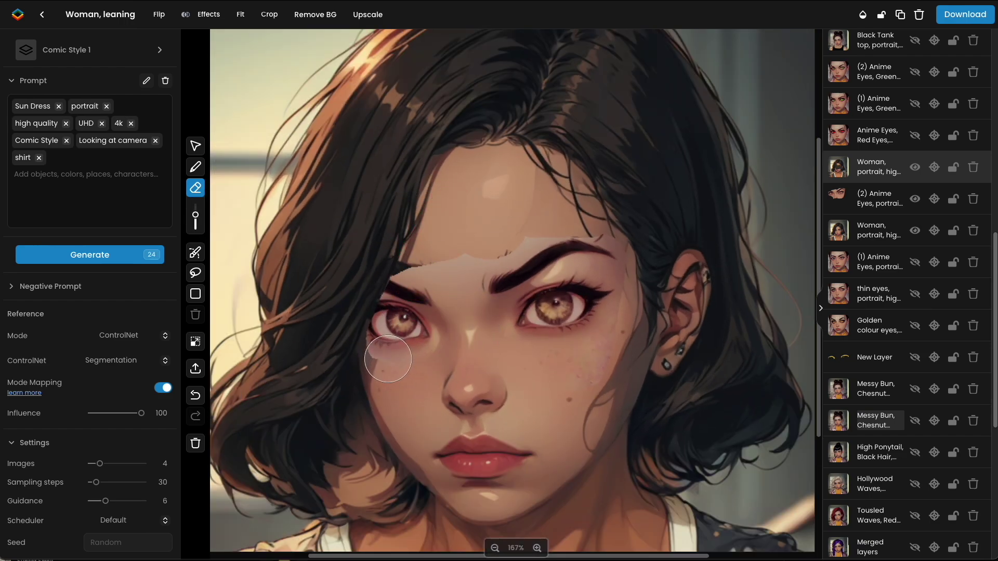
scroll(595, 153, "down", 5)
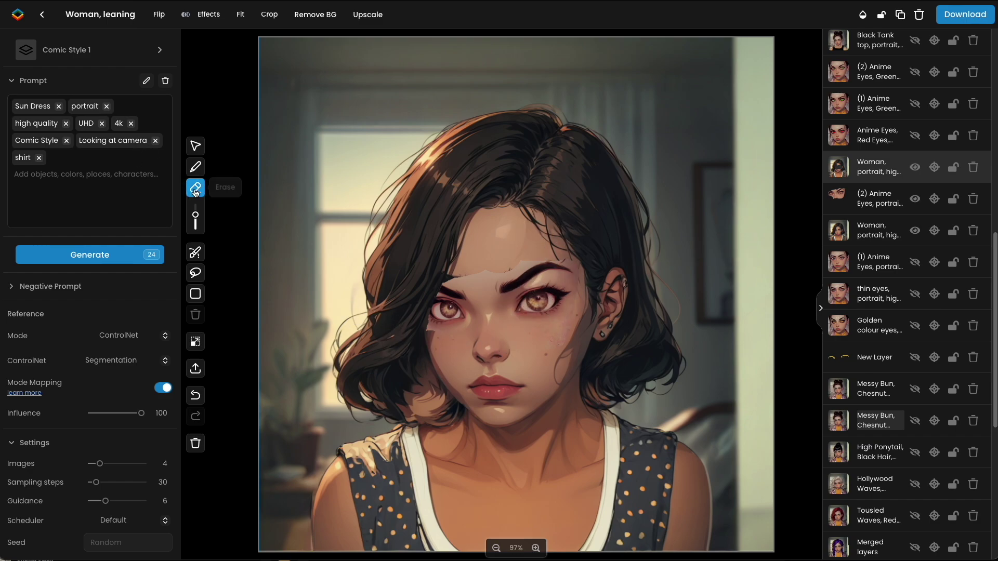
- Inpaint the seams around the anime eyes using Image to Image at influence 25 without the Sun Dress tag, and save the portrait as an image
left_click(199, 255)
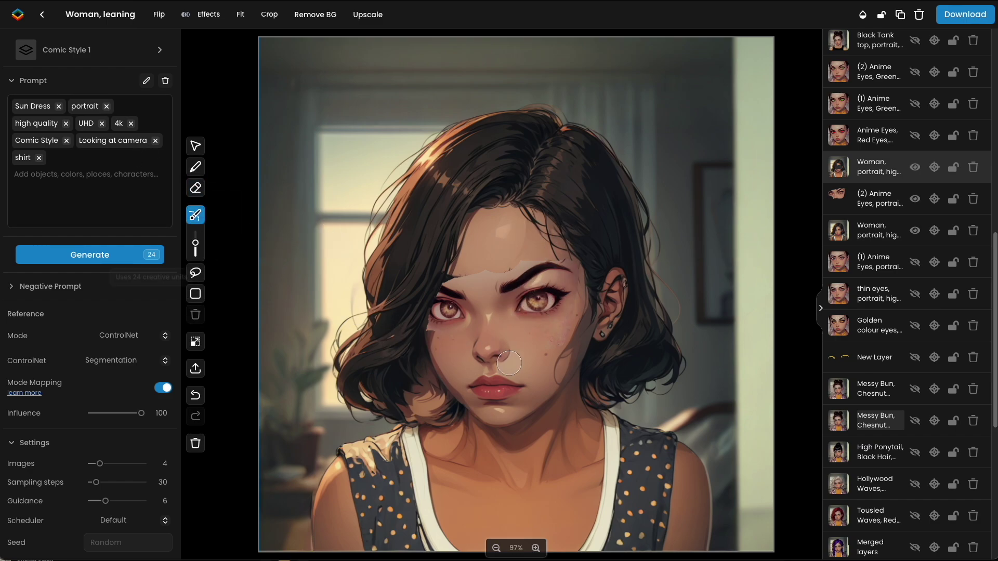
mouse_move(487, 312)
left_mouse_down()
mouse_move(446, 278)
mouse_move(421, 332)
left_mouse_up()
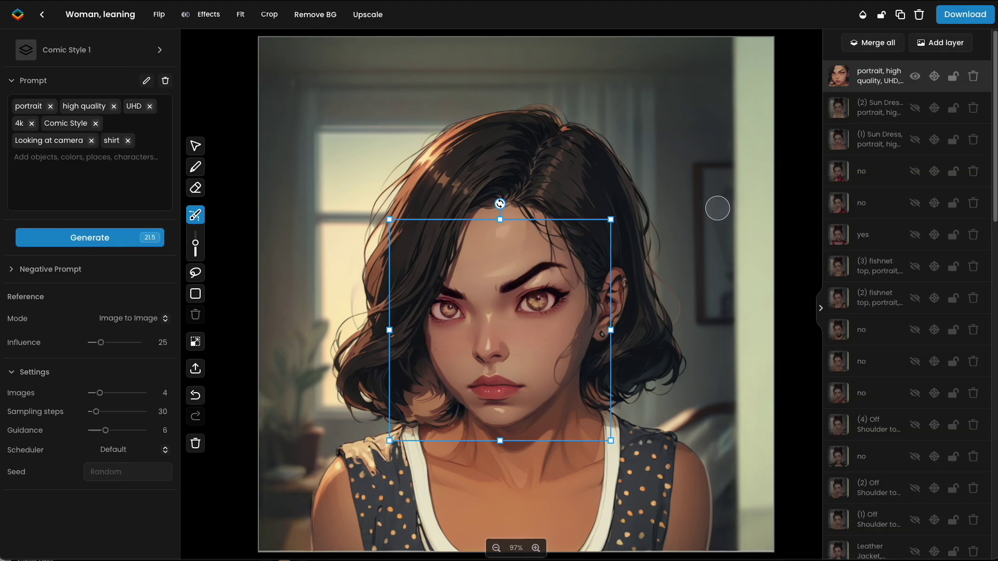
left_click(965, 14)
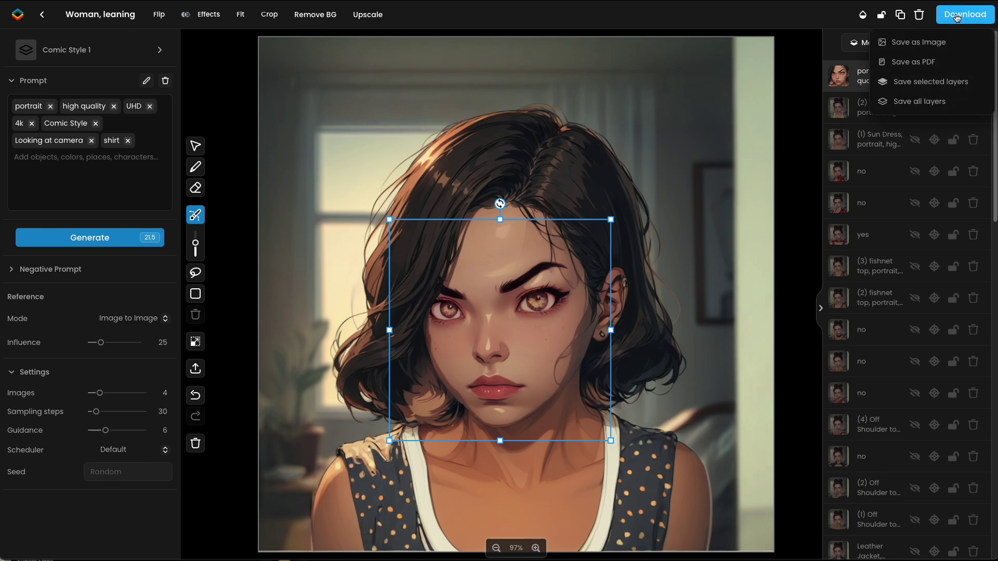
left_click(933, 40)
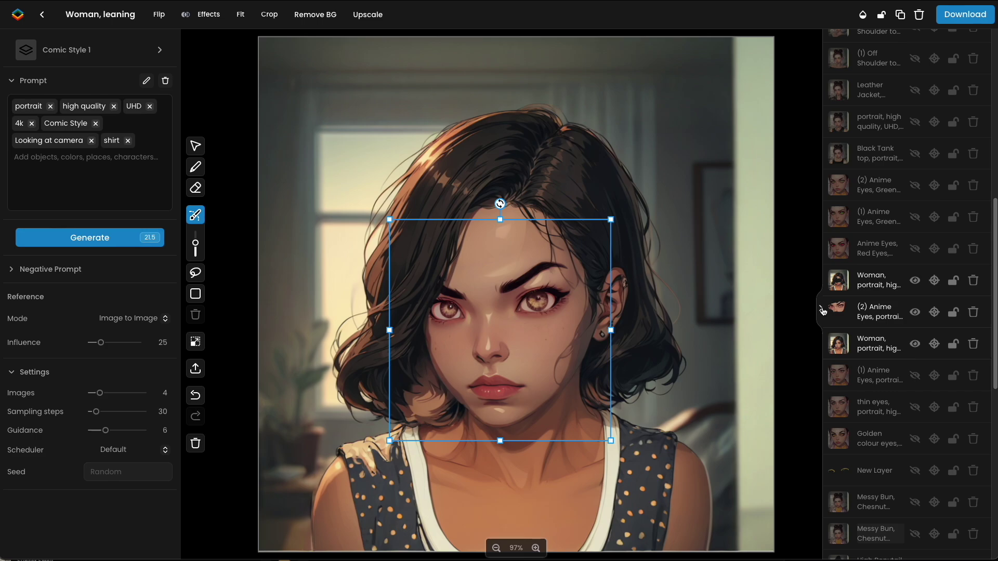
- Move the other eye layers between the two Woman, portrait copies and show (1) Anime Eyes, portrait in place of the (2) version
double_click(877, 248)
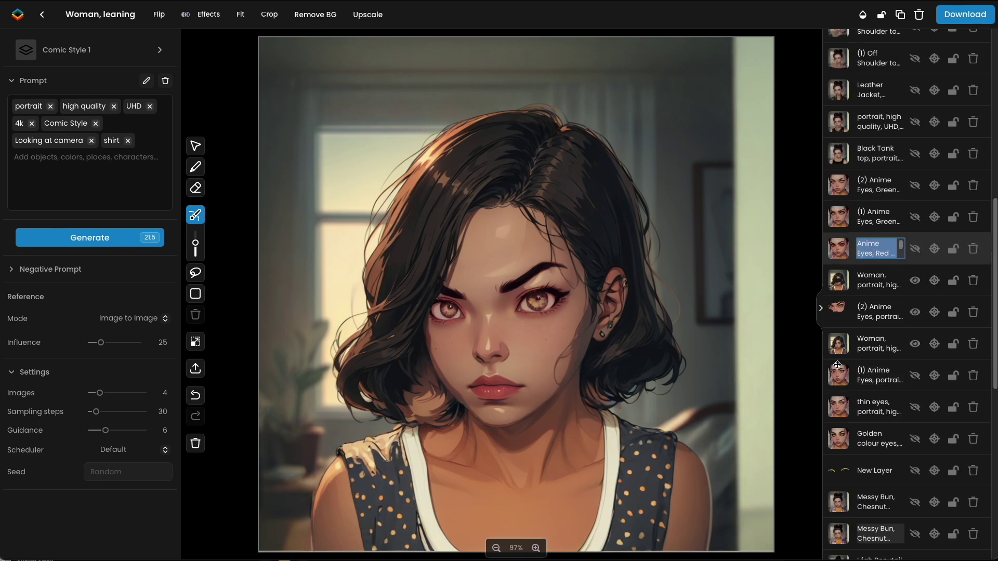
left_click_drag(840, 342, 836, 316)
left_click_drag(837, 438, 836, 312)
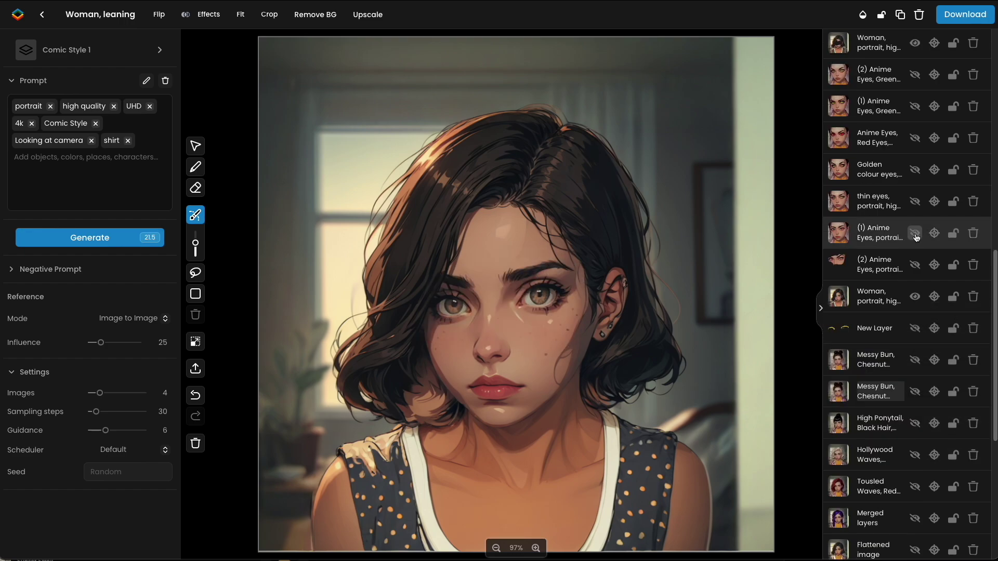
left_click(915, 235)
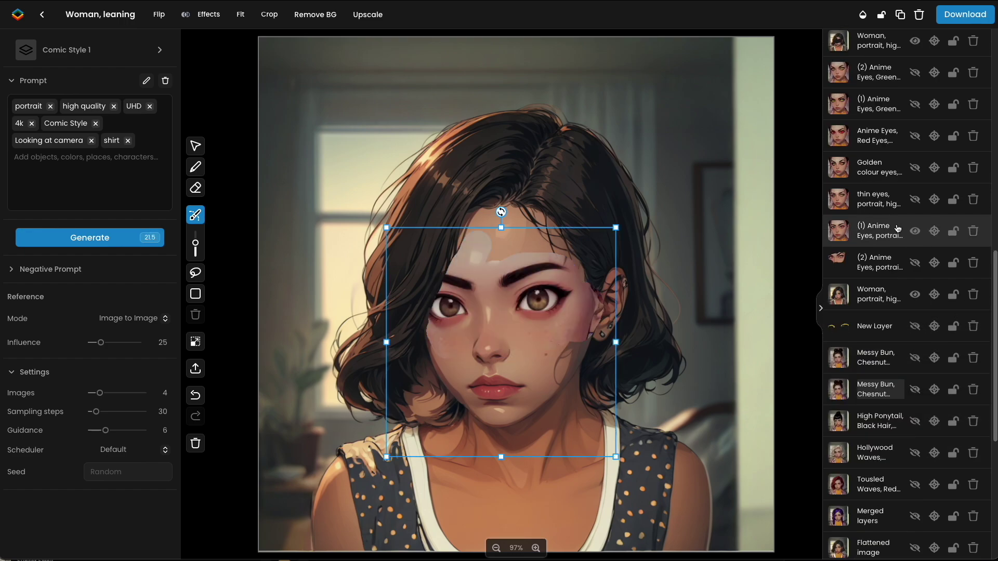
scroll(873, 148, "up", 3)
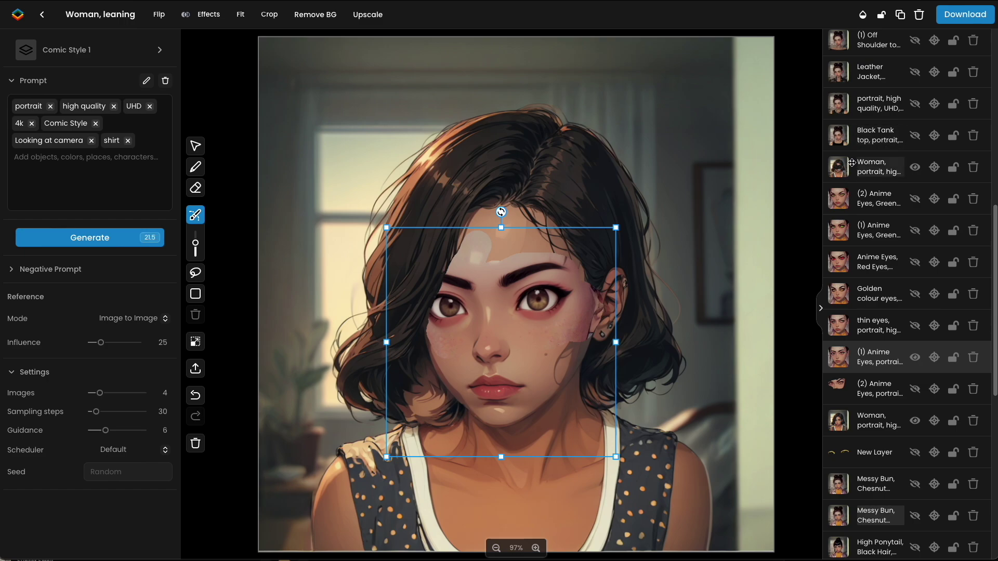
scroll(912, 359, "down", 2)
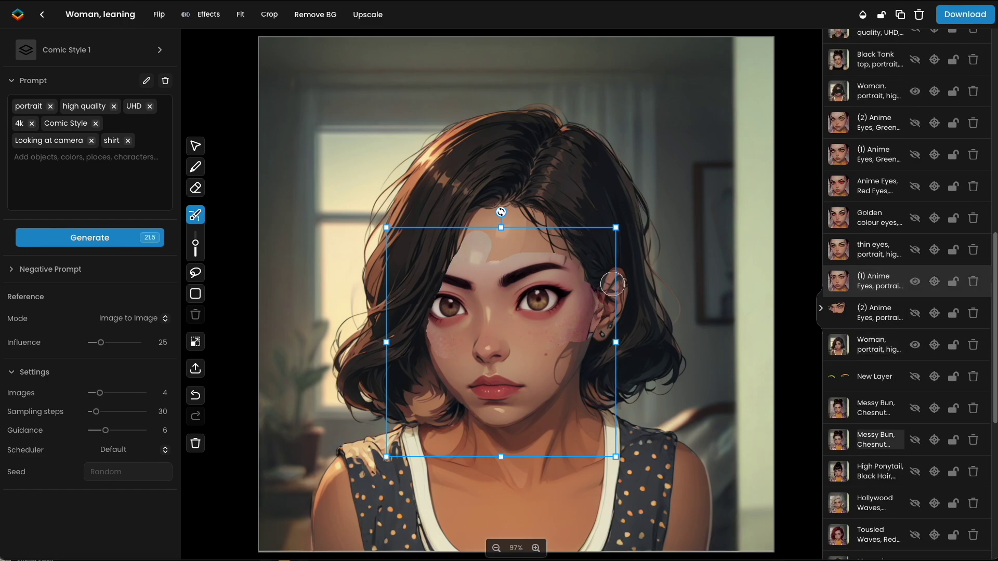
scroll(867, 282, "up", 1)
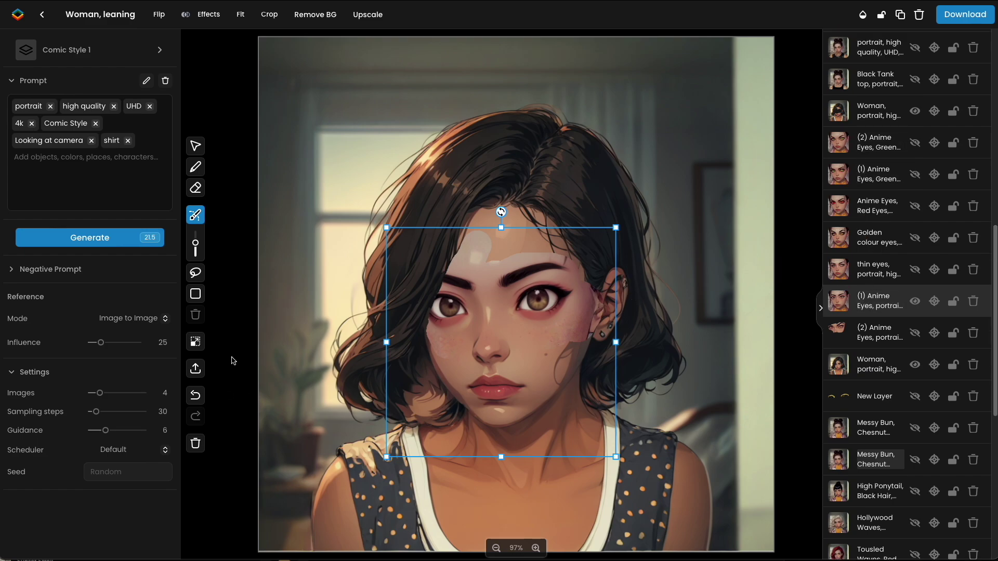
- Mask the skin and hair surrounding the (1) Anime Eyes, generate blended versions and keep one as a new layer
mouse_move(458, 253)
left_mouse_down()
mouse_move(488, 241)
mouse_move(569, 265)
mouse_move(583, 329)
mouse_move(430, 338)
mouse_move(434, 257)
left_mouse_up()
left_click(93, 238)
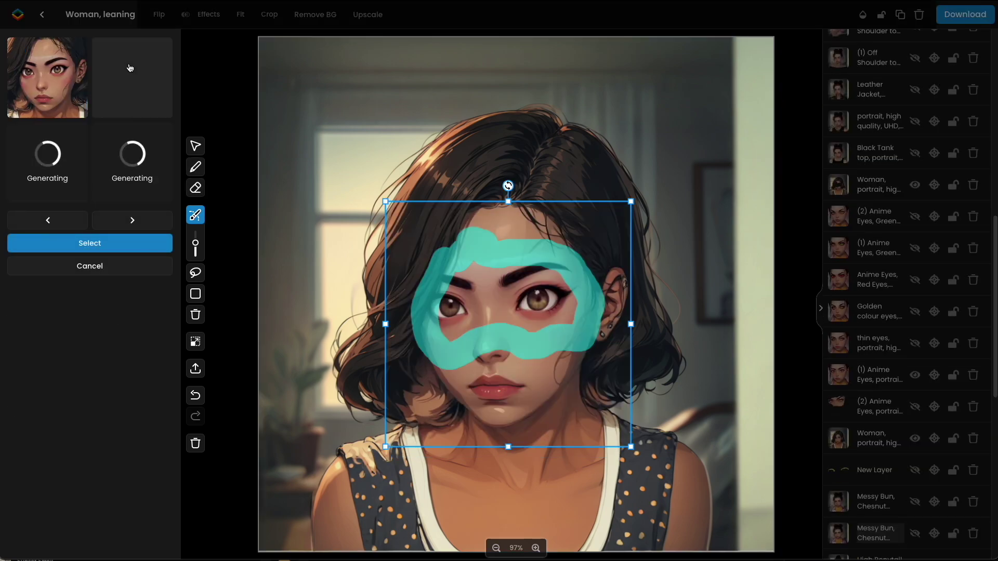
left_click(131, 115)
key("Return")
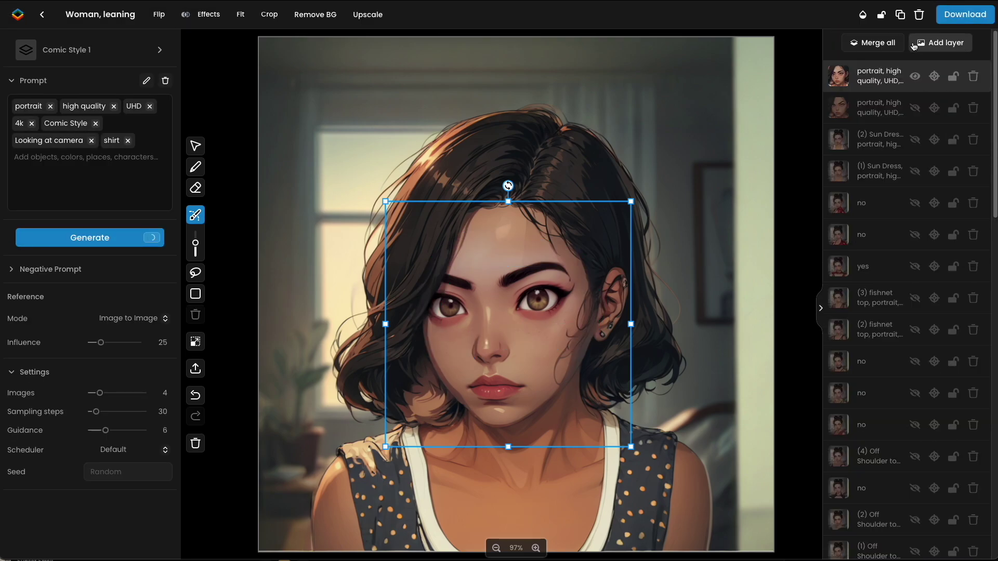
- Hide the blended result and the (1) Anime Eyes layer, show Anime Eyes, Red Eyes and mask the seams around them
scroll(858, 263, "down", 10)
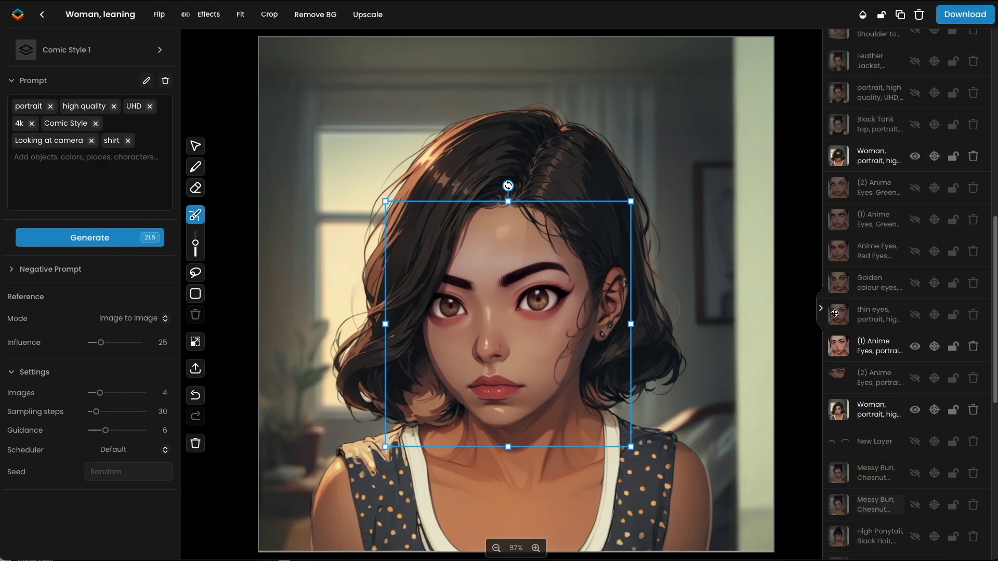
scroll(851, 178, "up", 10)
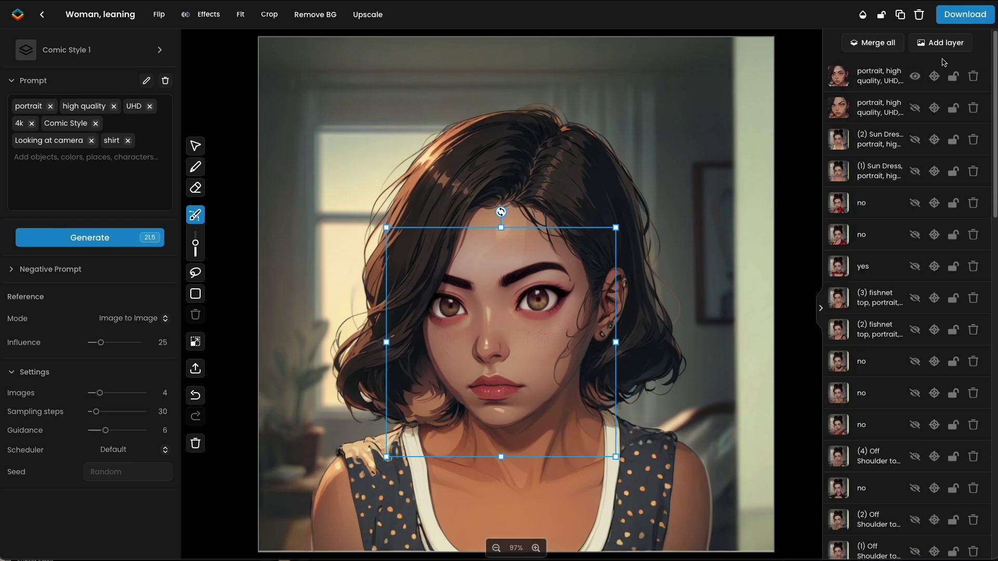
left_click(915, 77)
scroll(878, 156, "down", 10)
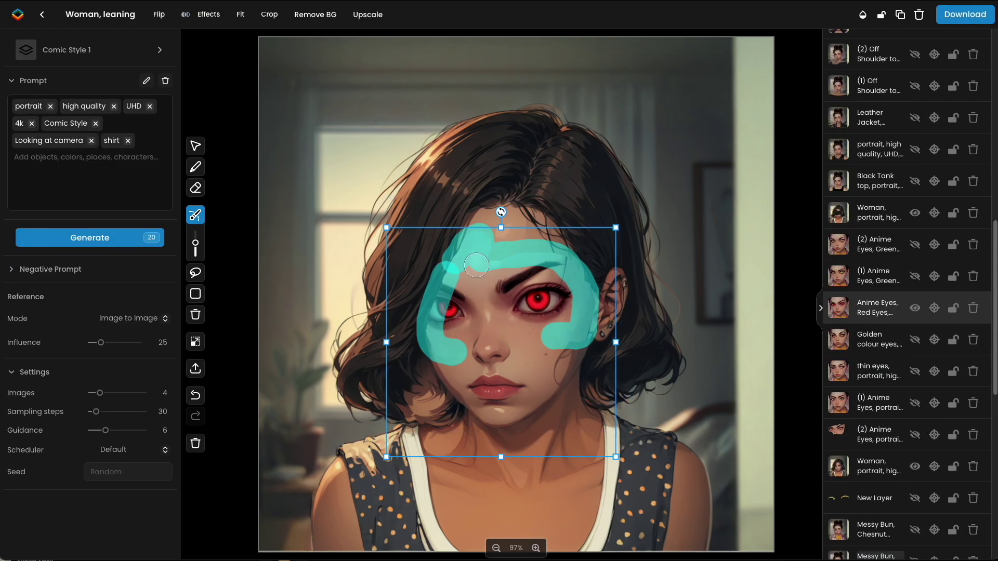
- Show the (2) Anime Eyes, Green layer under the cut-out portrait and hide the Anime Eyes, Red Eyes layer
scroll(886, 477, "down", 3)
scroll(886, 477, "up", 8)
left_click(915, 426)
left_click(914, 489)
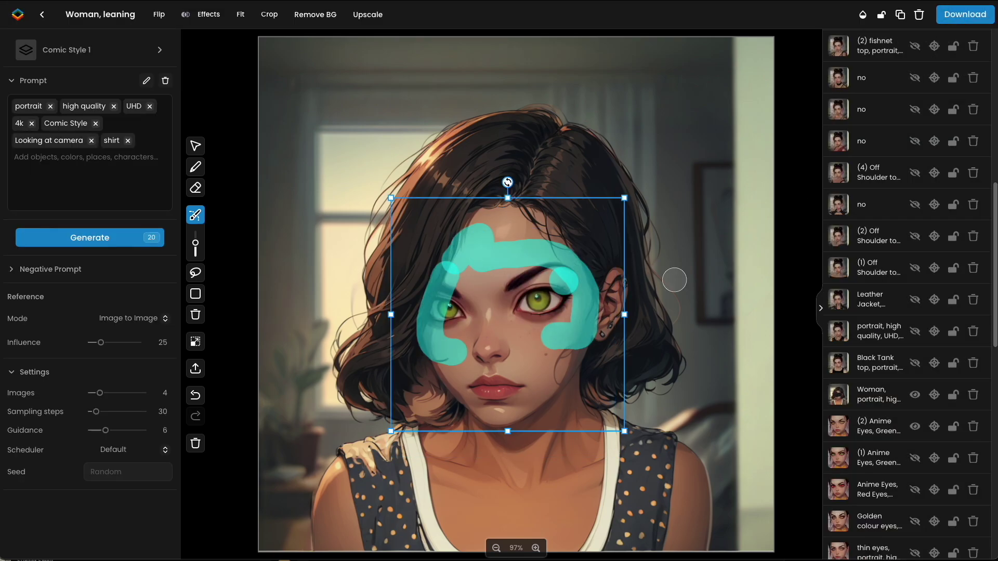
scroll(862, 164, "up", 1)
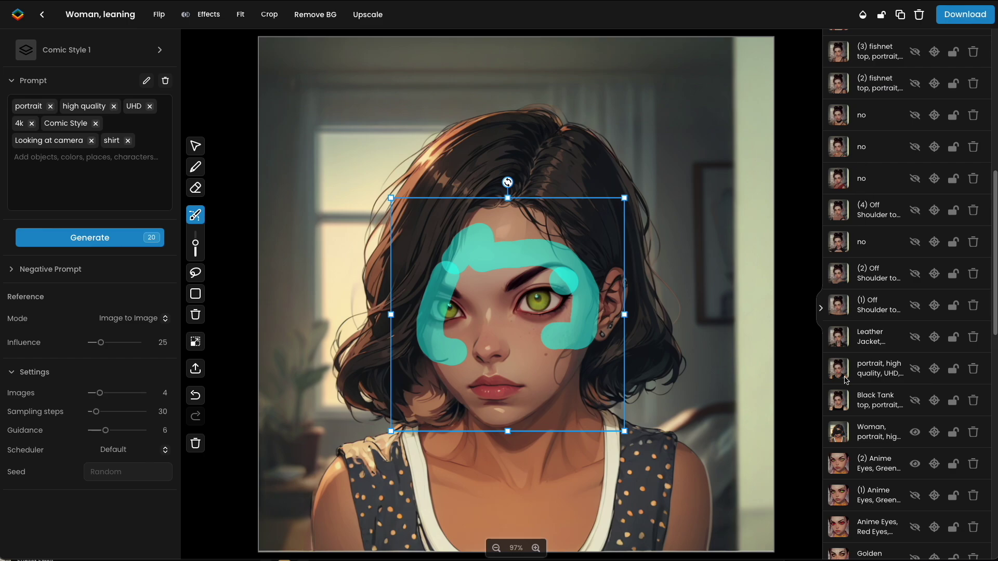
scroll(892, 422, "down", 5)
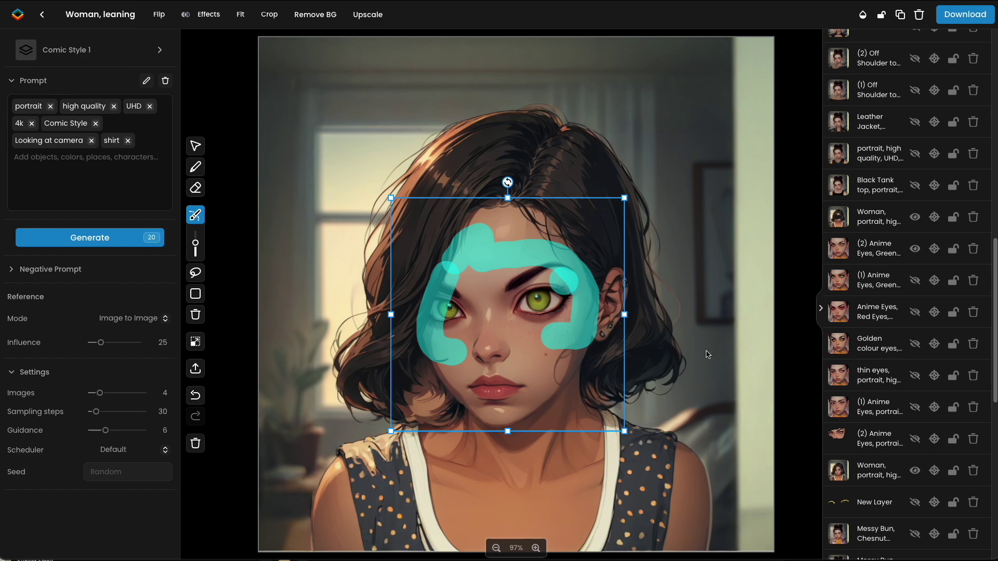
scroll(851, 379, "up", 1)
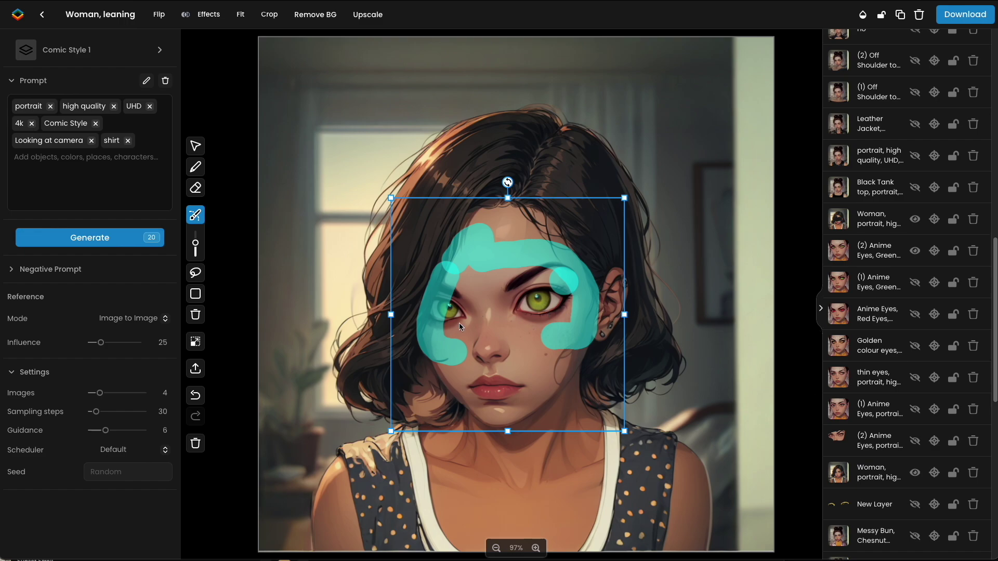
- Move the Messy Bun, High Ponytail, Hollywood Waves and Tousled Waves layers above the cut-out Woman, portrait layer and hide that cut-out layer
scroll(917, 319, "down", 10)
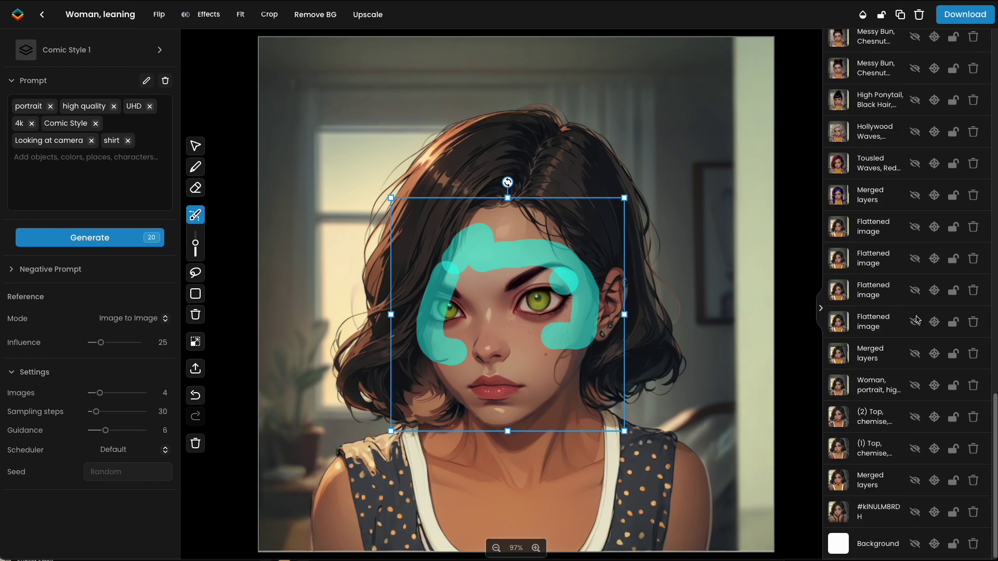
scroll(916, 319, "up", 3)
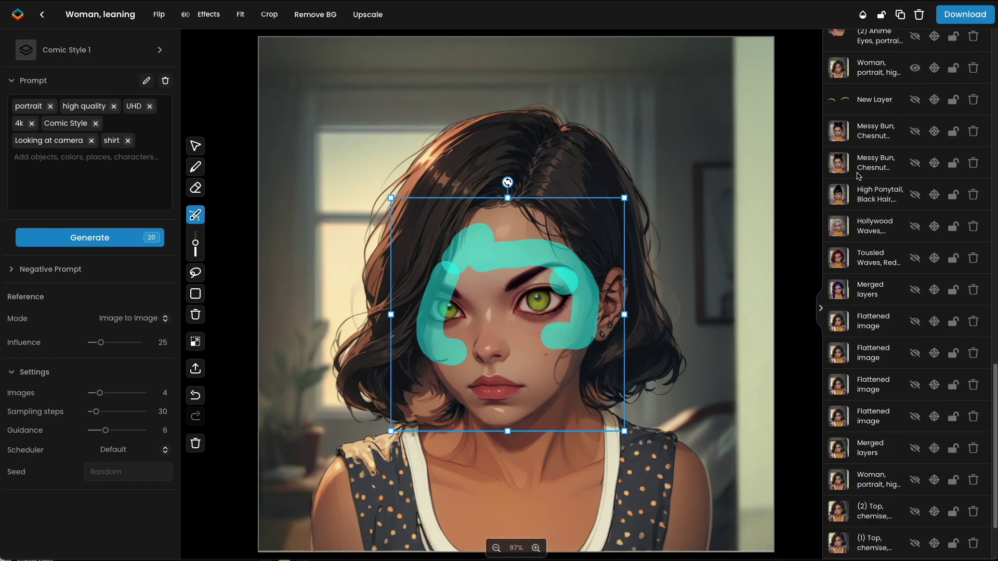
scroll(857, 175, "up", 2)
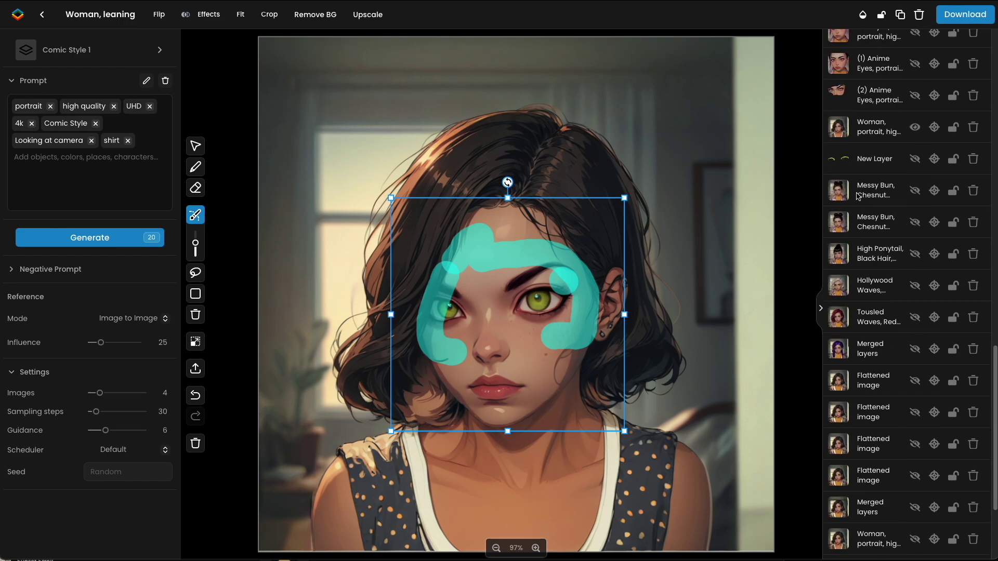
left_click_drag(858, 196, 882, 208)
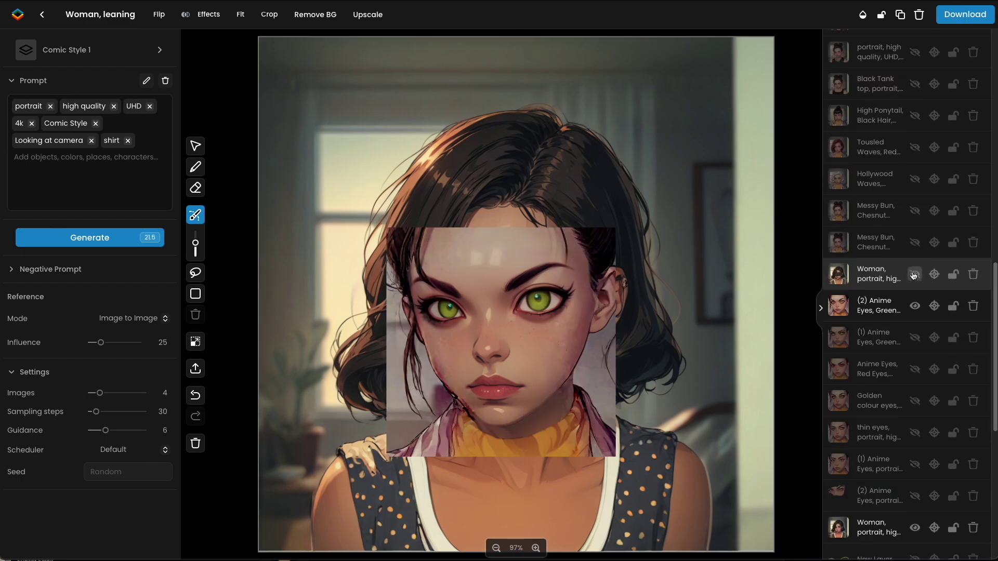
- Show the lower Messy Bun, Chesnut layer over the green anime eyes and align it with the canvas
left_click(914, 306)
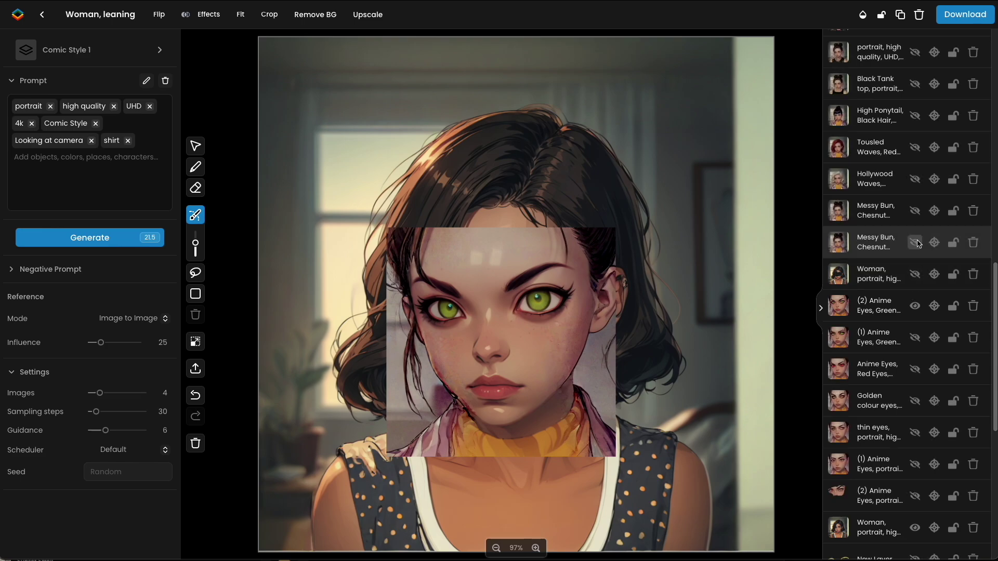
left_click(915, 243)
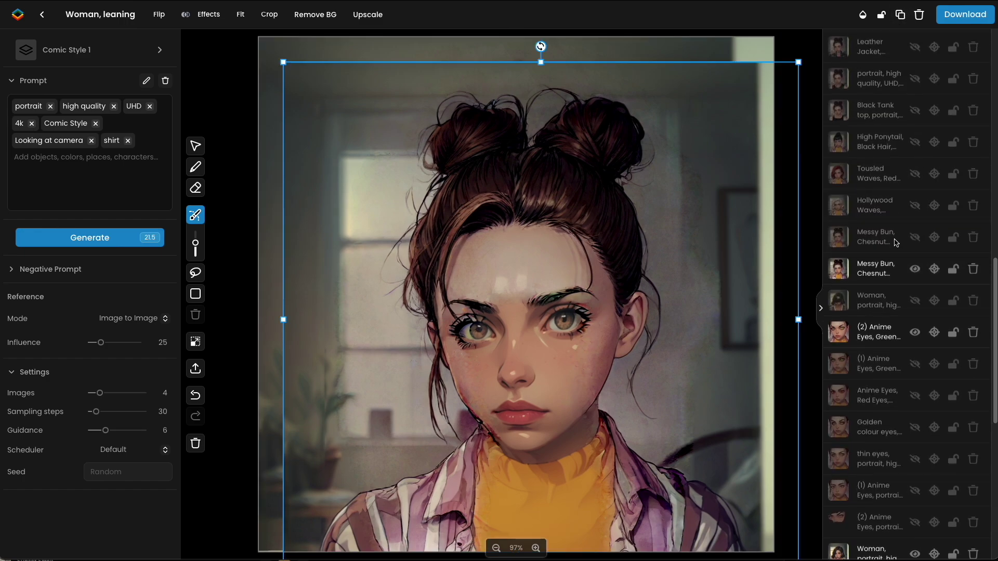
left_click(565, 114)
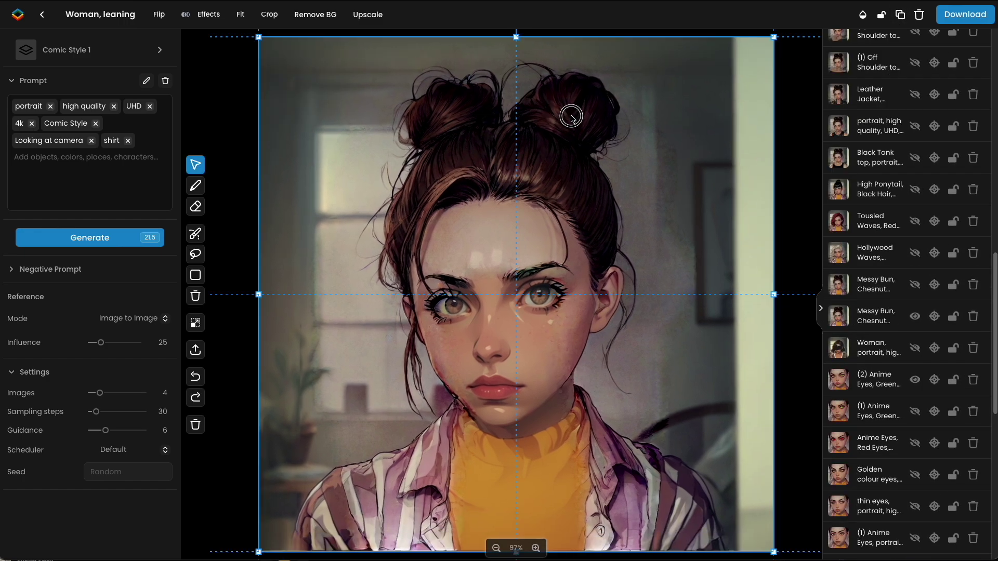
- Erase the eye area of the lower Messy Bun, Chesnut layer, and move the intact Messy Bun copy to the top of the stack and hide it
scroll(884, 208, "down", 4)
left_click_drag(838, 131, 863, 535)
scroll(894, 312, "up", 10)
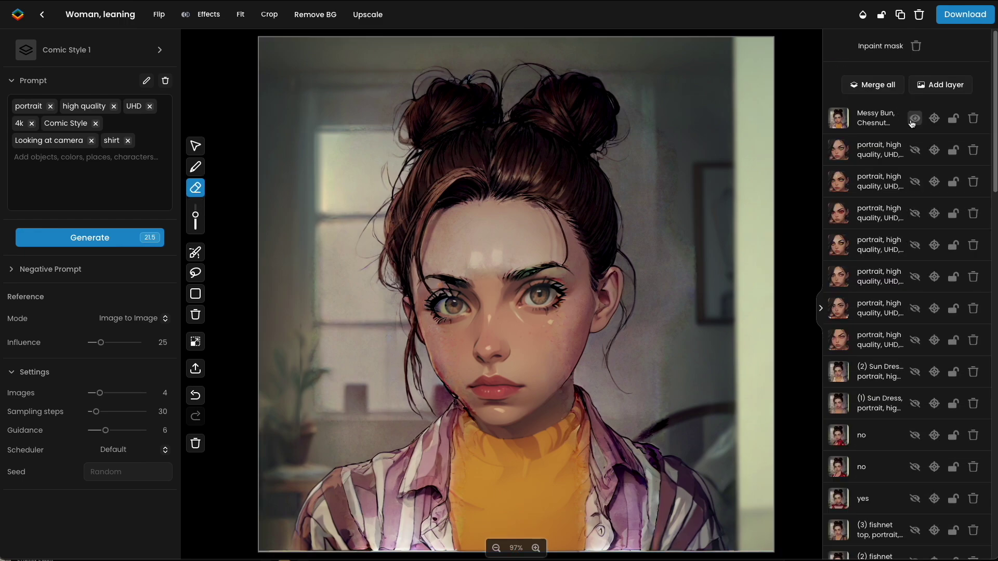
left_click(913, 120)
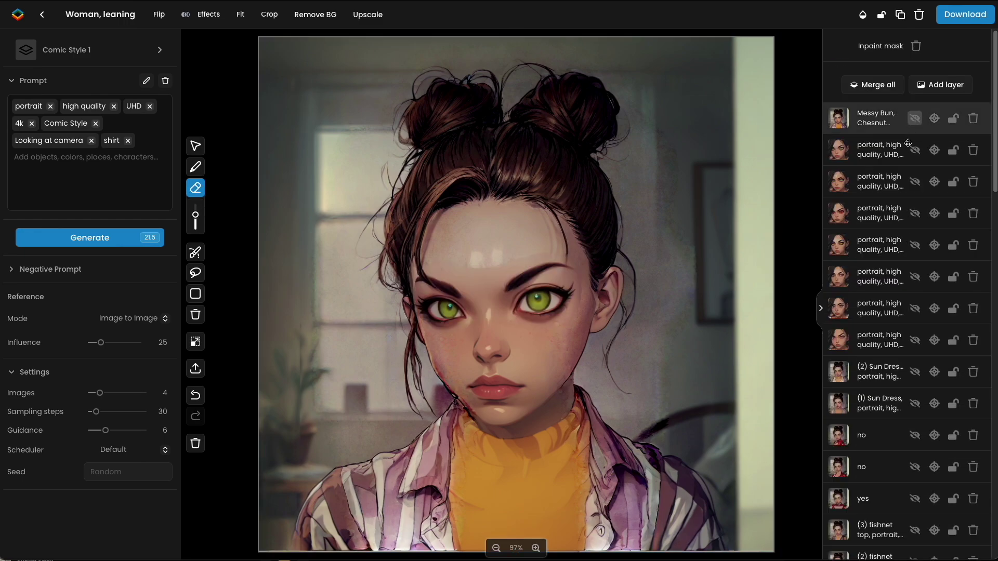
scroll(908, 143, "down", 15)
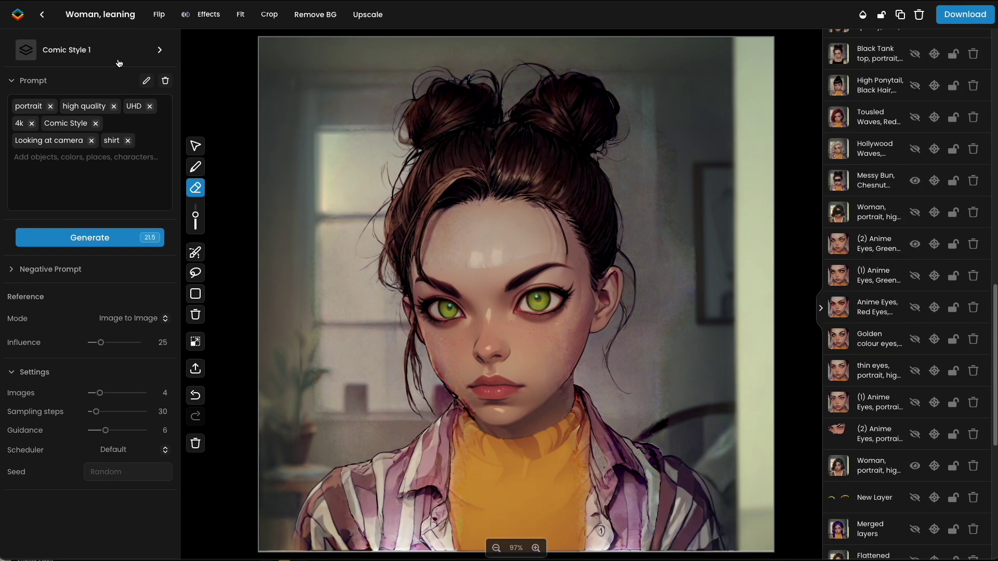
- Mask the seams around the eyes and along the jaw of the messy-bun portrait, generate inpaint variations and keep the first result
left_click(196, 256)
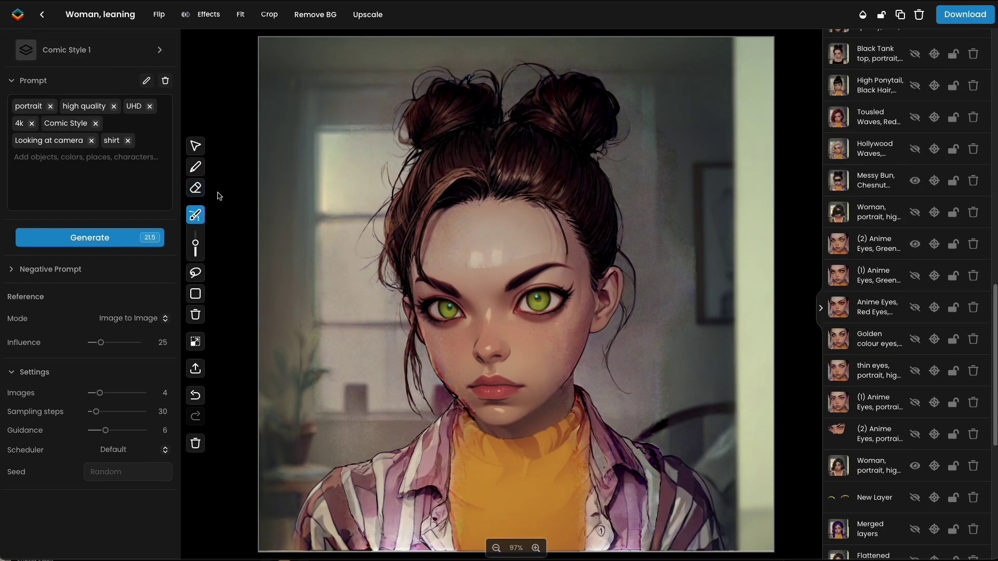
left_click(196, 187)
scroll(905, 231, "up", 7)
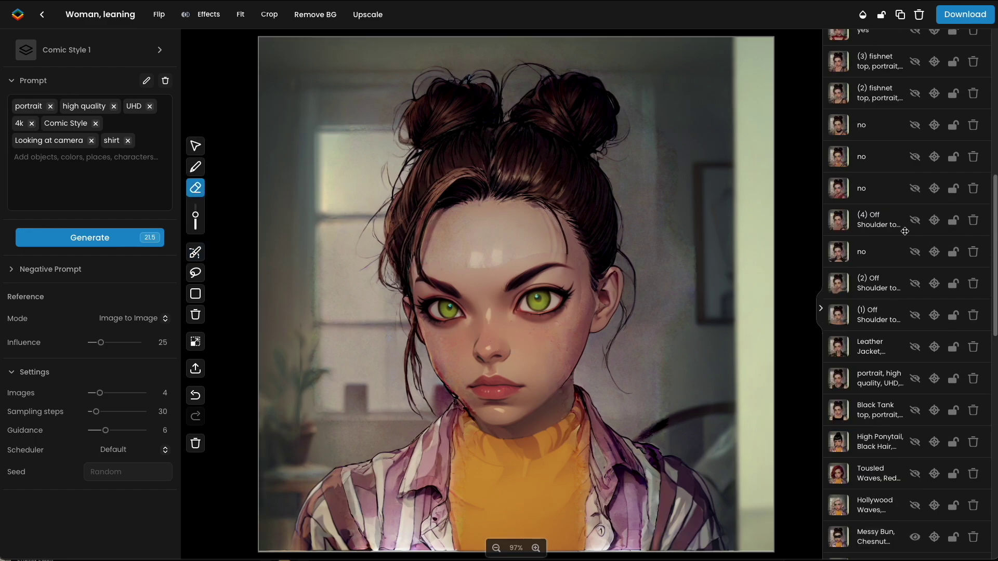
scroll(905, 231, "down", 5)
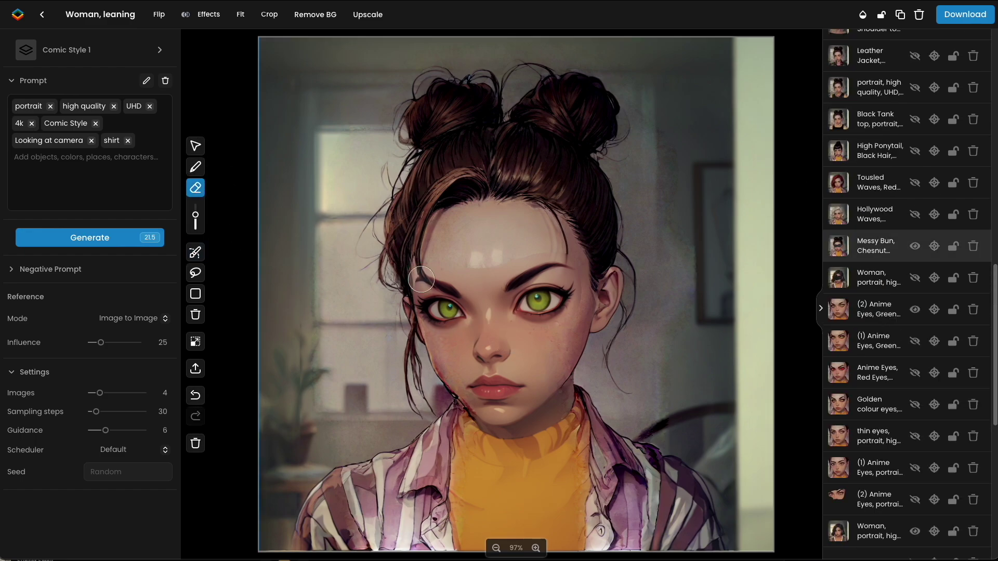
mouse_move(421, 280)
left_mouse_down()
mouse_move(437, 289)
mouse_move(434, 265)
mouse_move(567, 256)
mouse_move(581, 314)
mouse_move(555, 333)
mouse_move(475, 333)
left_mouse_up()
left_click(196, 253)
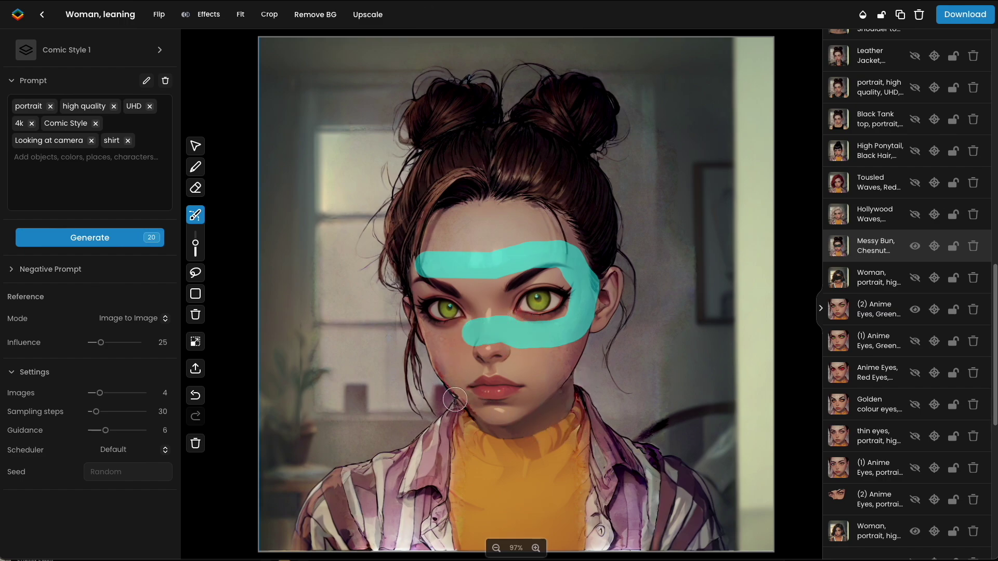
mouse_move(428, 369)
left_mouse_down()
mouse_move(472, 428)
mouse_move(470, 449)
left_mouse_up()
left_click(97, 239)
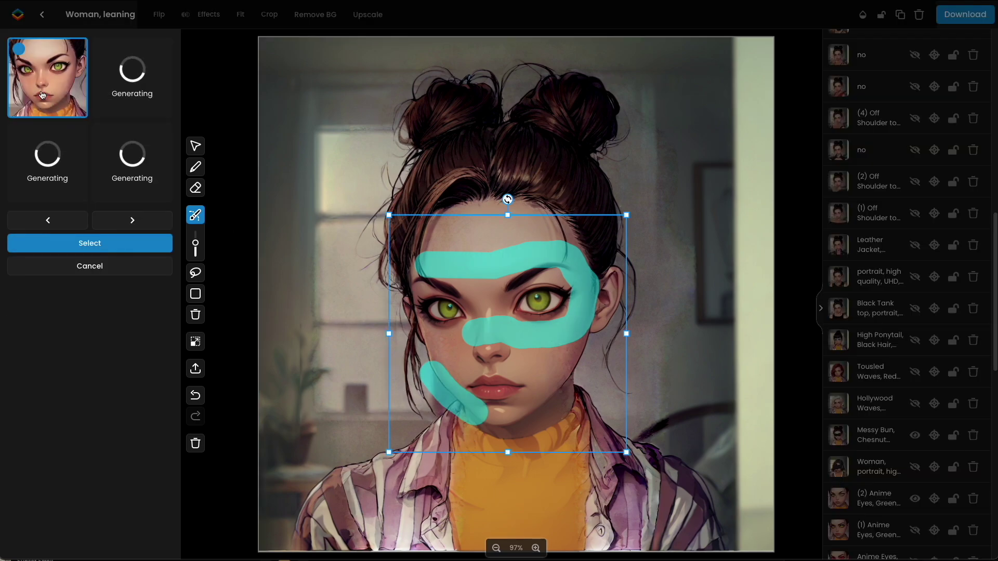
left_click(102, 249)
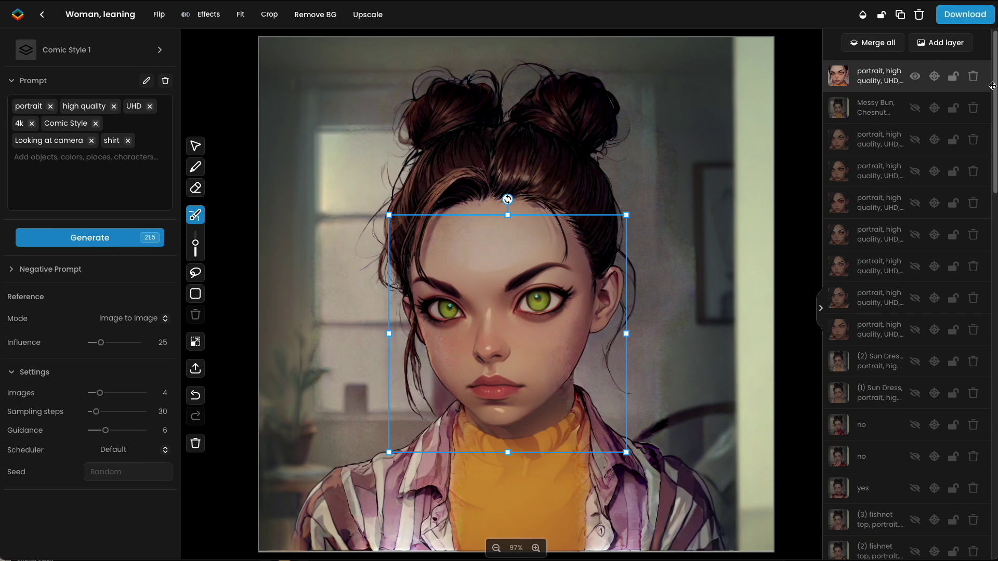
- Download the blended messy-bun portrait and hide the newly inpainted face layer
left_click(965, 15)
left_click(941, 44)
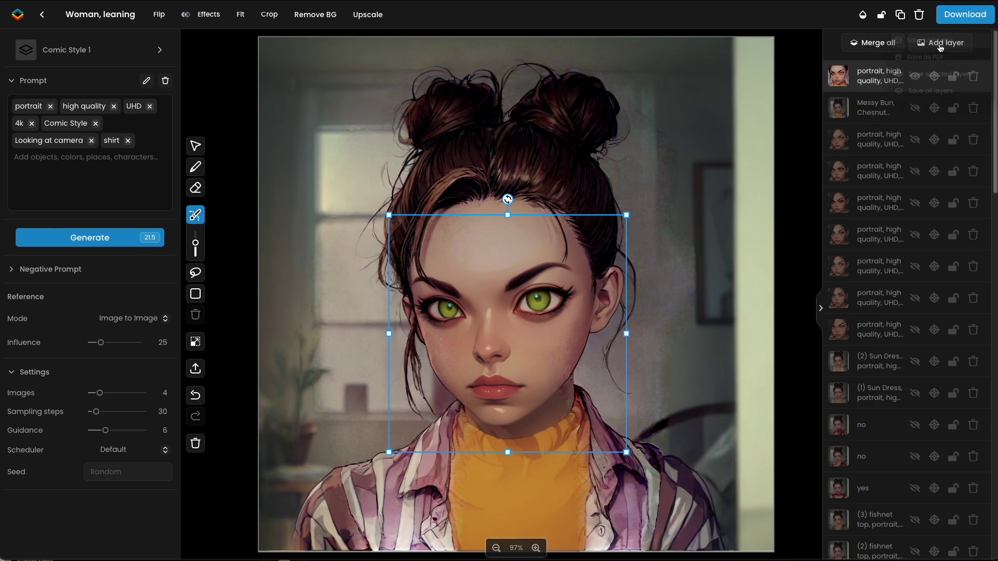
left_click(914, 73)
- Hide the lower Messy Bun, Chesnut layer, show the Hollywood Waves layer, and duplicate it as a hidden copy
scroll(915, 291, "down", 10)
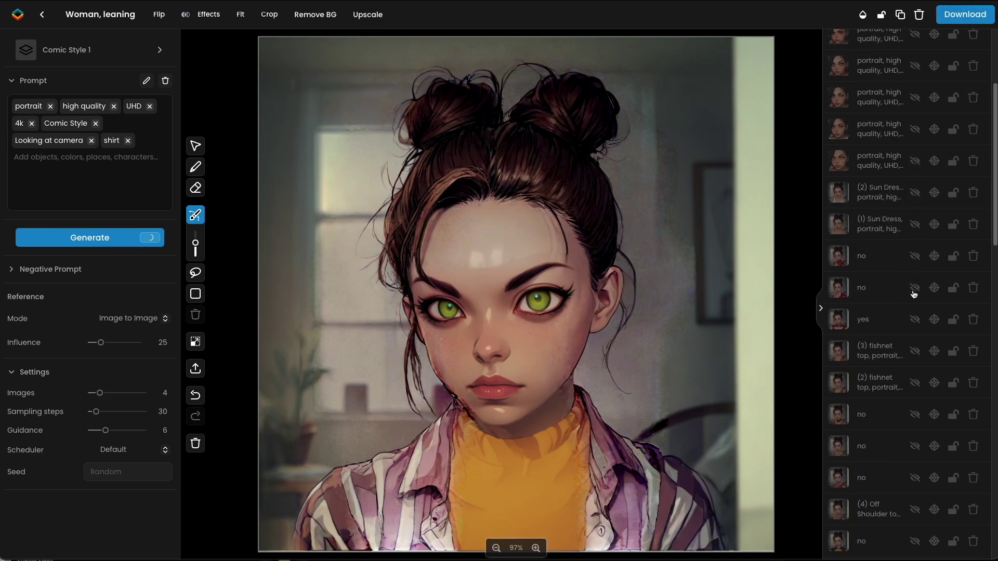
left_click(915, 363)
left_click(916, 332)
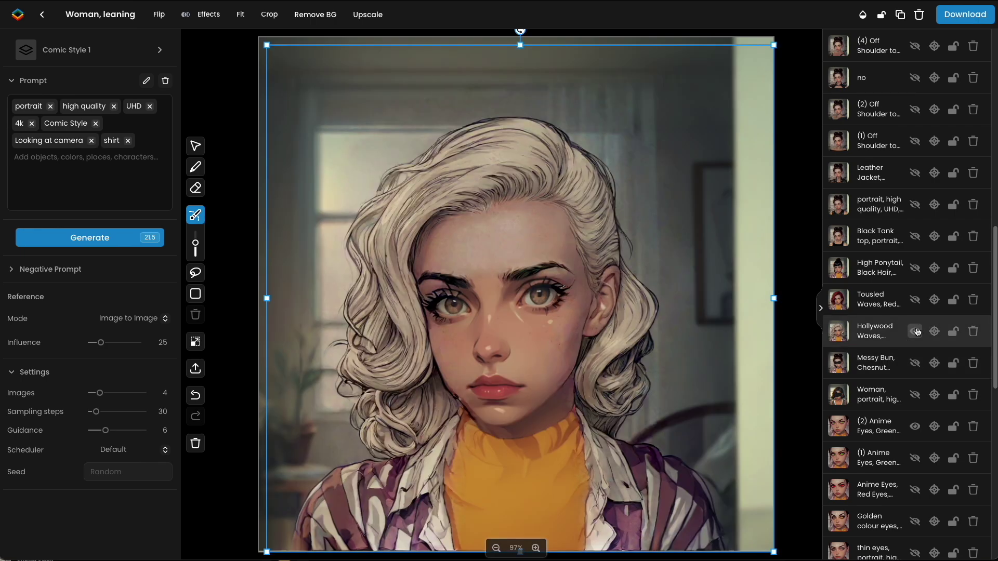
left_click(900, 14)
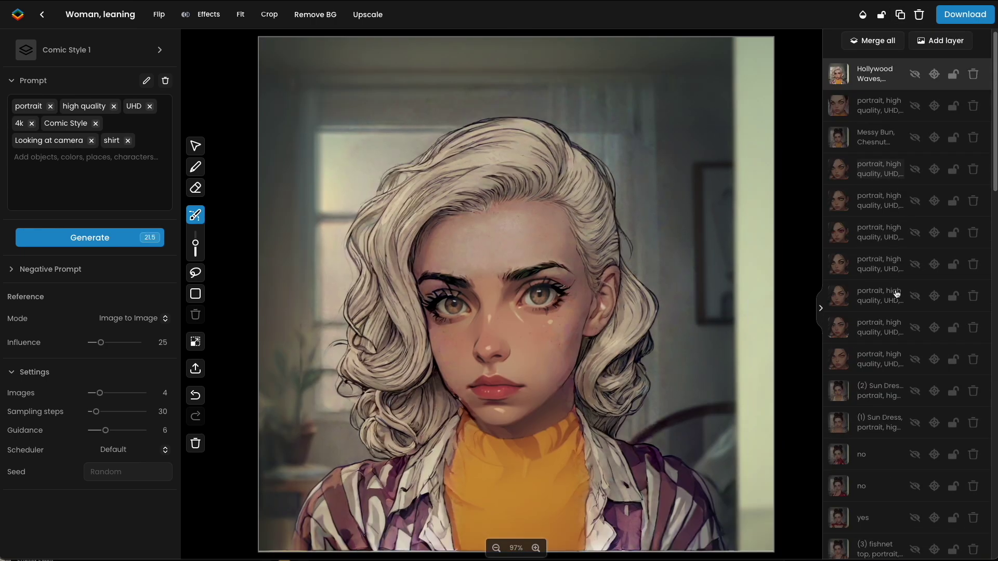
- Erase the eye area of the lower Hollywood Waves layer down to the green anime eyes
scroll(884, 312, "down", 8)
key("e")
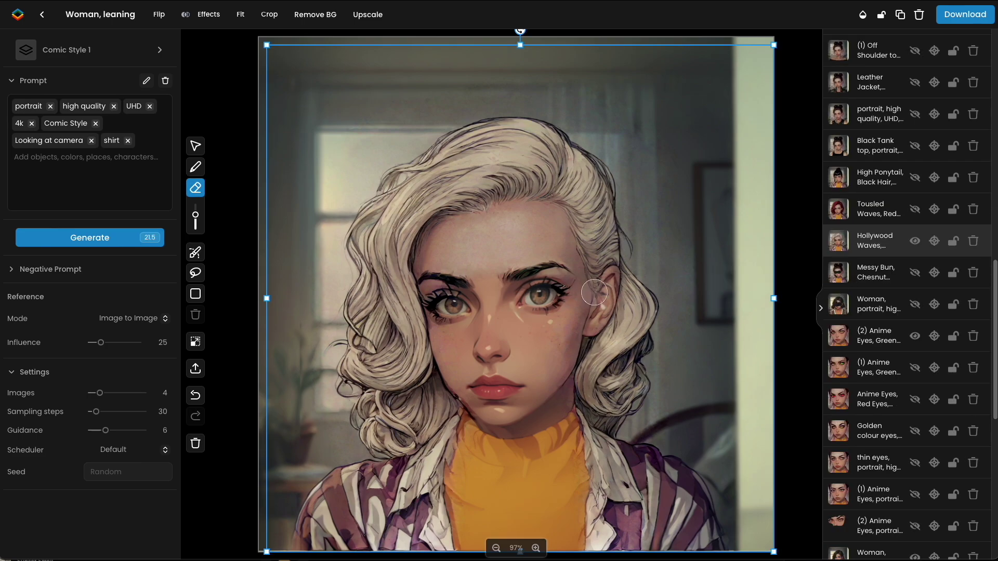
mouse_move(512, 275)
left_mouse_down()
mouse_move(540, 271)
mouse_move(543, 296)
mouse_move(454, 317)
mouse_move(437, 307)
mouse_move(470, 287)
mouse_move(431, 279)
mouse_move(441, 293)
mouse_move(510, 306)
mouse_move(572, 280)
mouse_move(522, 317)
left_mouse_up()
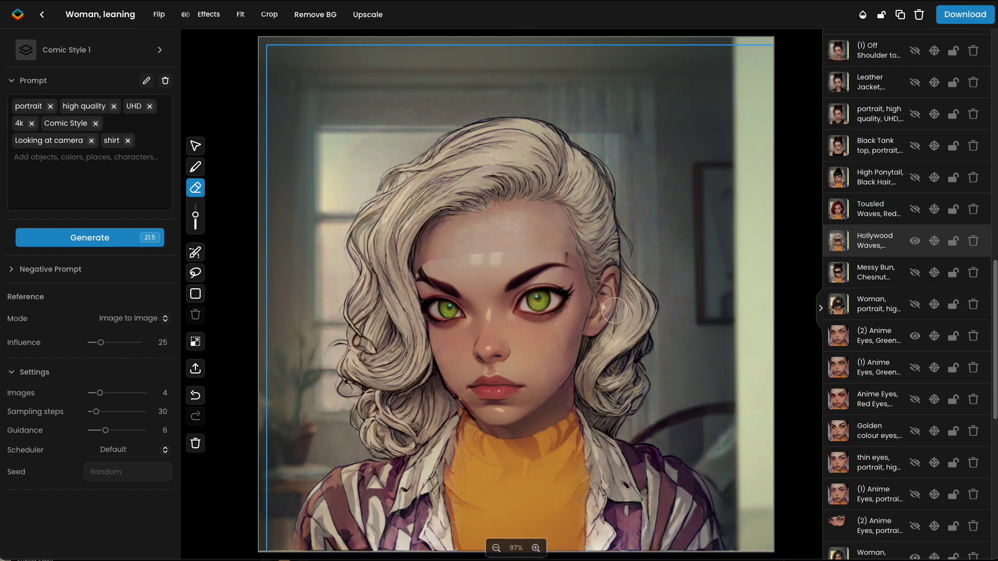
- Mask the forehead, temple and jaw seams of the Hollywood Waves portrait, generate inpaint variations and keep one result
left_click(195, 253)
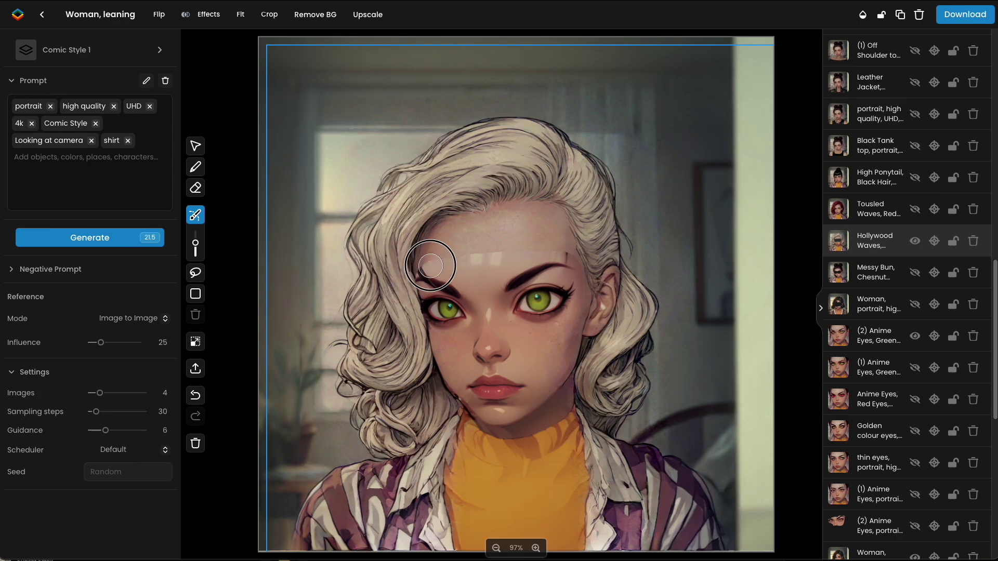
mouse_move(431, 266)
left_mouse_down()
mouse_move(508, 254)
mouse_move(573, 263)
mouse_move(585, 312)
left_mouse_up()
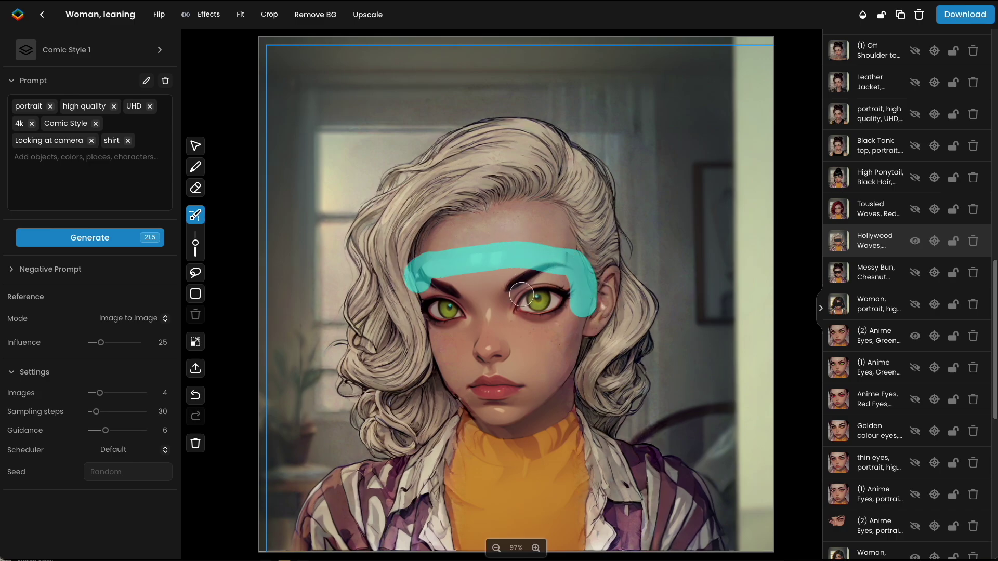
left_click(435, 281)
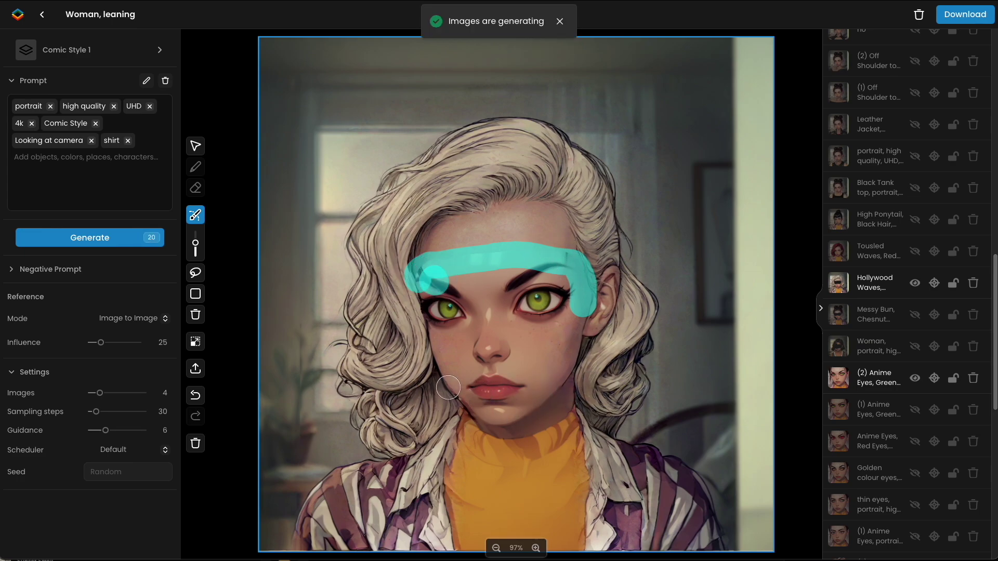
left_click_drag(447, 388, 480, 419)
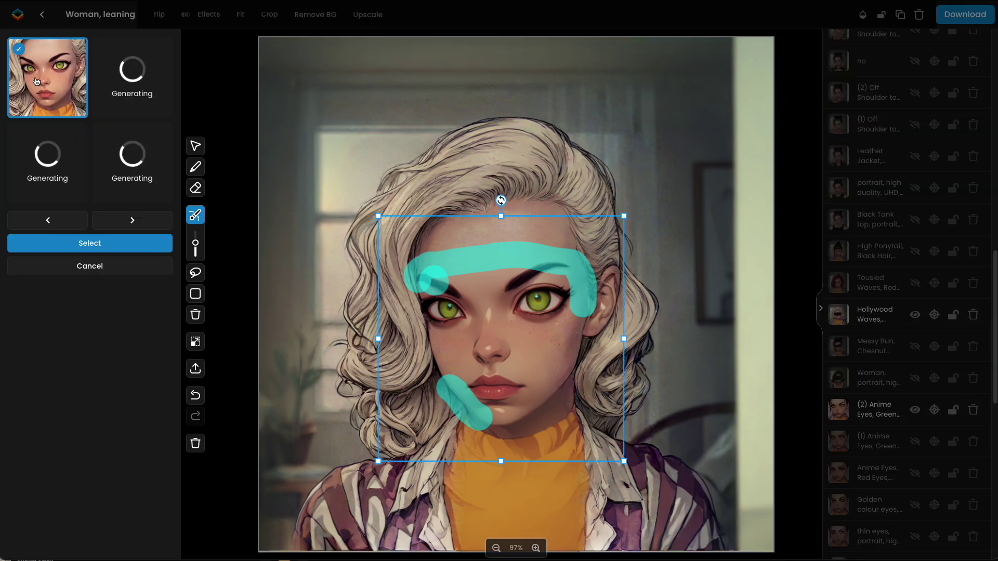
left_click(125, 248)
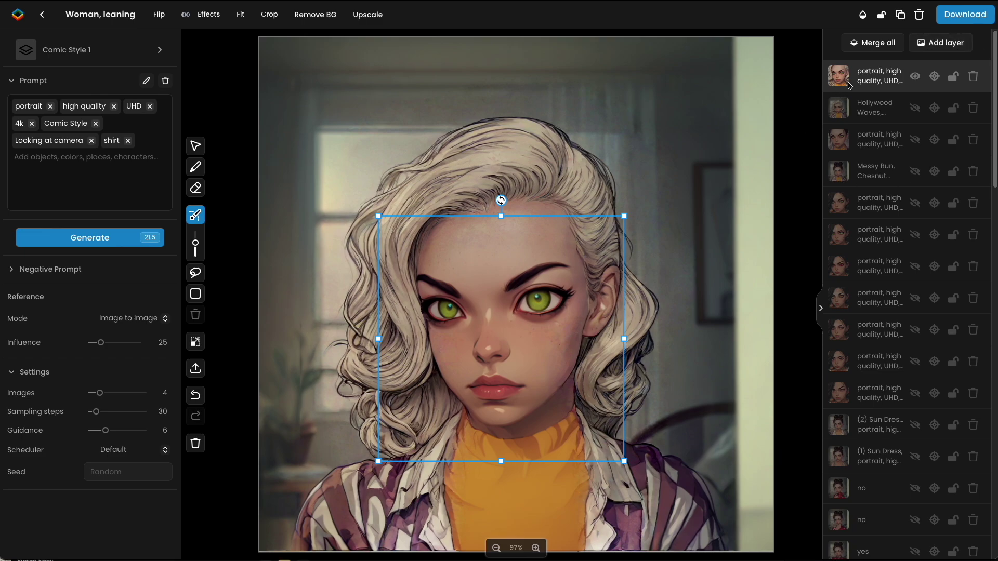
- Swap the lower Hollywood Waves layer for the lower Messy Bun, Chesnut layer and erase its striped shirt below the collar
scroll(917, 383, "down", 10)
left_click(917, 384)
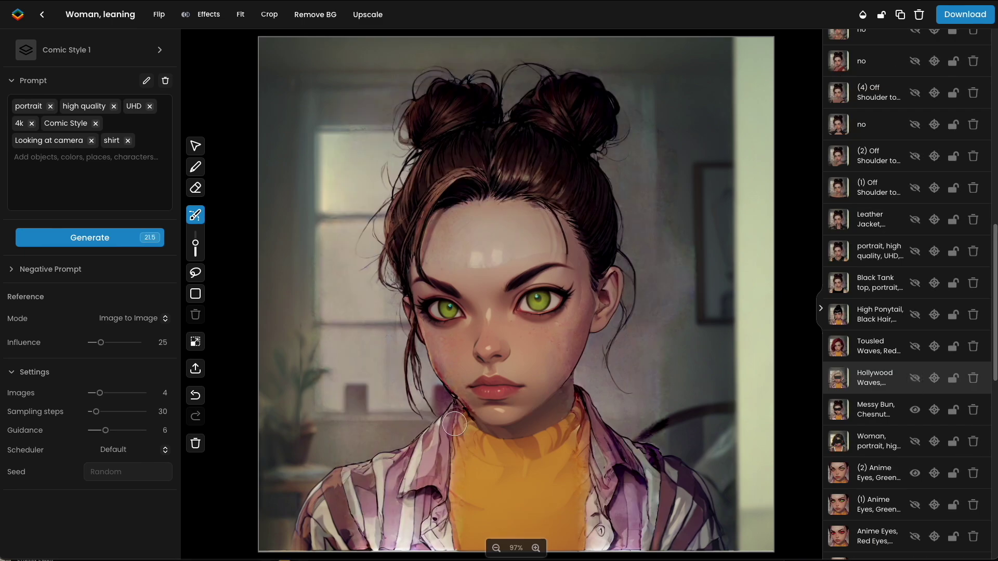
left_click(829, 415)
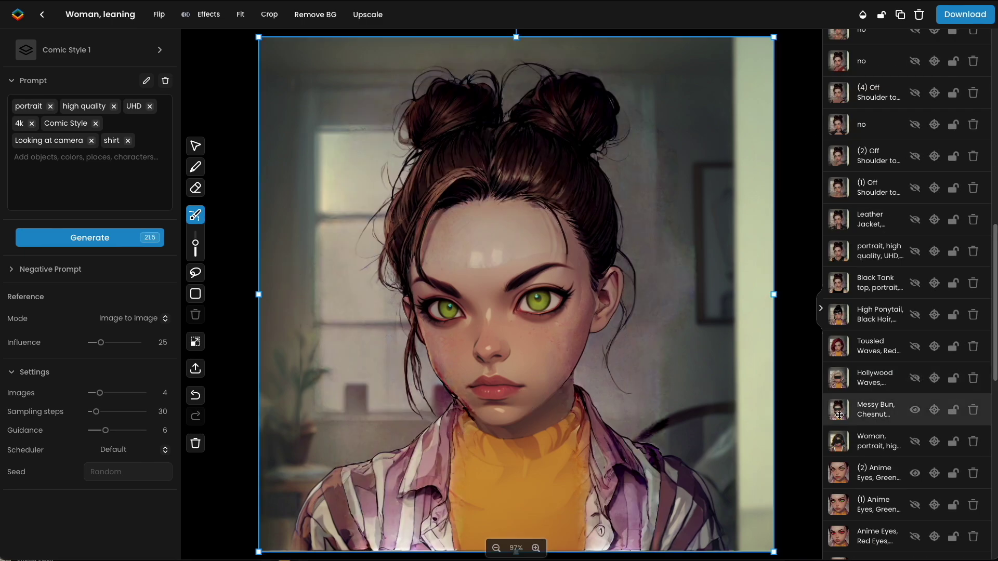
left_click(196, 187)
mouse_move(304, 541)
left_mouse_down()
mouse_move(395, 497)
mouse_move(686, 525)
mouse_move(608, 416)
mouse_move(439, 428)
mouse_move(494, 461)
mouse_move(576, 441)
mouse_move(631, 487)
mouse_move(436, 525)
mouse_move(696, 538)
mouse_move(453, 454)
left_mouse_up()
- Duplicate the (2) Anime Eyes, Green layer and hide the copy at the top of the stack
scroll(844, 492, "down", 10)
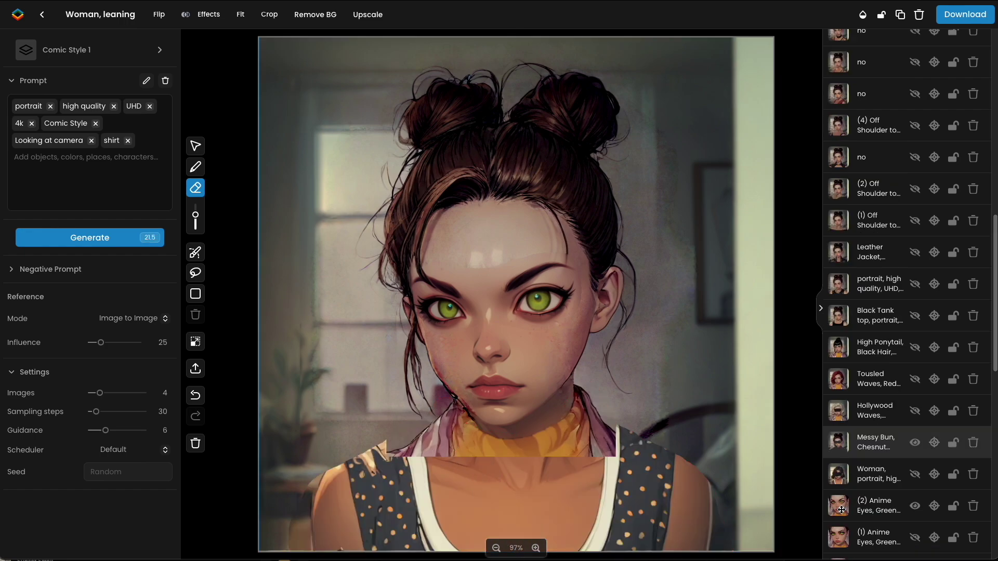
left_click(841, 510)
scroll(968, 219, "down", 3)
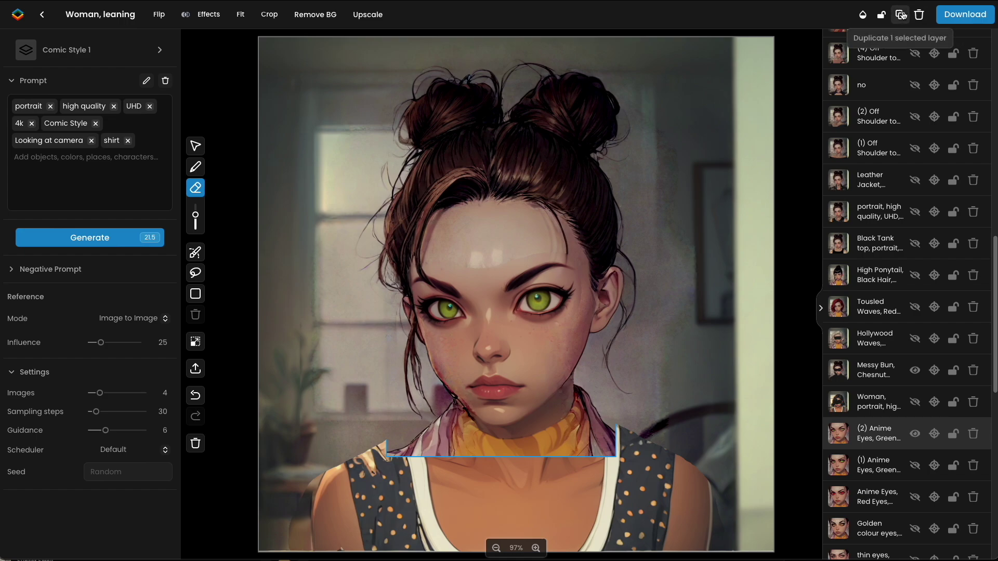
left_click(900, 14)
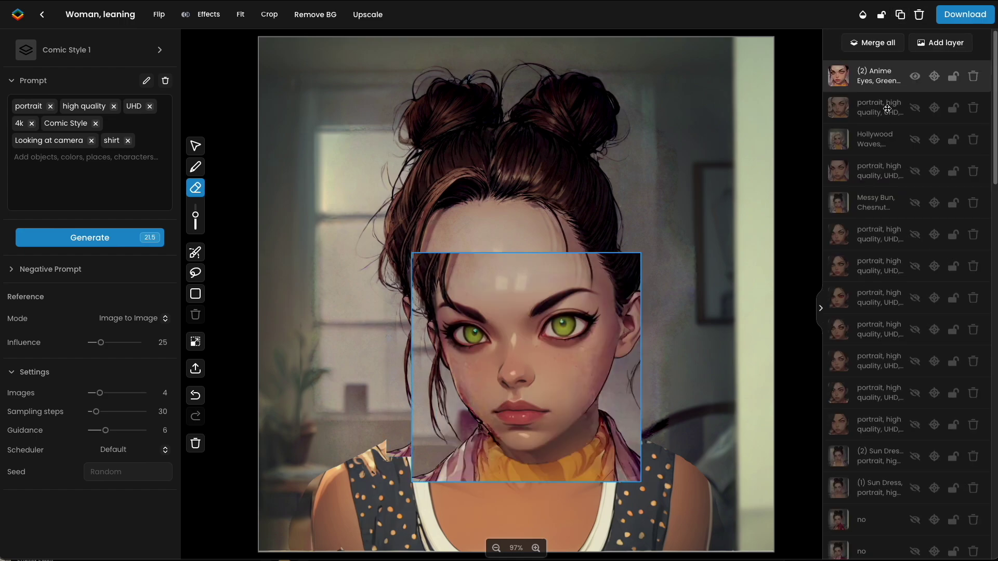
left_click(915, 77)
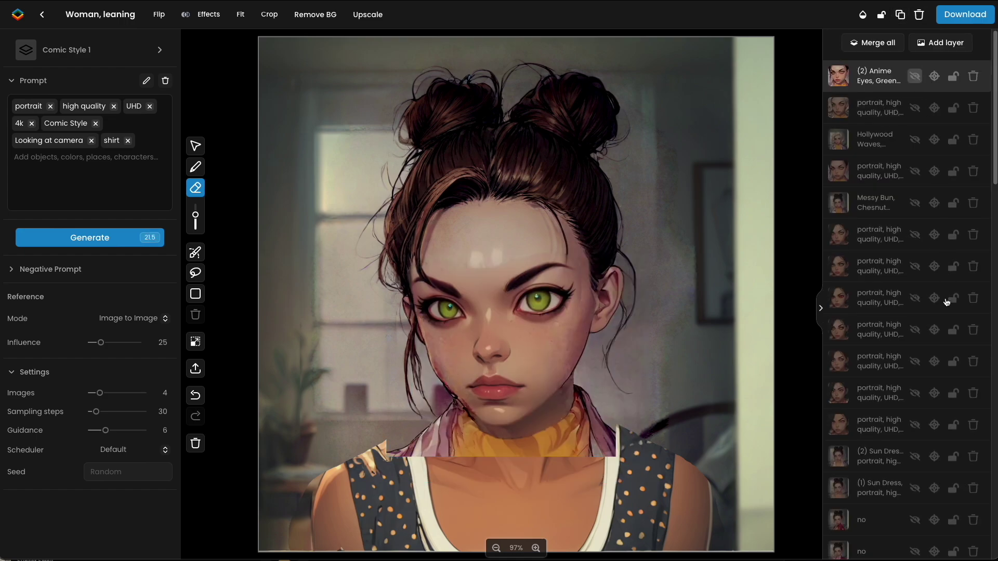
- Erase the shirt collar and yellow turtleneck from the lower (2) Anime Eyes, Green layer
scroll(915, 341, "down", 10)
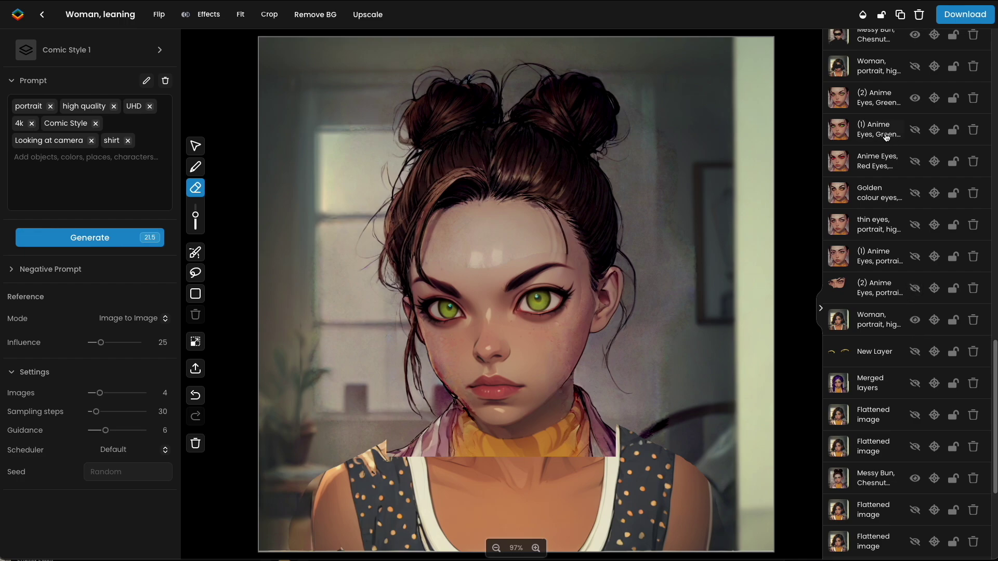
left_click(844, 97)
mouse_move(586, 395)
left_mouse_down()
mouse_move(609, 436)
mouse_move(593, 450)
mouse_move(588, 415)
mouse_move(556, 449)
mouse_move(422, 452)
mouse_move(436, 457)
mouse_move(388, 447)
mouse_move(446, 413)
left_mouse_up()
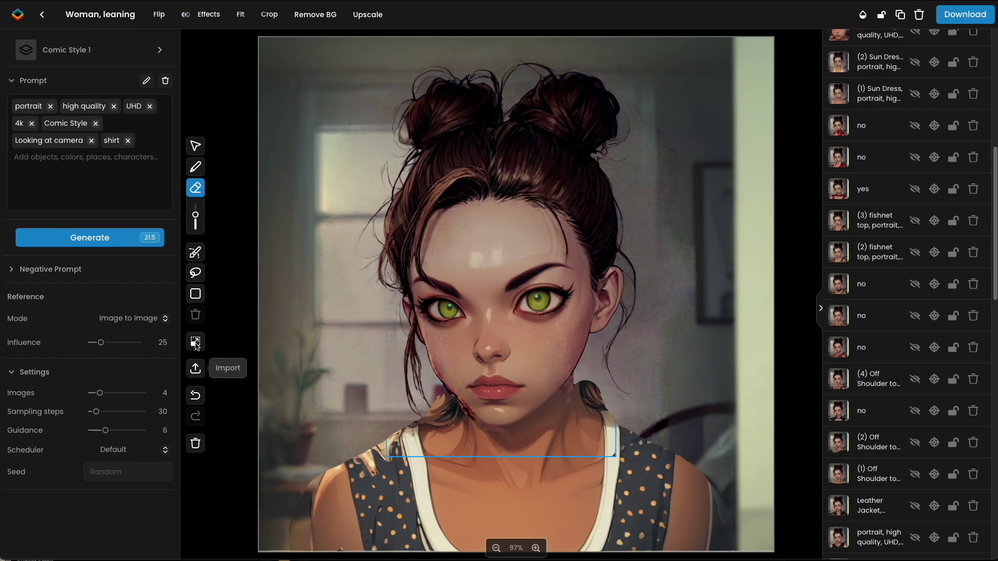
- Paint an inpaint mask over the forehead and temple, jaw, neck and both shoulder seams of the dotted-dress portrait
left_click(195, 252)
mouse_move(445, 261)
left_mouse_down()
mouse_move(541, 246)
mouse_move(573, 267)
mouse_move(577, 311)
left_mouse_up()
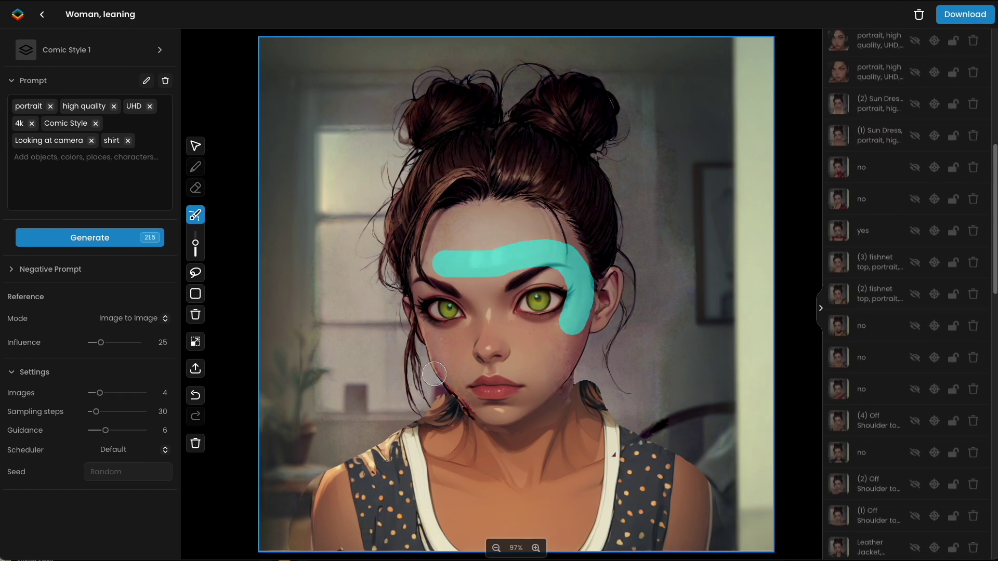
mouse_move(436, 364)
left_mouse_down()
mouse_move(457, 414)
mouse_move(445, 412)
mouse_move(470, 416)
left_mouse_up()
left_click_drag(574, 379, 707, 481)
mouse_move(306, 525)
left_mouse_down()
mouse_move(315, 460)
mouse_move(421, 415)
left_mouse_up()
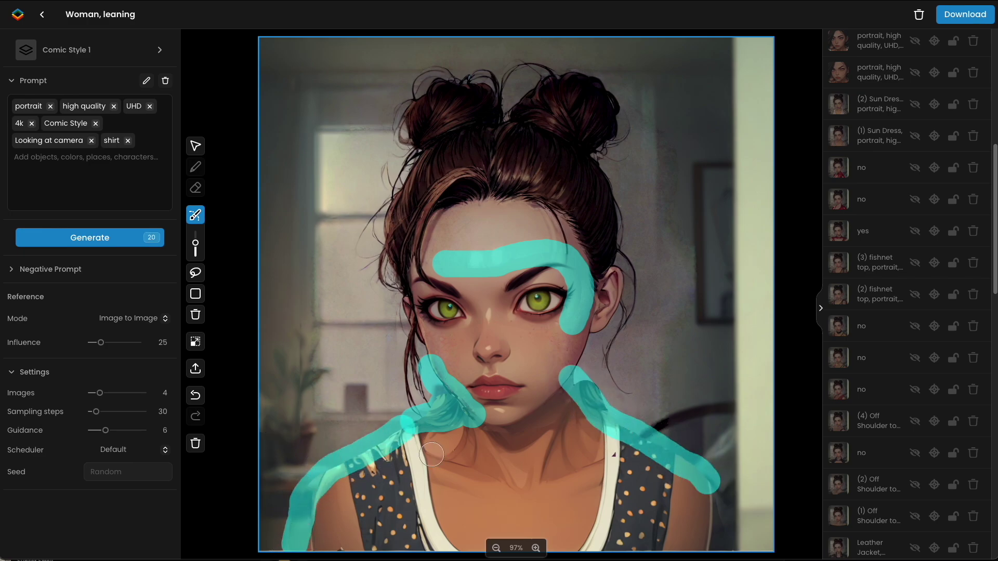
- Generate inpaint variations for the masked seams and keep the second result
left_click(93, 239)
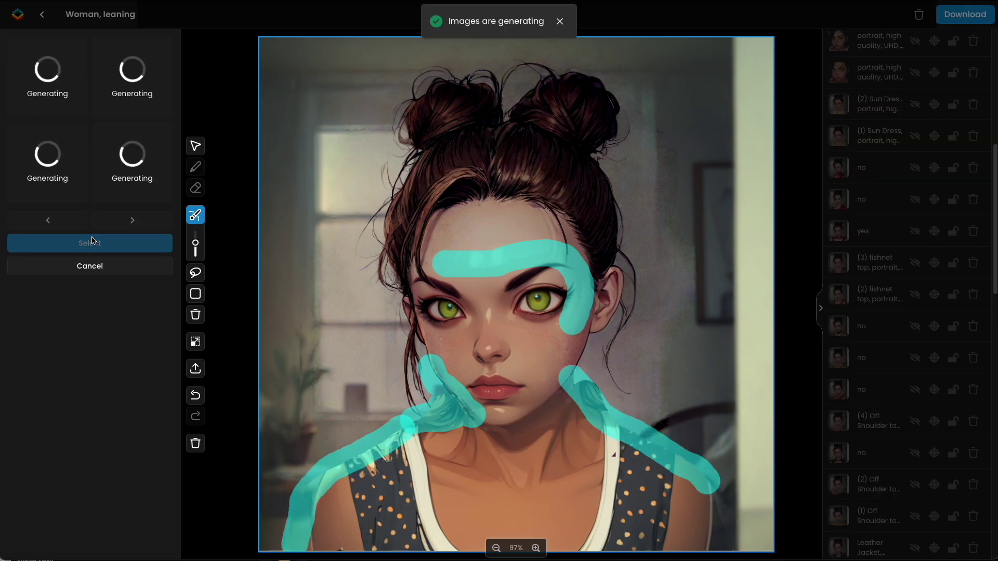
left_click(116, 115)
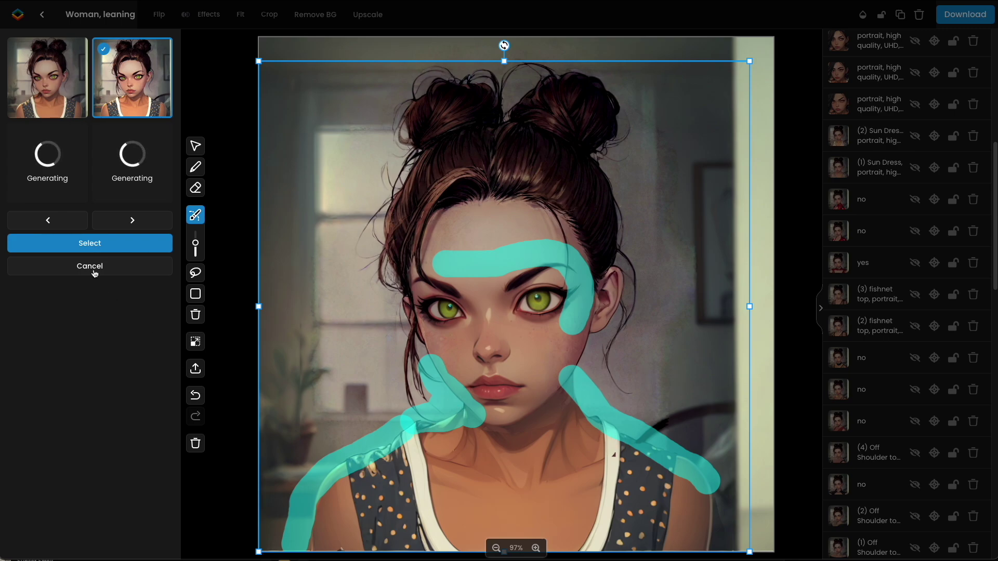
left_click(96, 242)
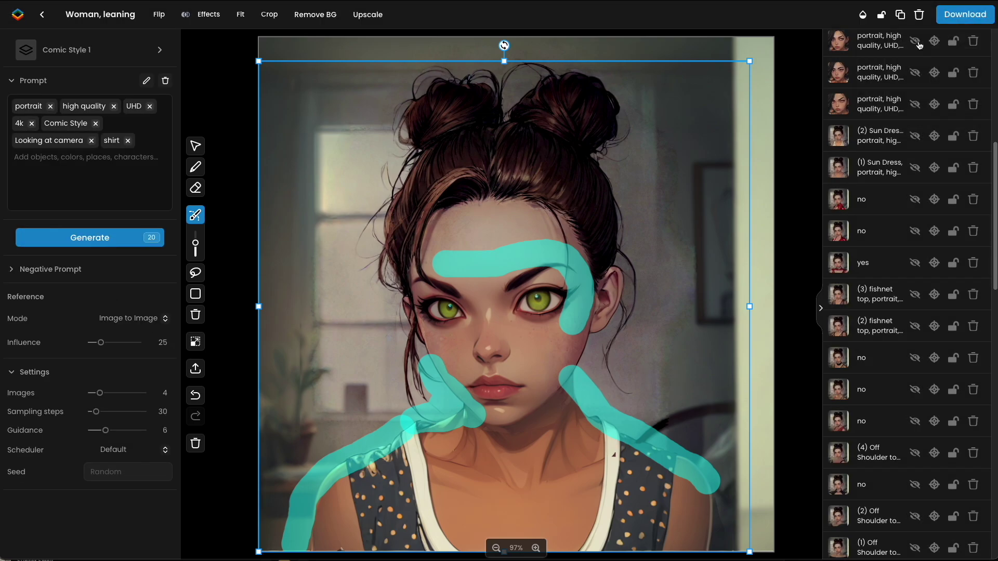
- Swap the lower Messy Bun, Chesnut layer for the lower Hollywood Waves layer and delete the inpaint mask
scroll(925, 156, "up", 10)
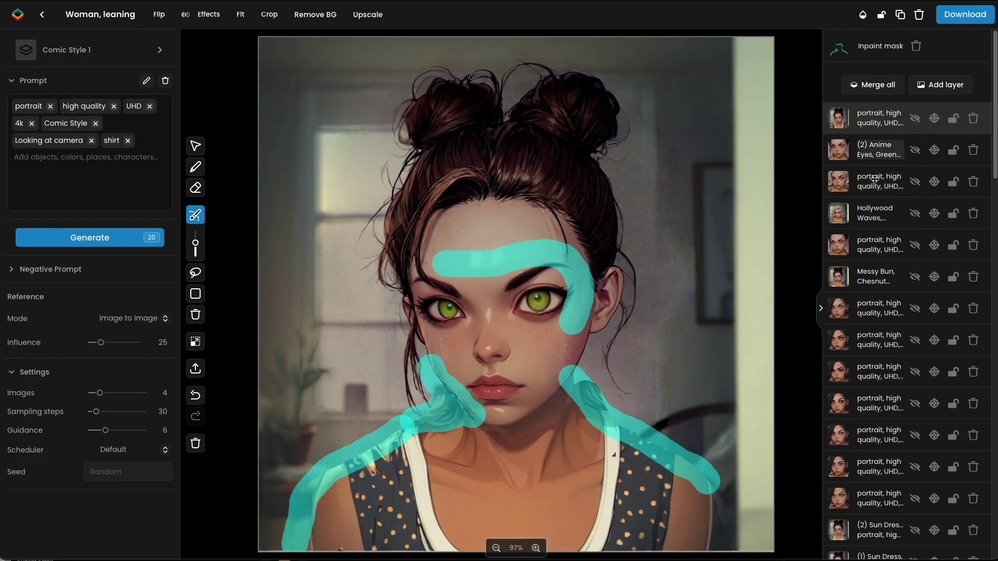
left_click(913, 218)
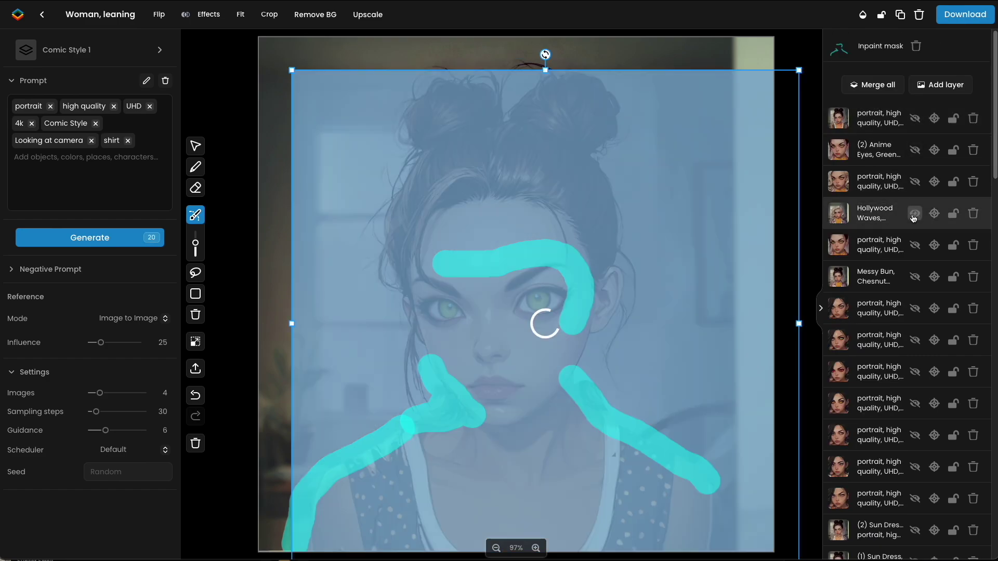
left_click(915, 422)
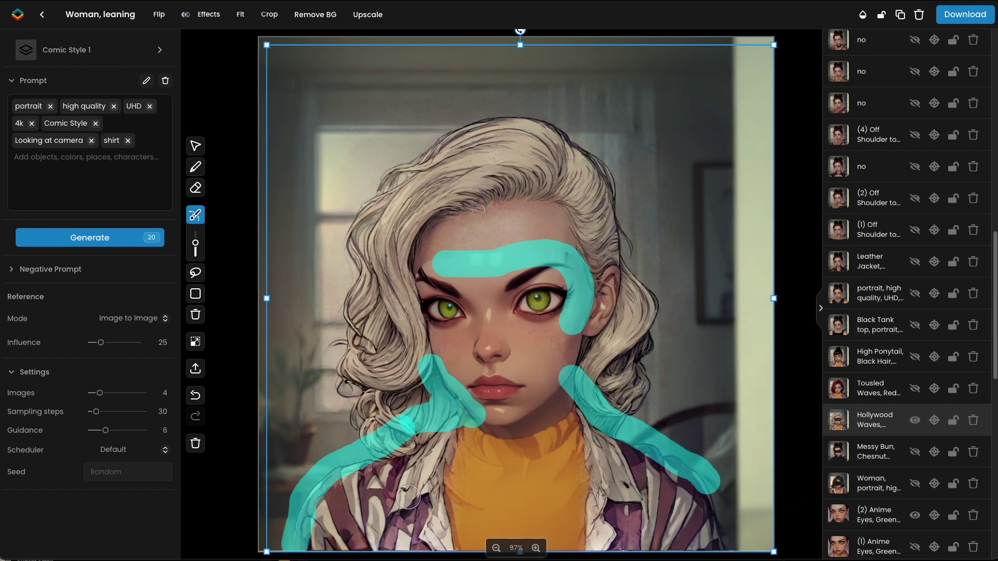
left_click(863, 15)
left_click(916, 42)
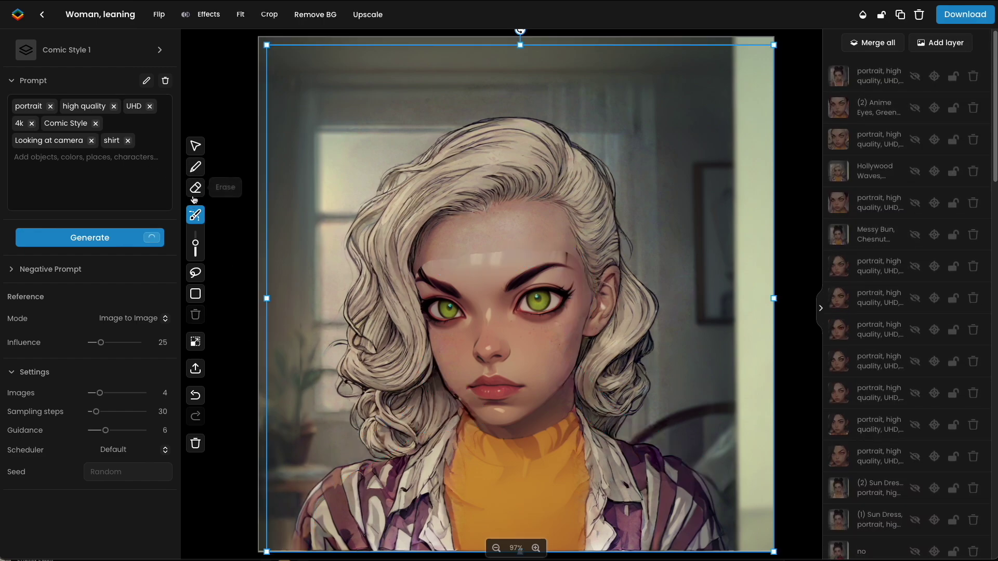
- Erase the striped shirt, collar and yellow turtleneck from the Hollywood Waves portrait to reveal the dotted dress beneath
key("e")
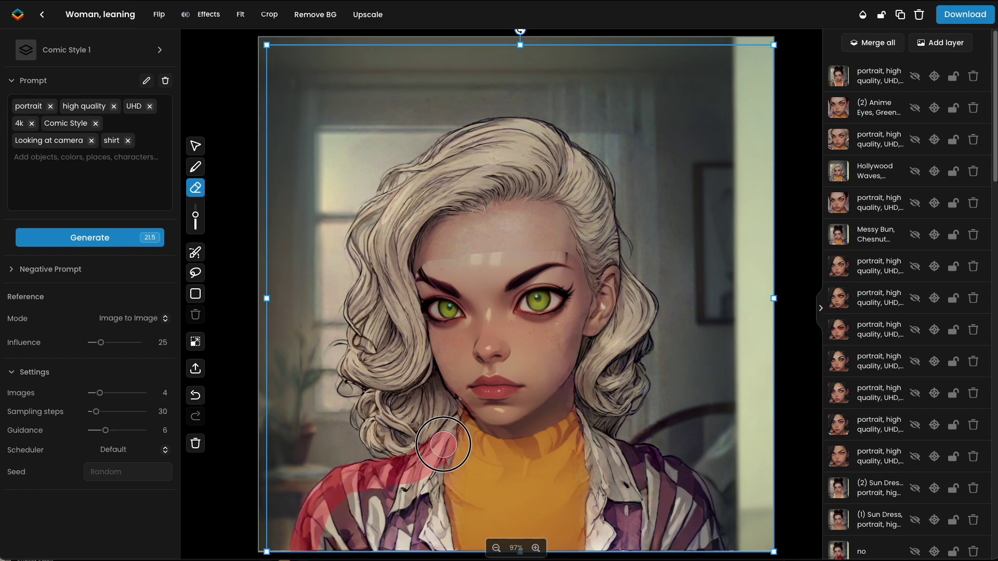
mouse_move(461, 427)
left_mouse_down()
mouse_move(509, 446)
mouse_move(574, 420)
mouse_move(578, 436)
mouse_move(677, 474)
mouse_move(709, 538)
left_mouse_up()
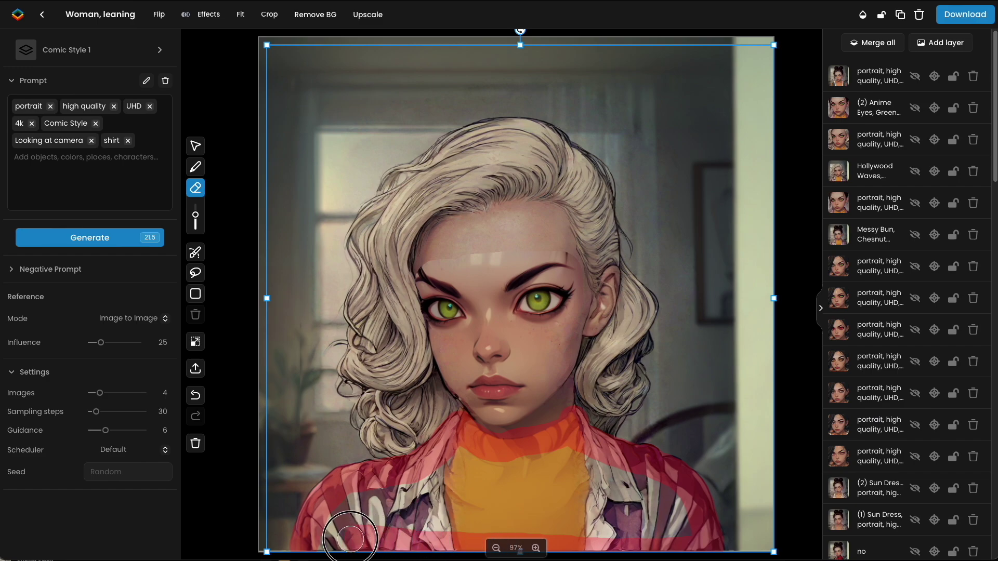
mouse_move(394, 496)
left_mouse_down()
mouse_move(436, 495)
mouse_move(392, 494)
mouse_move(402, 511)
mouse_move(394, 523)
mouse_move(386, 516)
mouse_move(468, 511)
mouse_move(437, 518)
mouse_move(685, 534)
mouse_move(658, 490)
mouse_move(634, 514)
mouse_move(663, 516)
mouse_move(647, 521)
mouse_move(610, 479)
mouse_move(592, 483)
mouse_move(589, 516)
mouse_move(533, 518)
mouse_move(479, 515)
mouse_move(577, 501)
mouse_move(458, 499)
mouse_move(432, 477)
mouse_move(500, 496)
mouse_move(592, 468)
mouse_move(578, 461)
mouse_move(551, 457)
mouse_move(447, 475)
left_mouse_up()
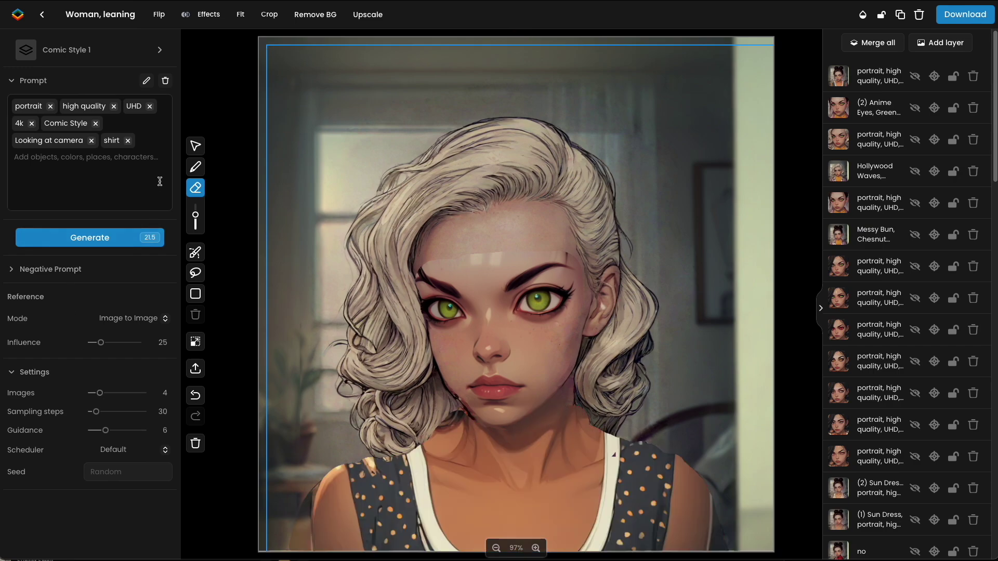
- Paint an inpaint mask over the forehead, temple, jaw, neck sides and both shoulder seams of the blonde dotted-dress portrait
left_click(196, 166)
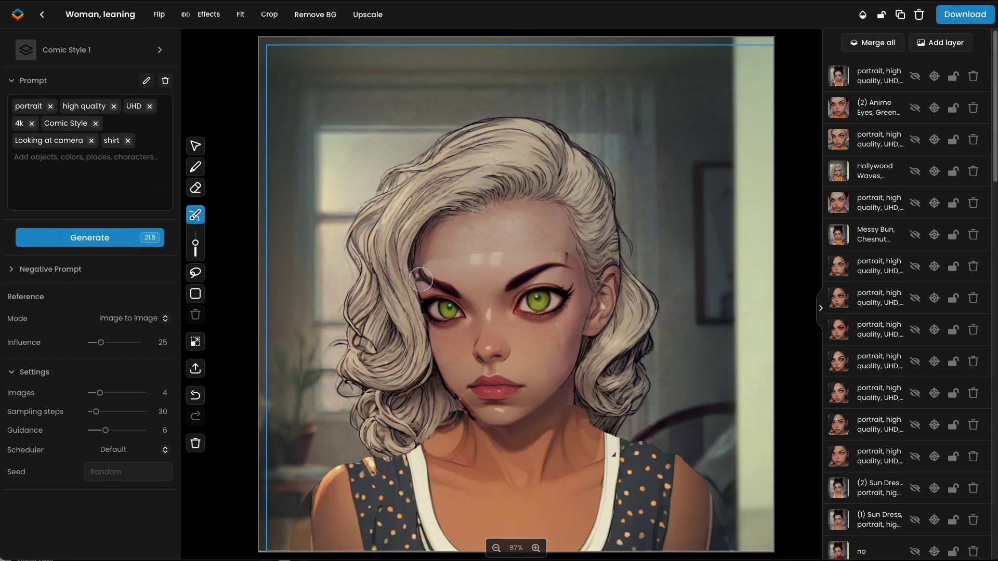
mouse_move(420, 280)
left_mouse_down()
mouse_move(466, 256)
mouse_move(535, 258)
mouse_move(549, 245)
mouse_move(576, 272)
mouse_move(564, 328)
left_mouse_up()
mouse_move(444, 382)
left_mouse_down()
mouse_move(462, 406)
mouse_move(374, 463)
mouse_move(329, 473)
mouse_move(304, 500)
mouse_move(293, 548)
left_mouse_up()
mouse_move(572, 405)
left_mouse_down()
mouse_move(603, 434)
mouse_move(671, 457)
mouse_move(706, 490)
mouse_move(721, 539)
left_mouse_up()
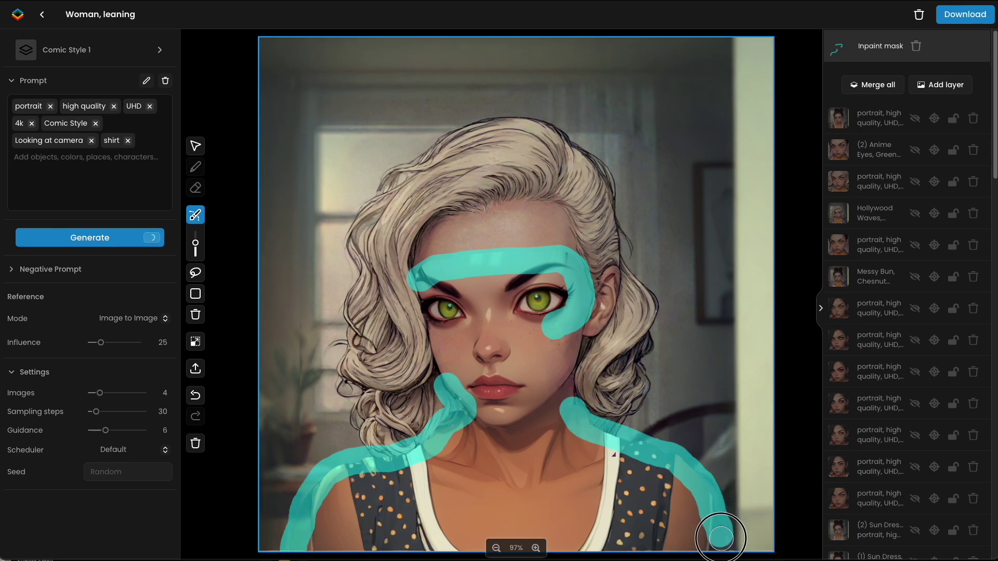
- Erase the yellow turtleneck and striped shirt from the red Tousled Waves layer
left_click_drag(460, 419, 570, 418)
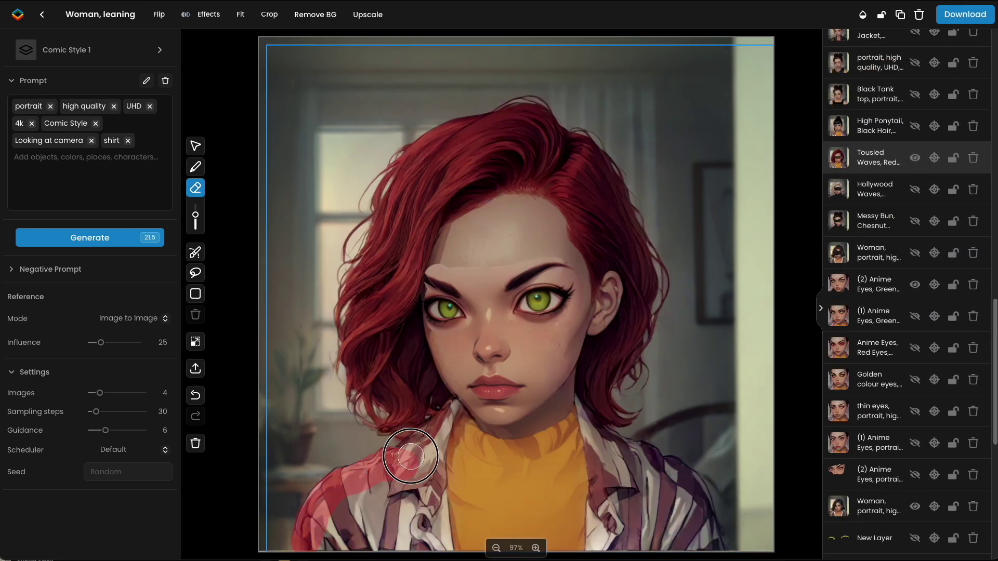
left_click_drag(587, 416, 338, 520)
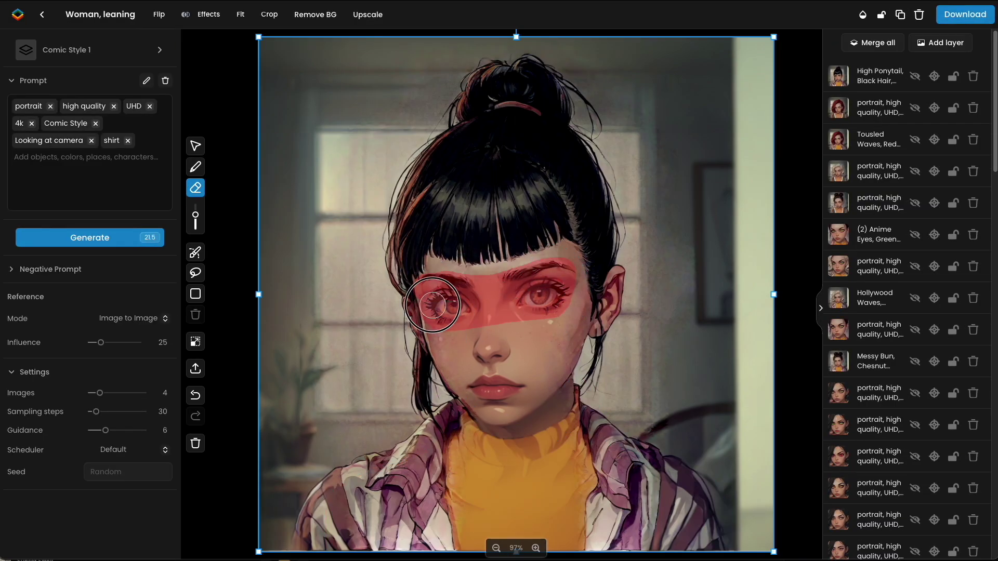
- Erase the striped shirt from the High Ponytail layer and paint an inpaint mask over the eye surround, jaw and shoulder seams
mouse_move(468, 421)
left_mouse_down()
mouse_move(444, 389)
mouse_move(312, 546)
left_mouse_up()
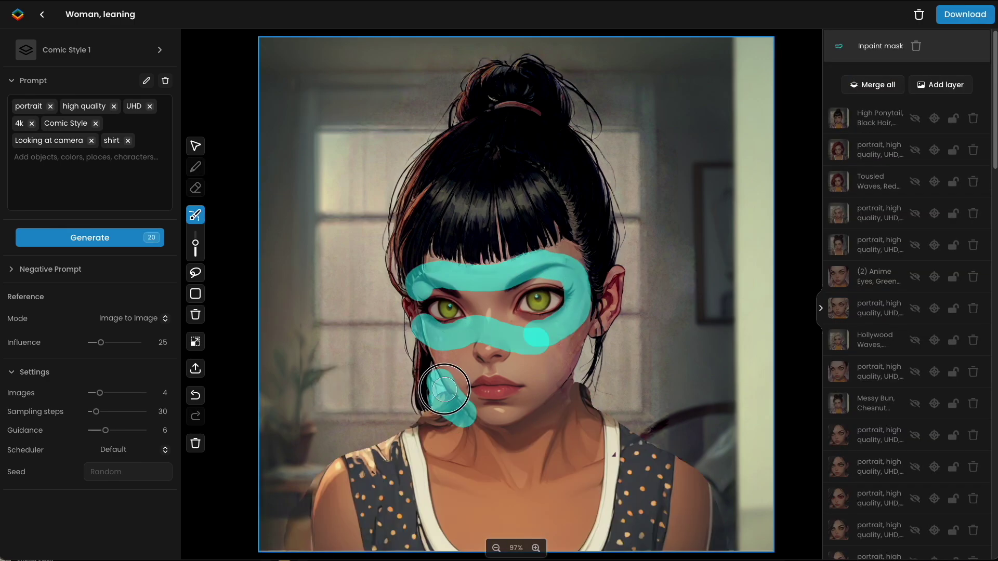
left_click_drag(577, 380, 717, 546)
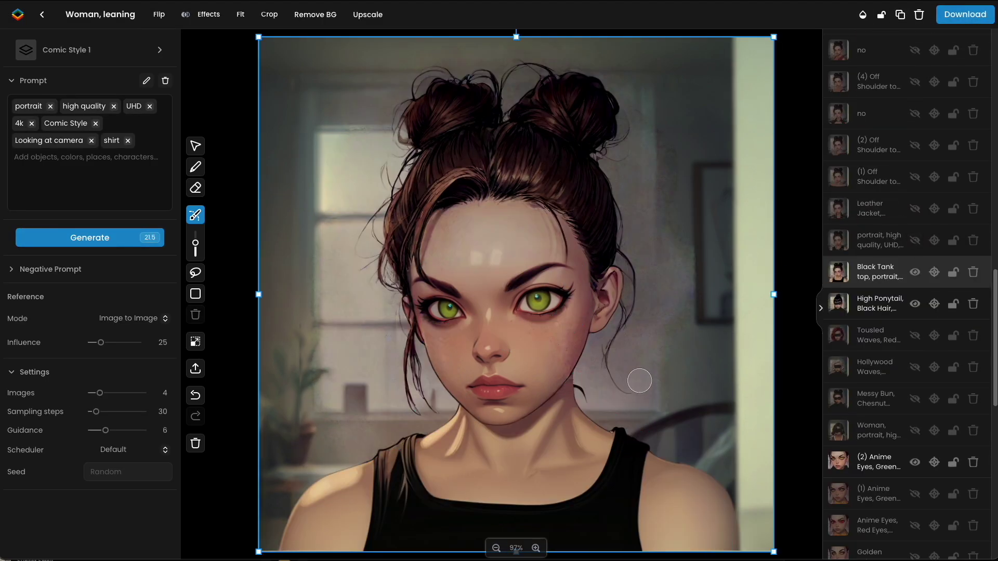
- Export the double-bun portrait in the black tank top as an image
left_click(964, 14)
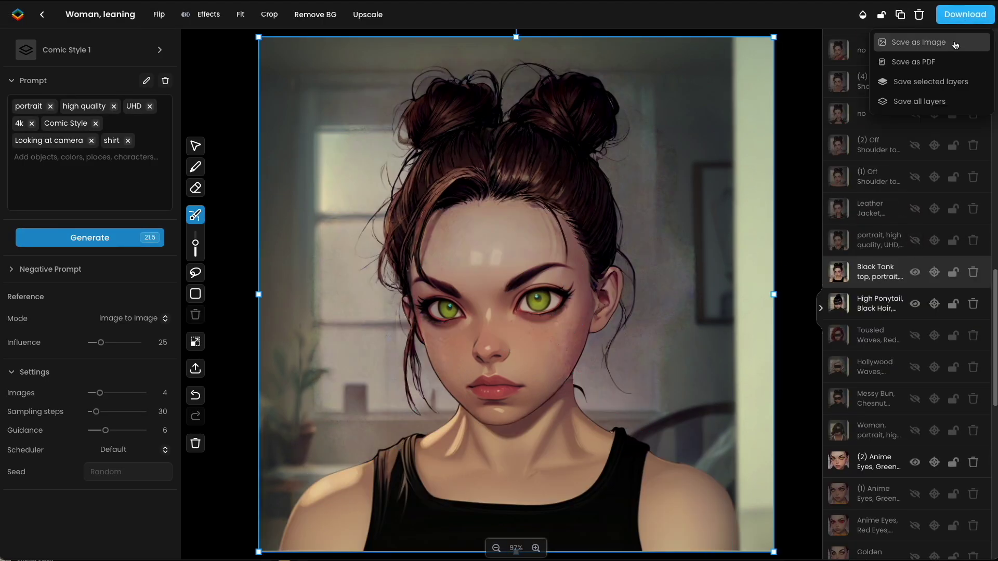
left_click(879, 145)
left_click(965, 14)
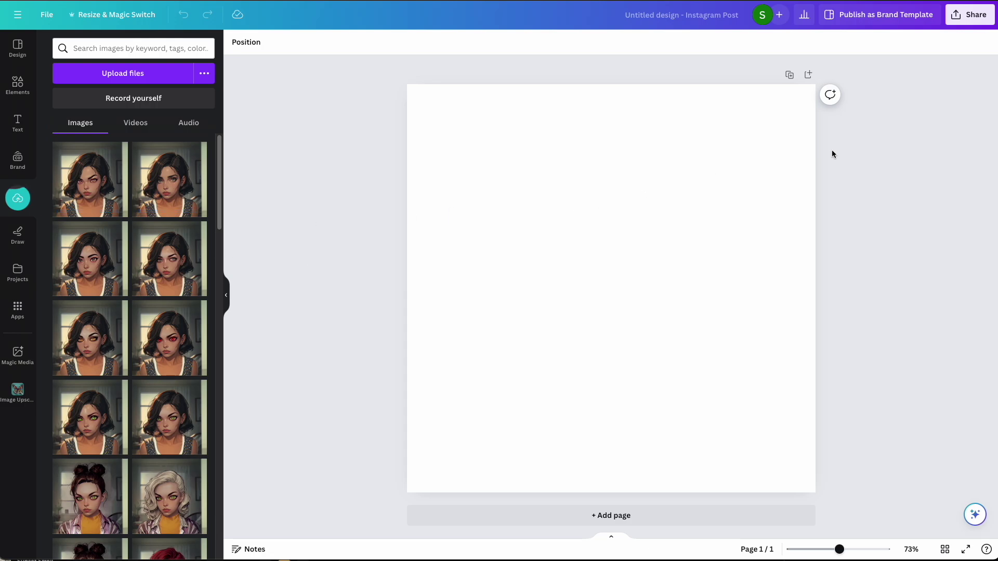
- Switch to Canva, shorten the blank Instagram Post page to 0.5 s and fill it with the first uploaded dotted-dress portrait
left_click(484, 240)
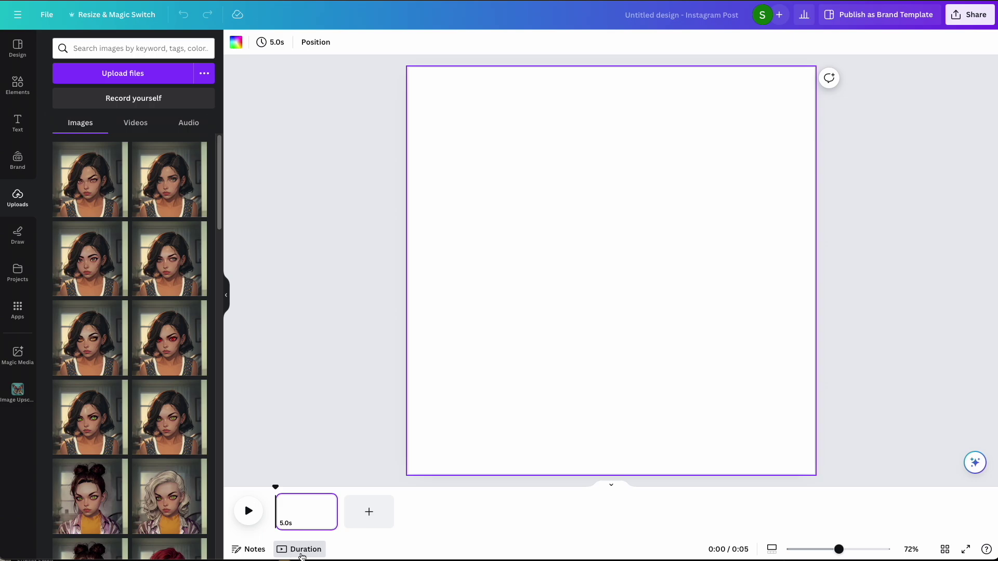
left_click_drag(336, 512, 279, 510)
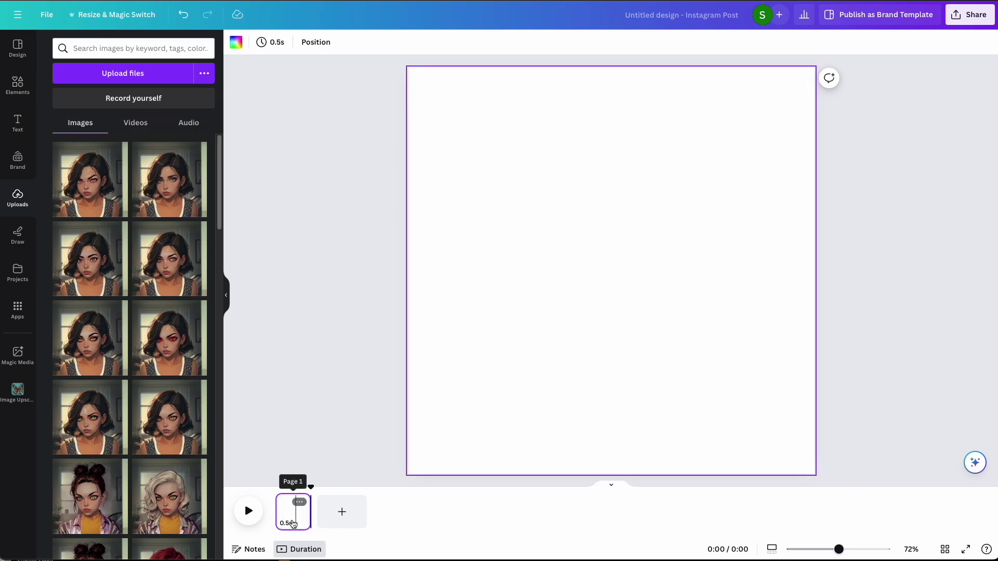
mouse_move(126, 234)
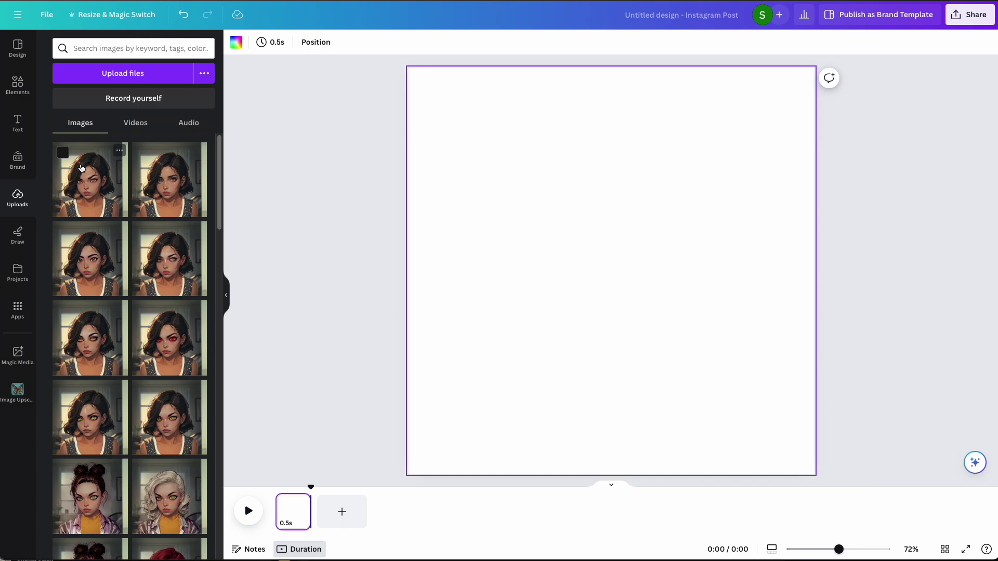
left_click_drag(117, 187, 543, 191)
left_click_drag(615, 238, 502, 150)
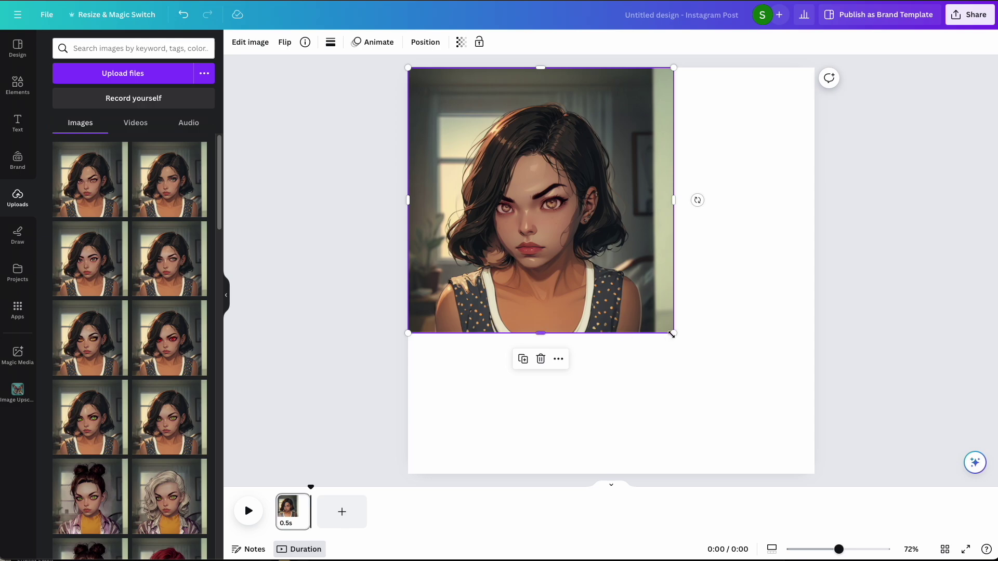
left_click_drag(671, 334, 808, 450)
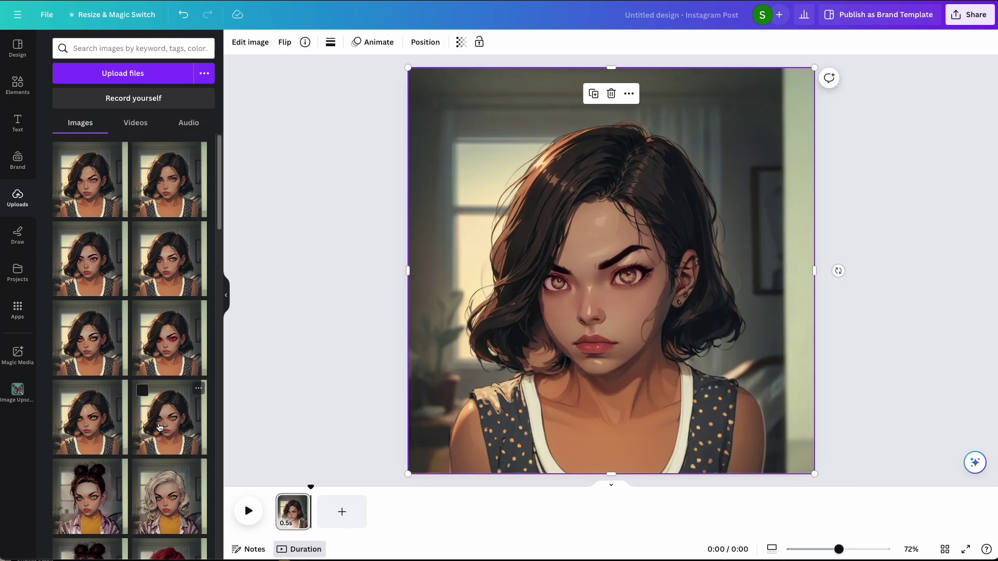
- Add the remaining uploaded dark-bob portraits with different eyes to the timeline as separate pages
left_click_drag(160, 427, 367, 514)
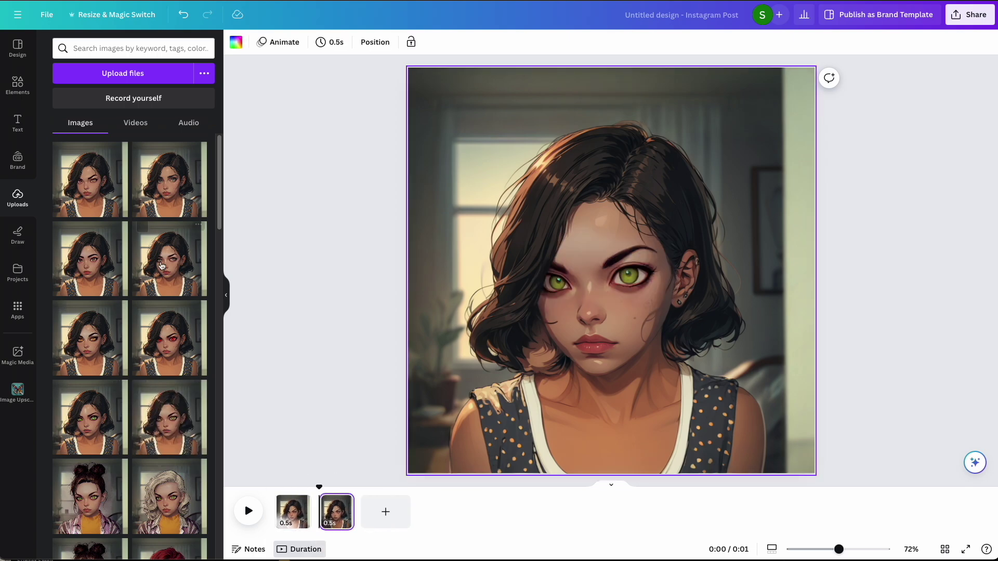
left_click_drag(159, 179, 316, 509)
left_click_drag(90, 259, 385, 507)
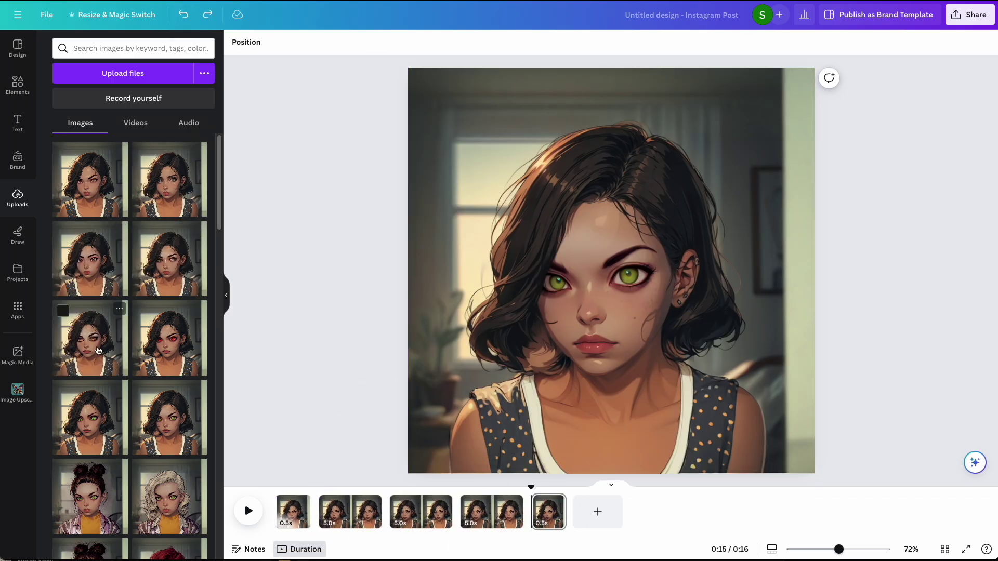
left_click_drag(99, 350, 603, 509)
- Set the page timing to 0.4 s, apply it to all eight pages and play back the animation
left_click(397, 512)
left_click(330, 42)
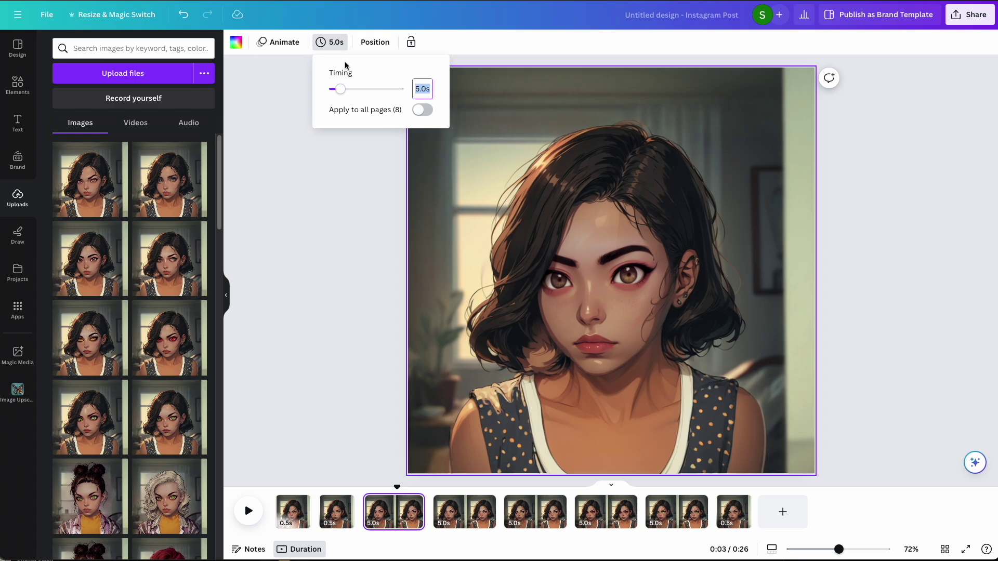
left_click_drag(340, 89, 329, 88)
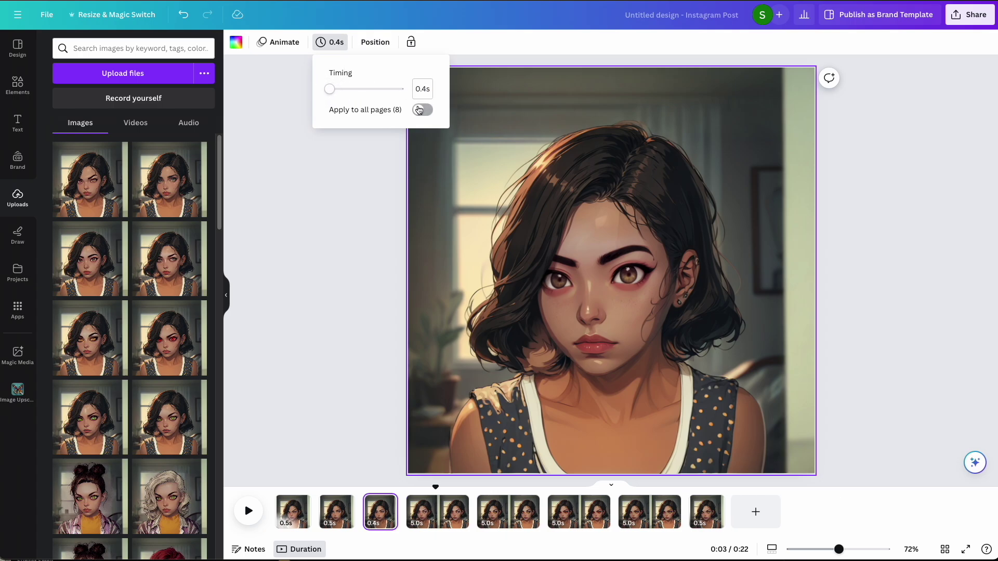
left_click(422, 110)
left_click(303, 388)
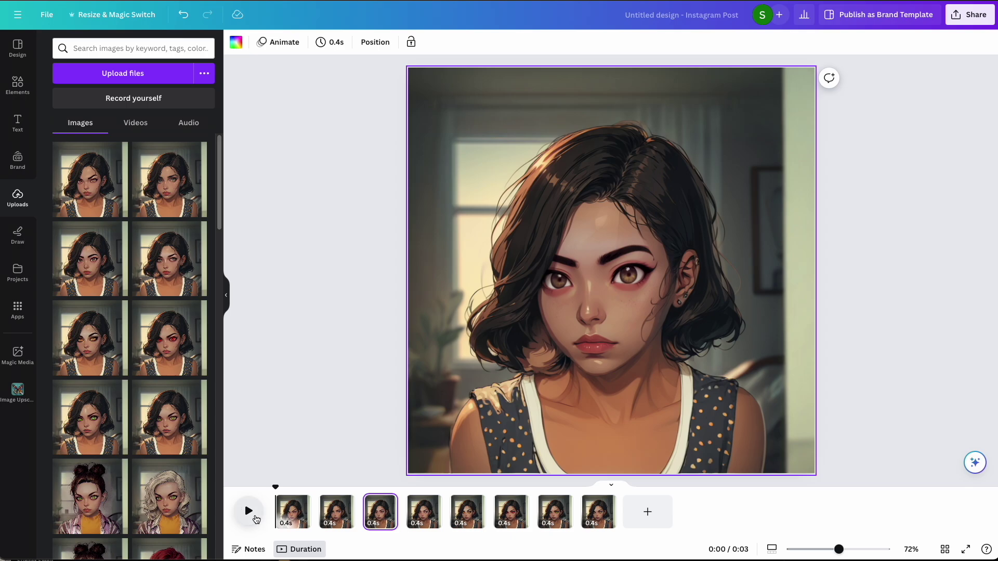
left_click(256, 519)
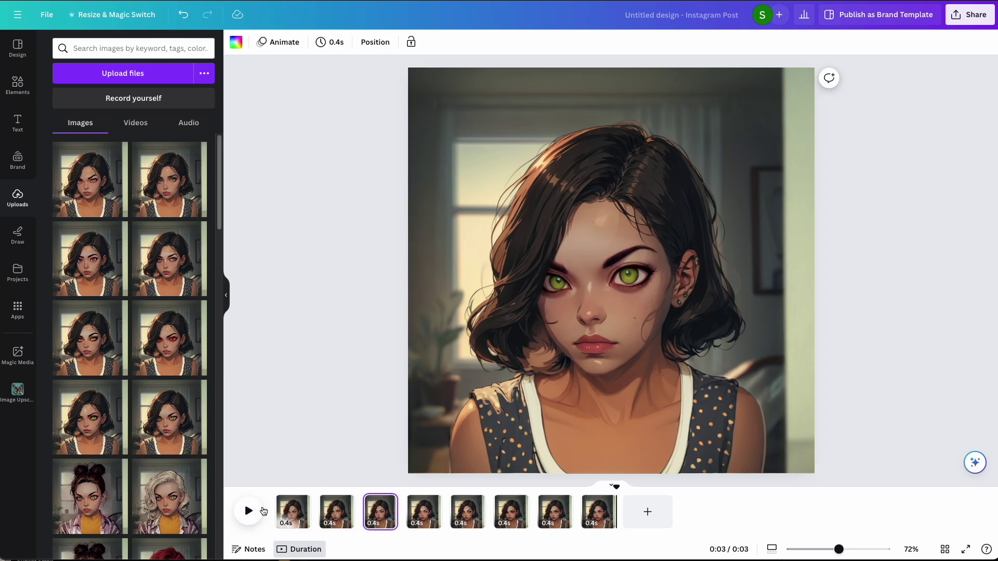
left_click(250, 511)
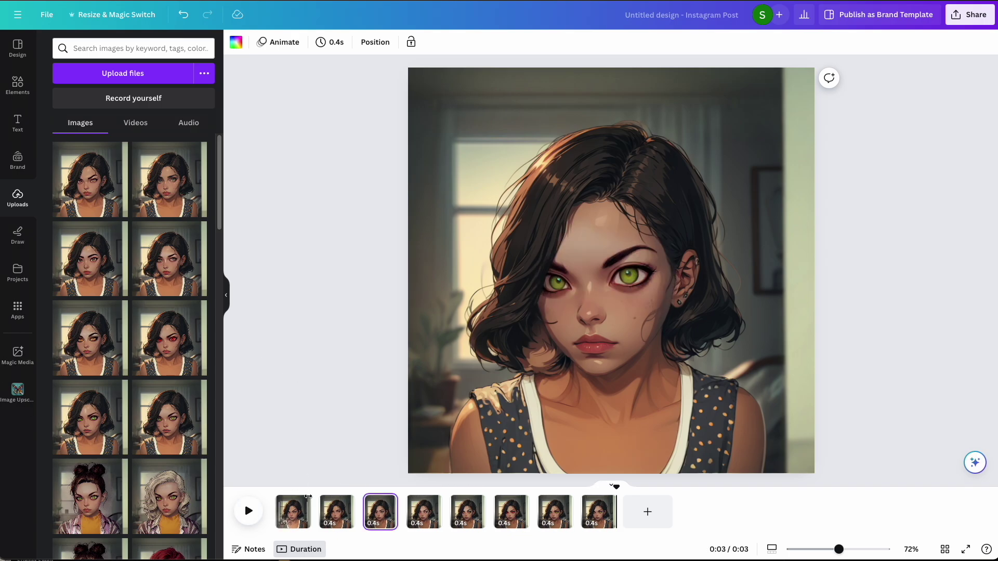
- Set the first page's timing to 0.2 s, apply it to all eight pages and play back the animation
right_click(293, 512)
key("Escape")
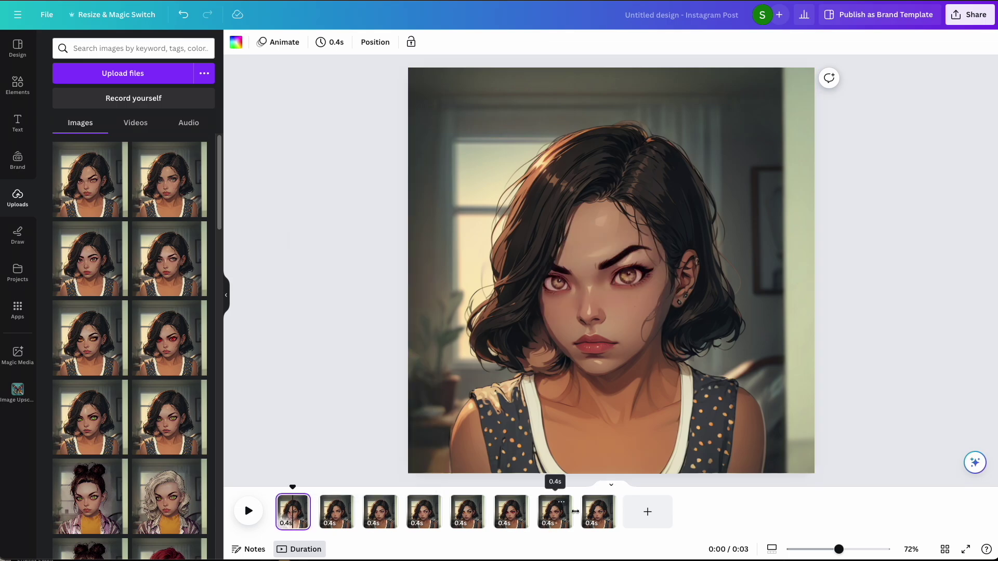
left_click(336, 40)
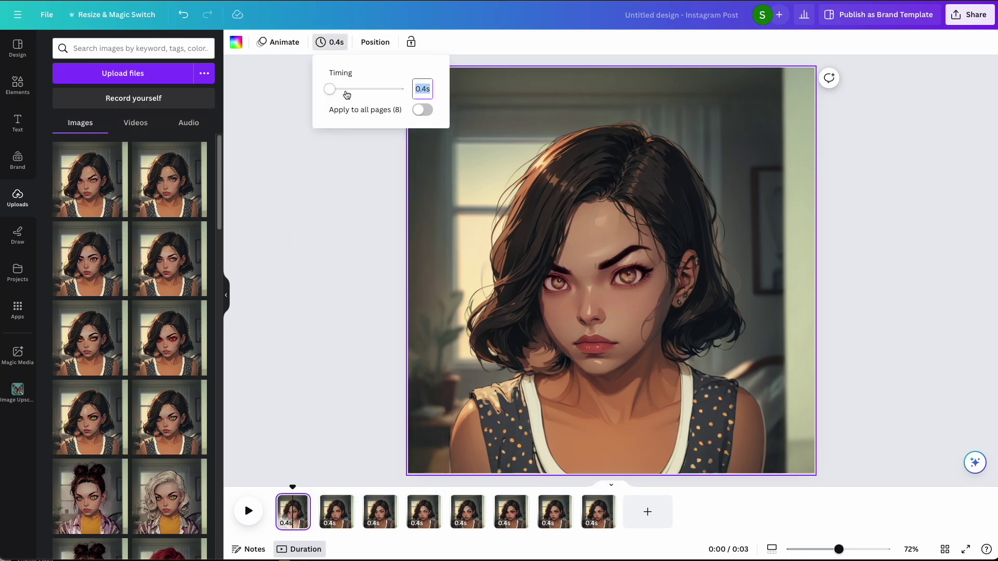
left_click_drag(333, 94, 330, 97)
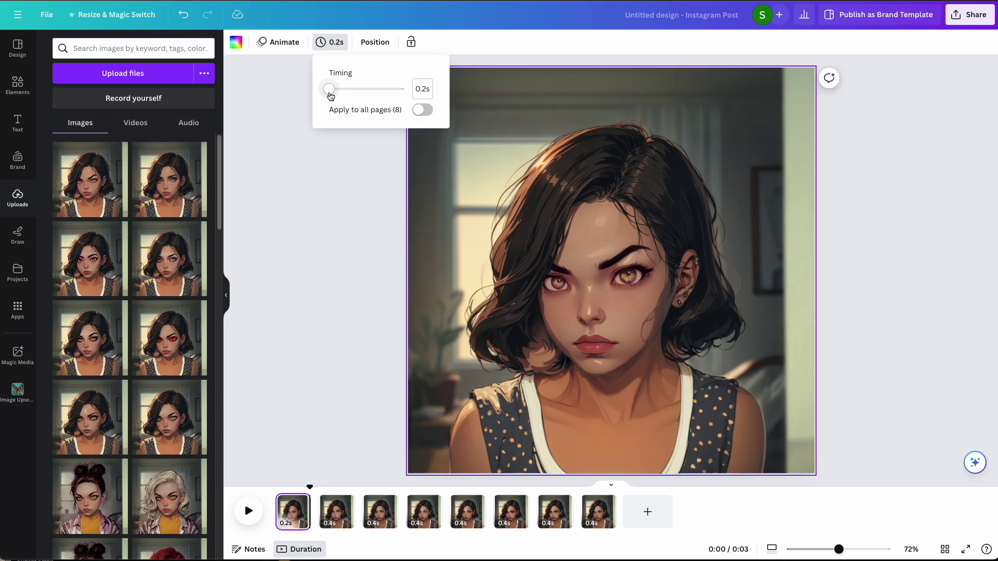
left_click(422, 109)
left_click(359, 260)
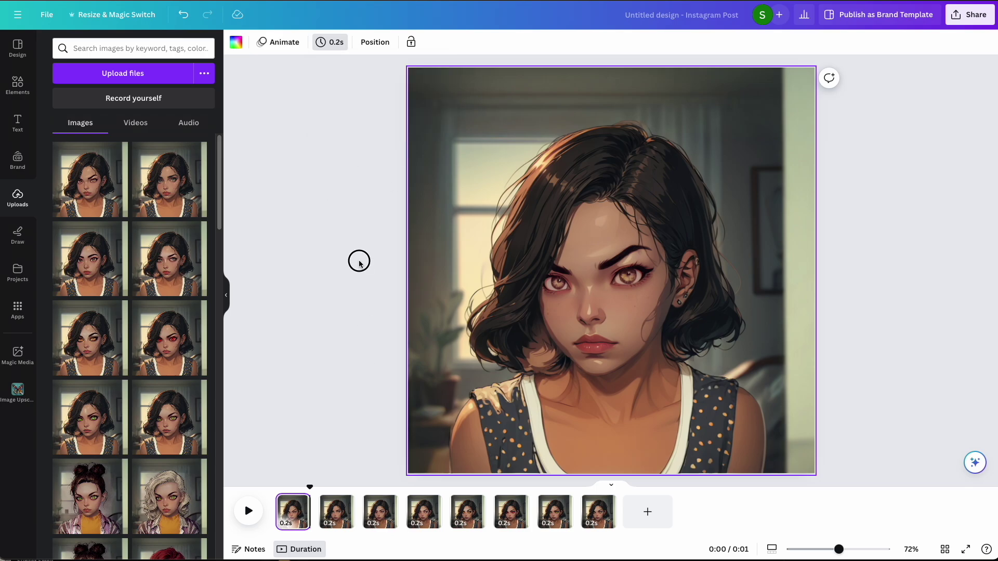
left_click(249, 511)
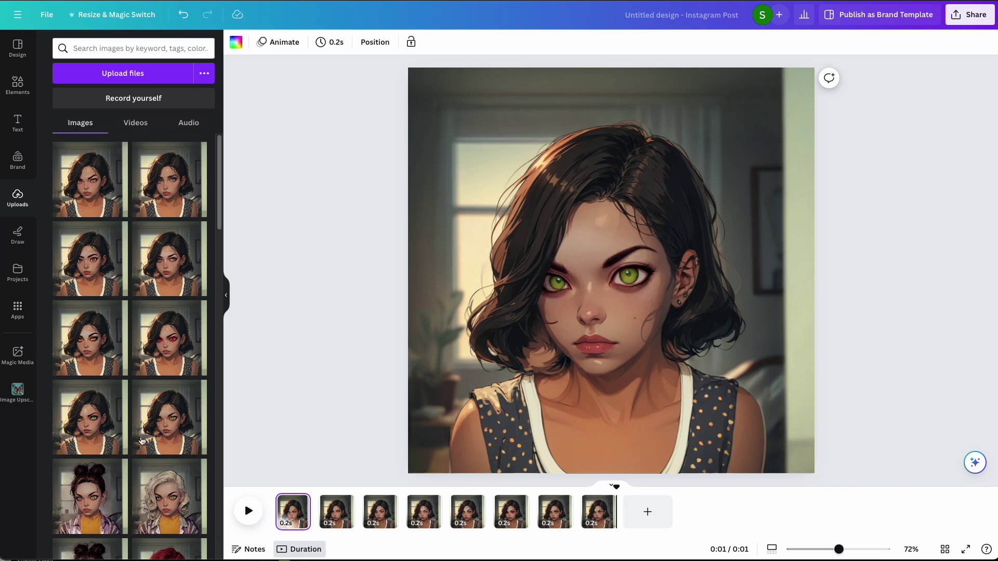
- Try adding the double-bun and blonde striped-shirt portraits as pages after the bob portraits, and undo the additions
scroll(159, 255, "down", 3)
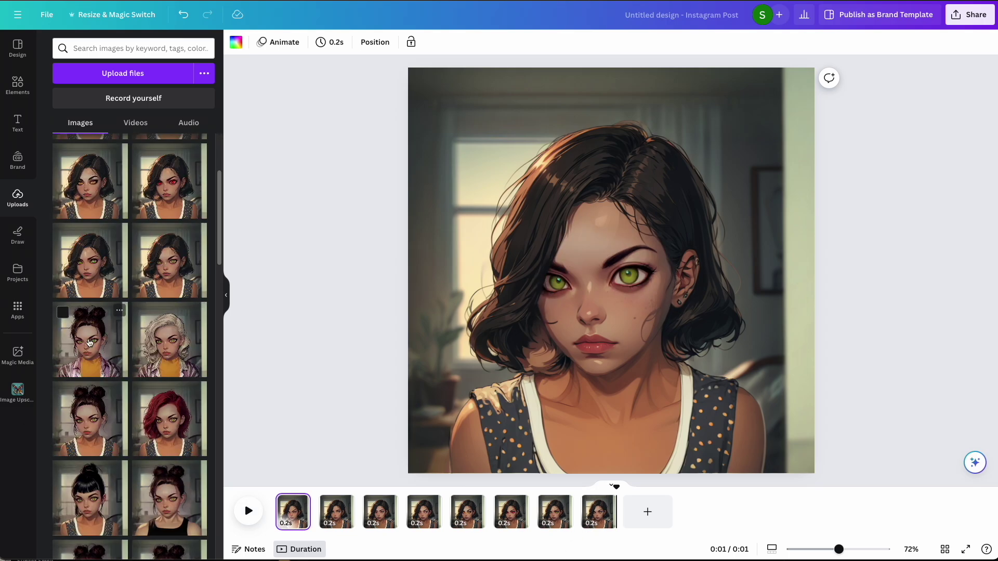
left_click_drag(91, 338, 652, 516)
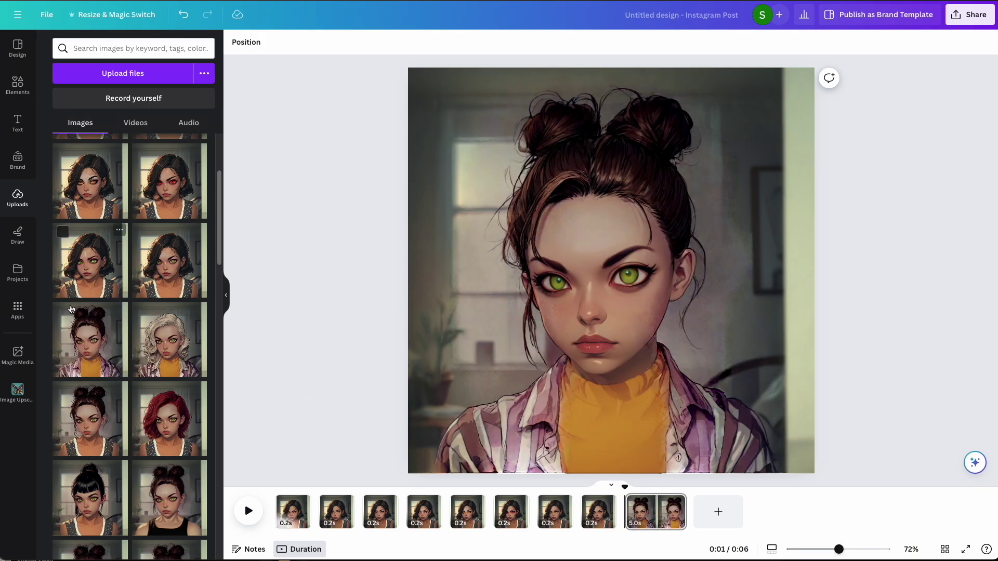
left_click_drag(158, 345, 619, 510)
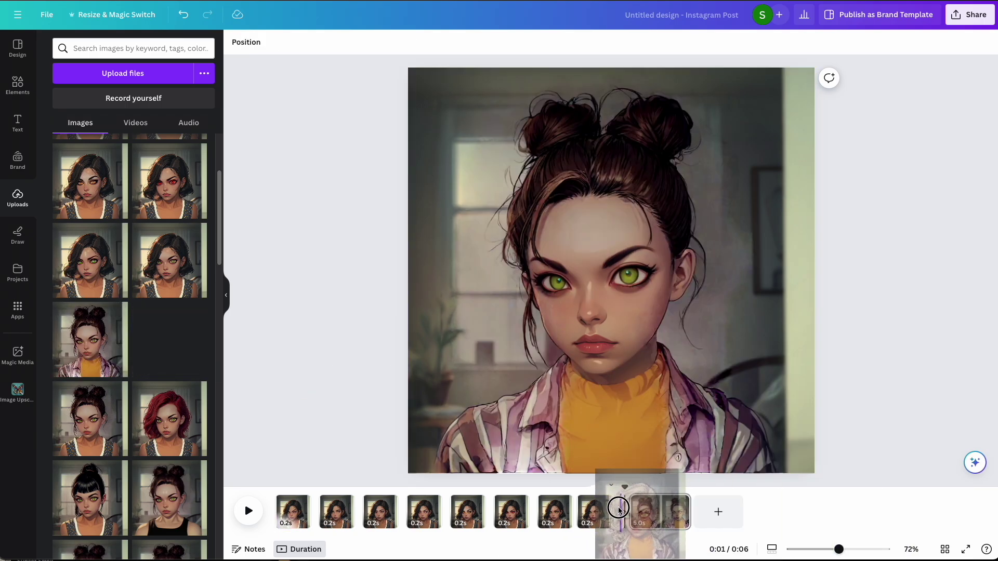
scroll(138, 424, "down", 1)
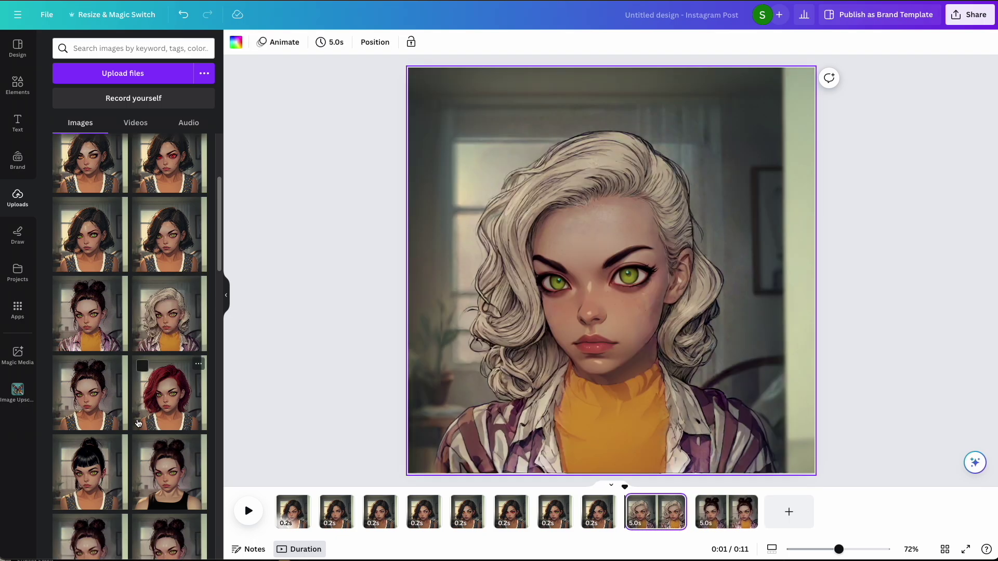
key("ctrl+z")
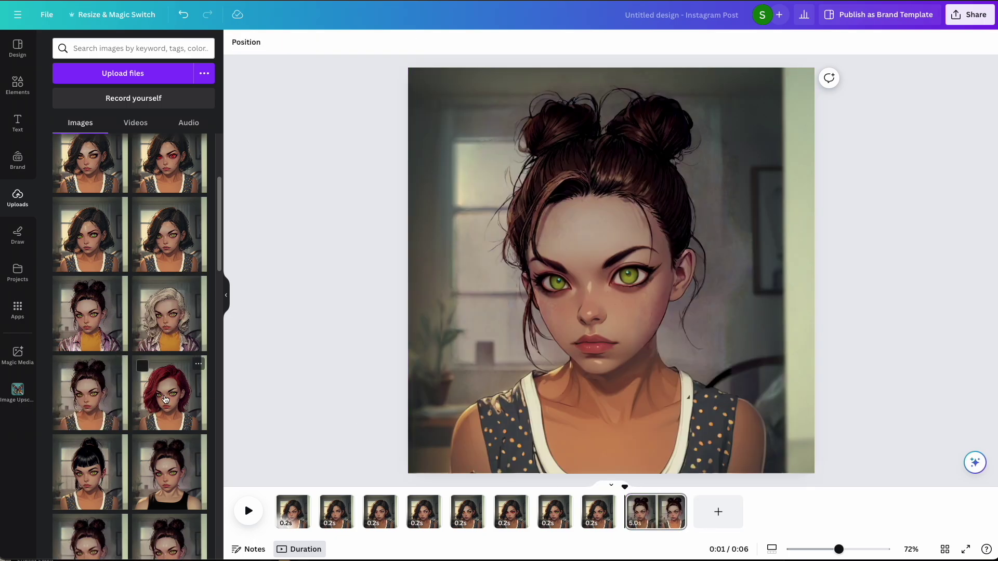
- Add the red-haired, black-haired, purple-haired and double-bun portraits, including the black tank top and leather jacket outfits, to the timeline as separate pages
left_click_drag(156, 400, 694, 508)
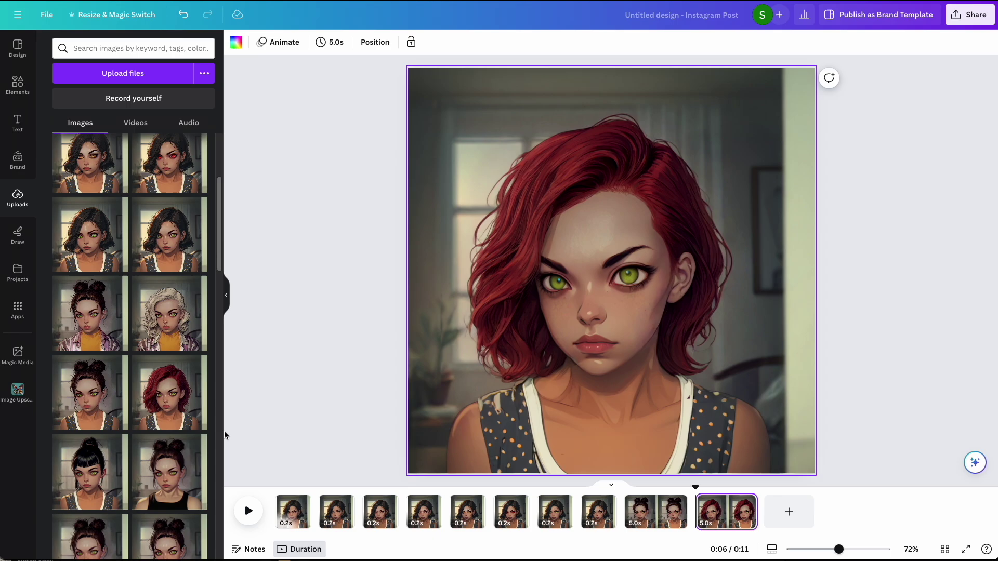
scroll(167, 462, "down", 1)
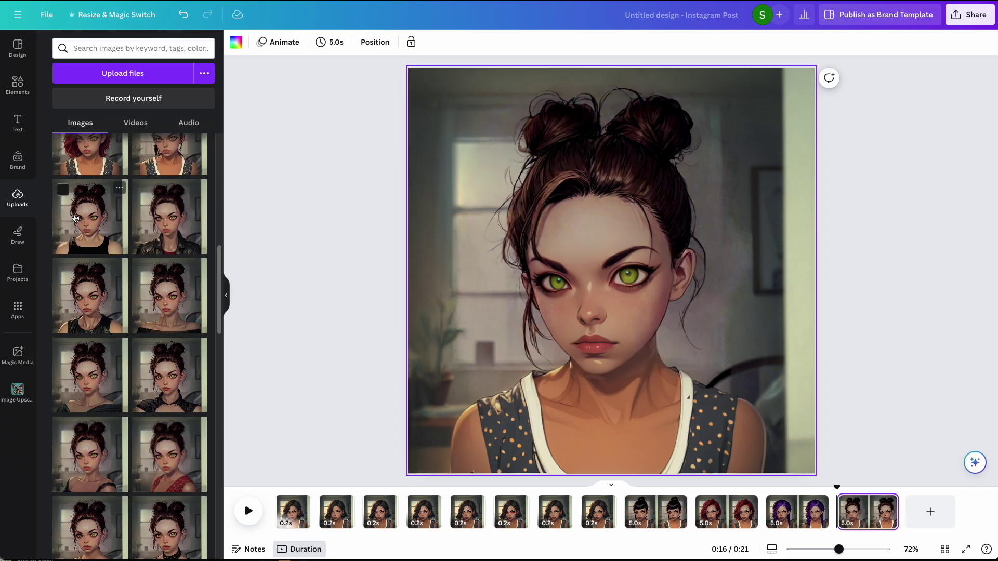
left_click_drag(90, 218, 913, 514)
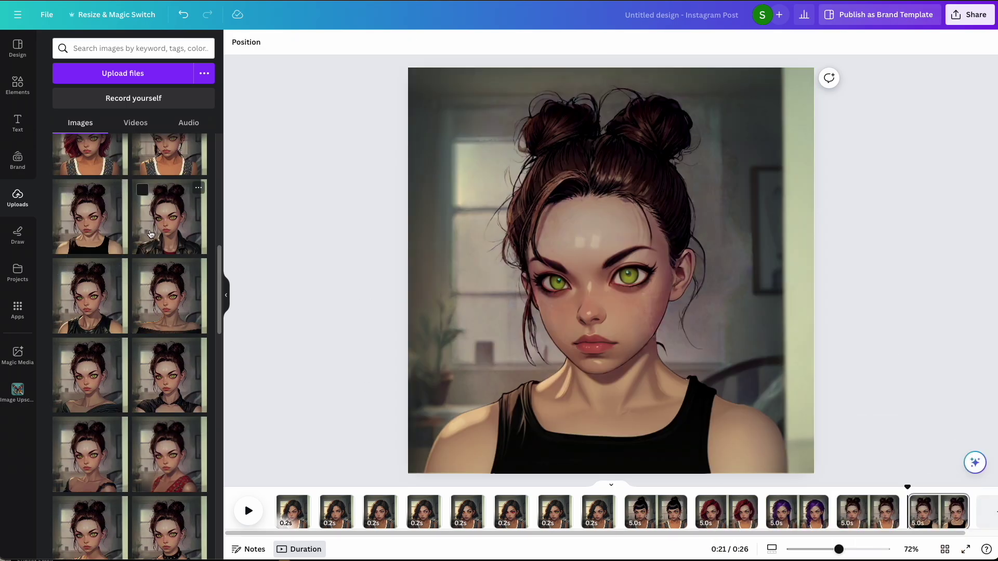
left_click_drag(169, 218, 967, 512)
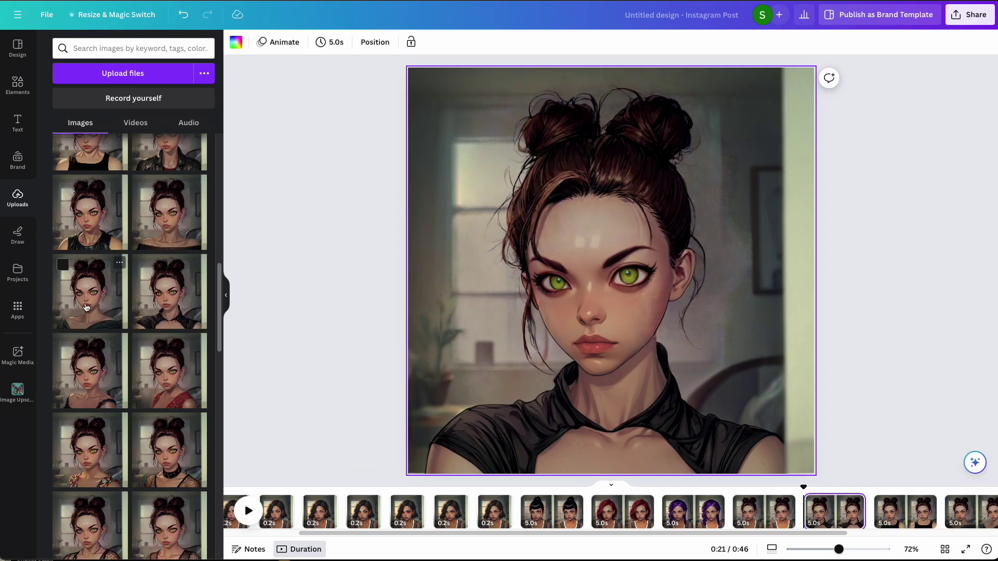
- Remove the stray portrait placed over the black high-collar page and add the remaining double-bun outfit portraits as separate pages
left_click(149, 302)
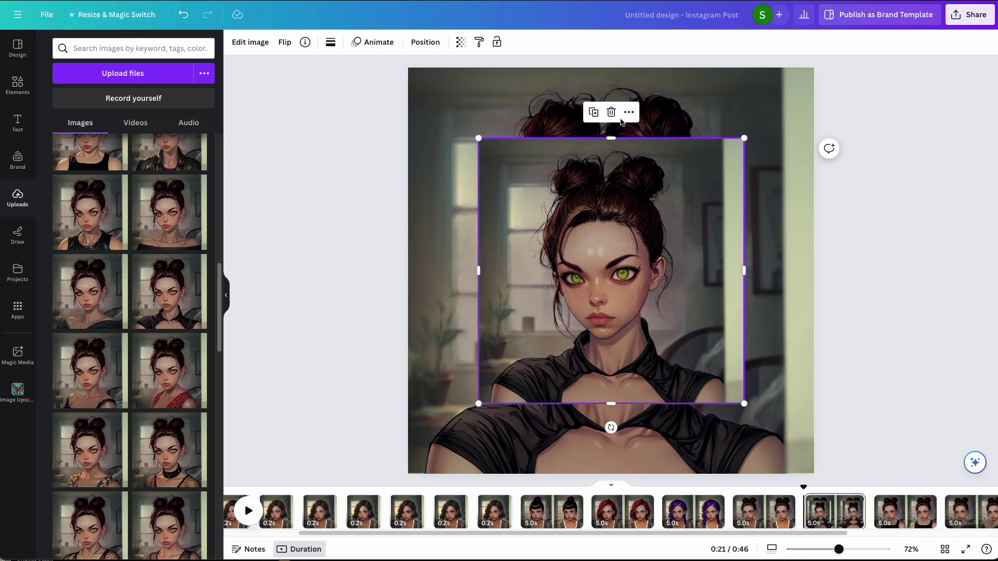
key("Delete")
scroll(102, 369, "down", 1)
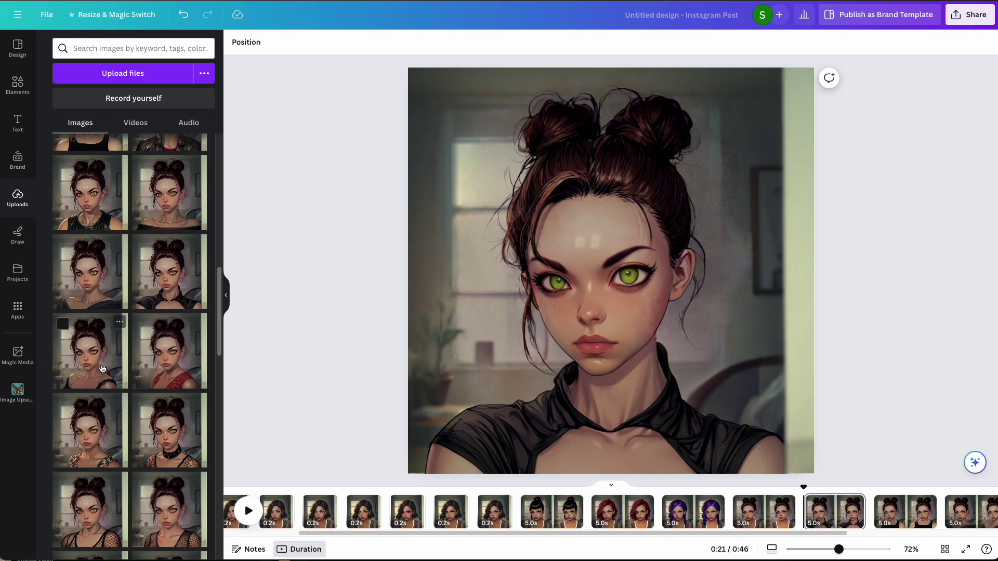
scroll(102, 368, "down", 1)
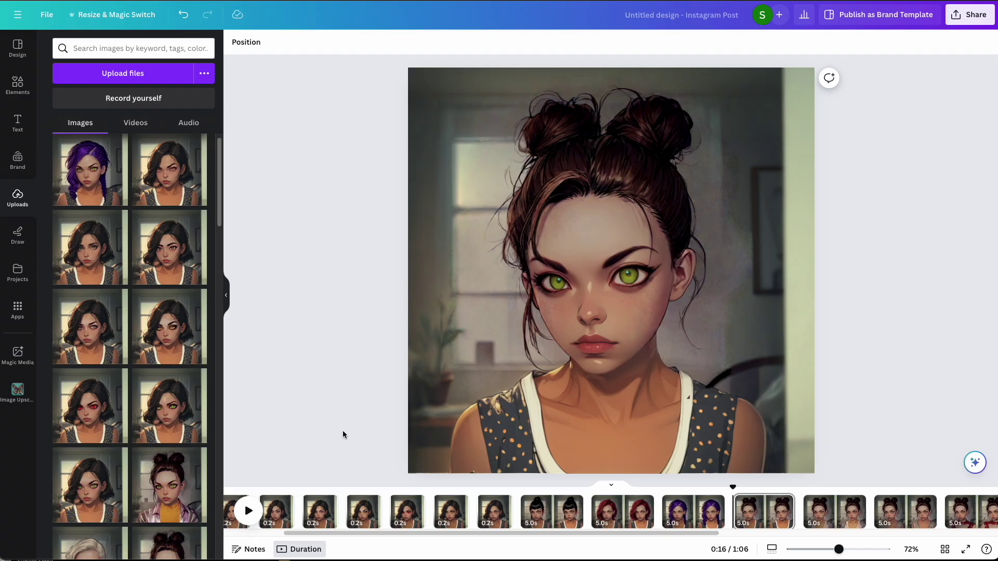
- Set the timing of the page with the black-haired fringe portrait to 0.2 s and apply it to all 21 pages
left_click(551, 512)
left_click(329, 42)
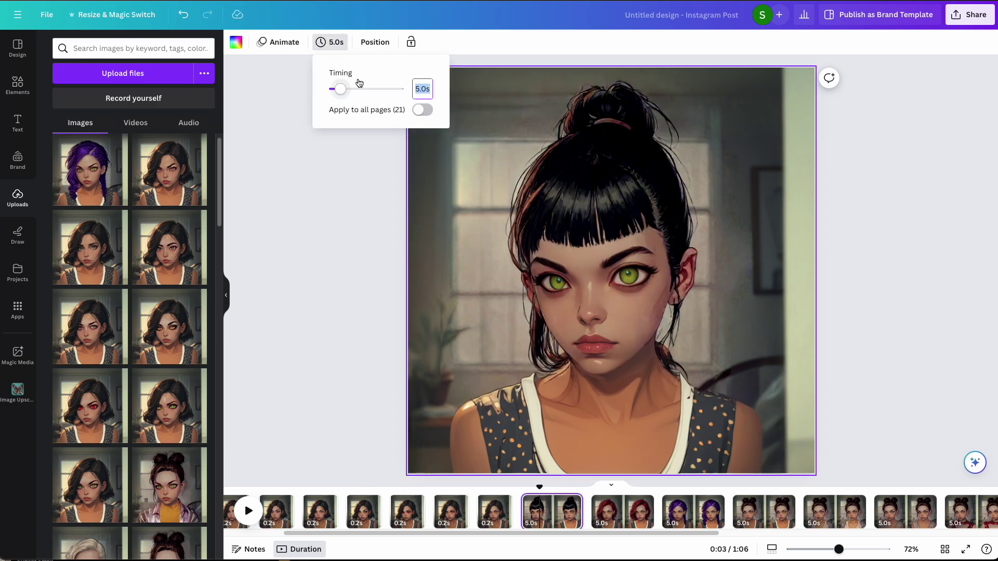
left_click_drag(340, 89, 330, 94)
left_click(422, 110)
left_click(340, 443)
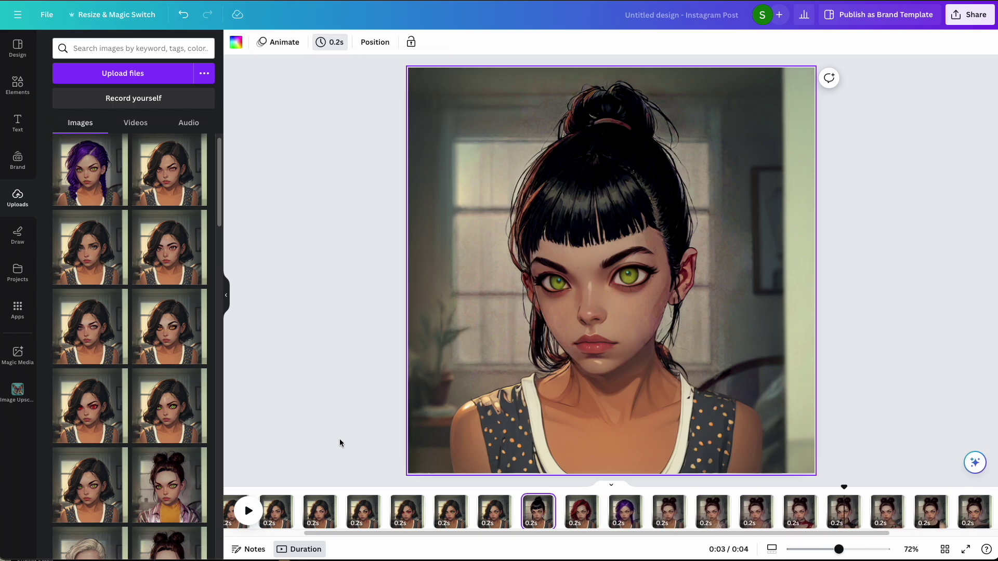
- Play back the full animation of hairstyles, eyes and outfits from the start of the timeline
left_click_drag(381, 534, 301, 534)
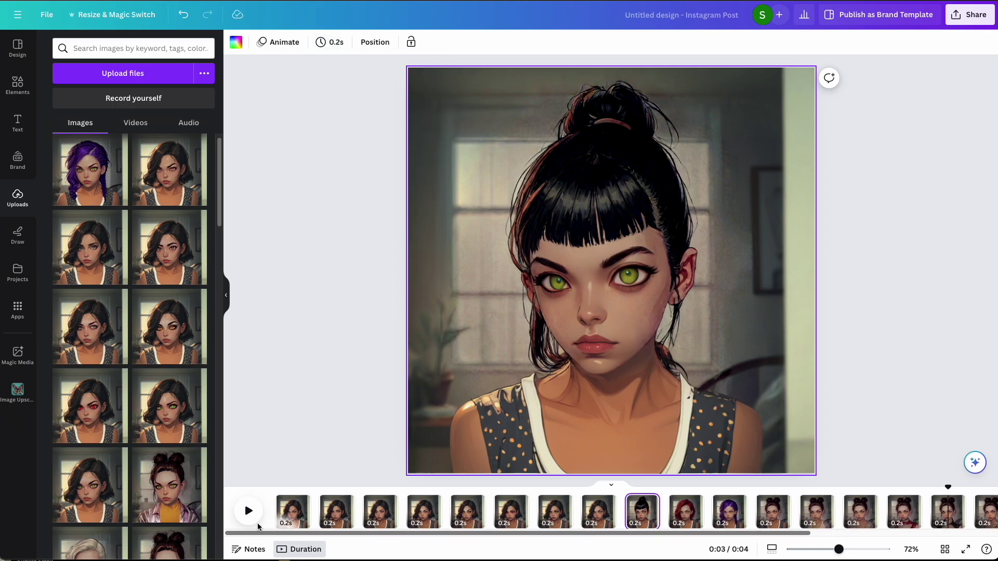
left_click(248, 512)
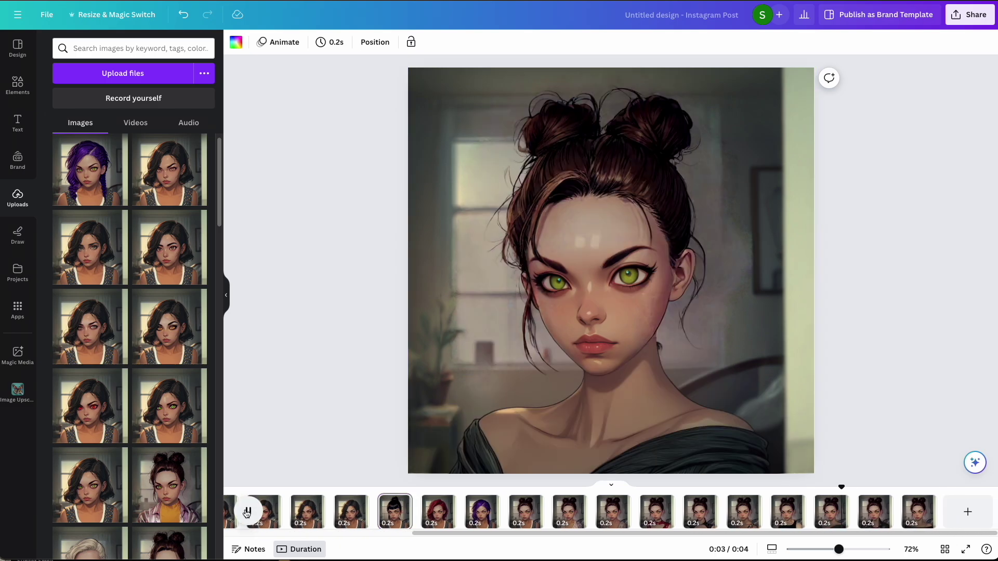
left_click(244, 521)
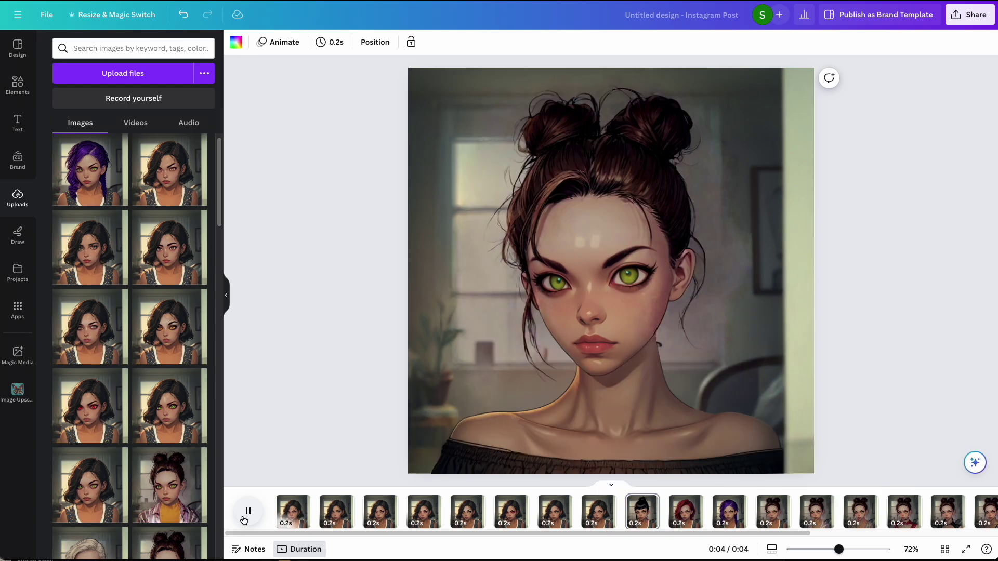
left_click(245, 515)
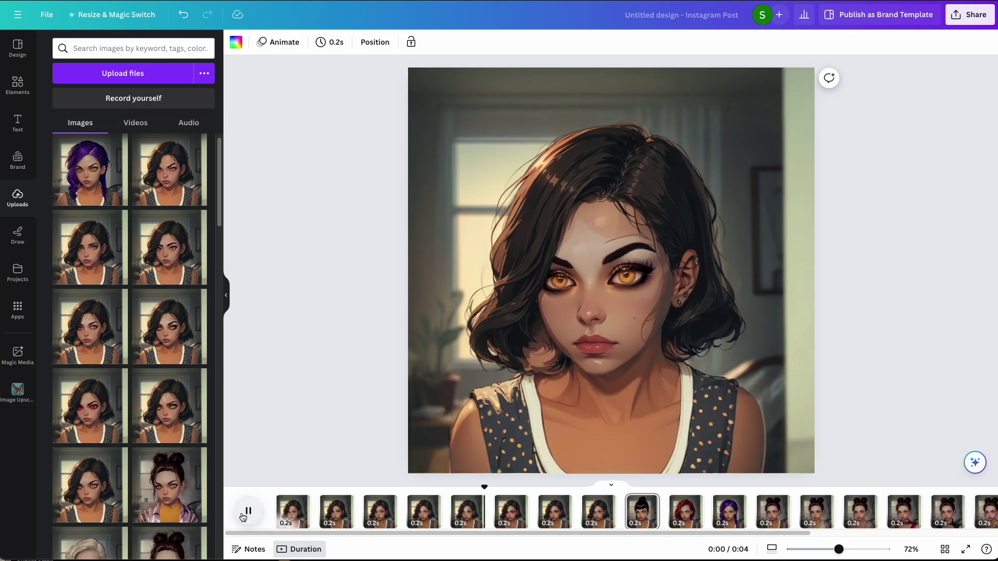